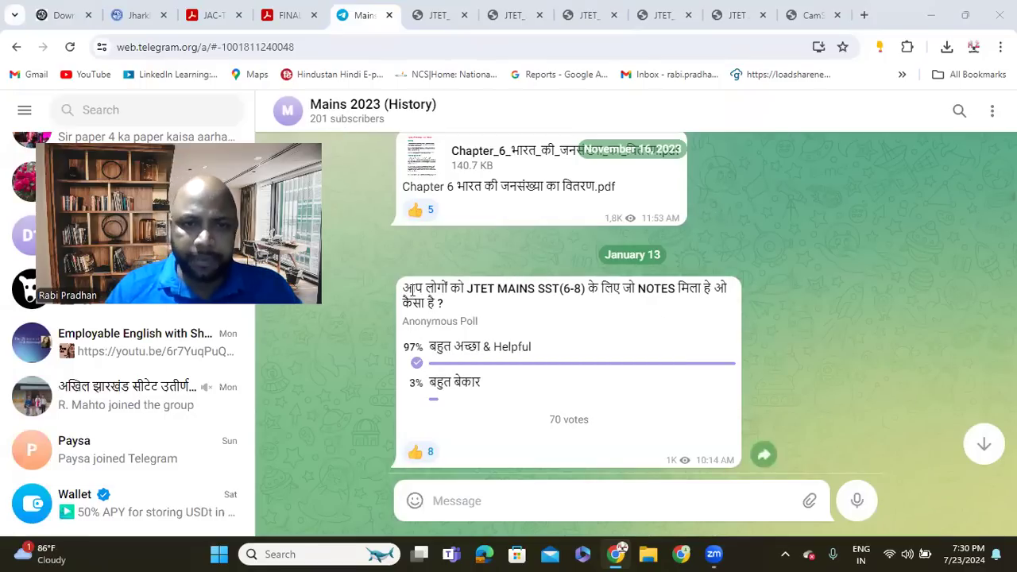
drag(407, 288, 541, 289)
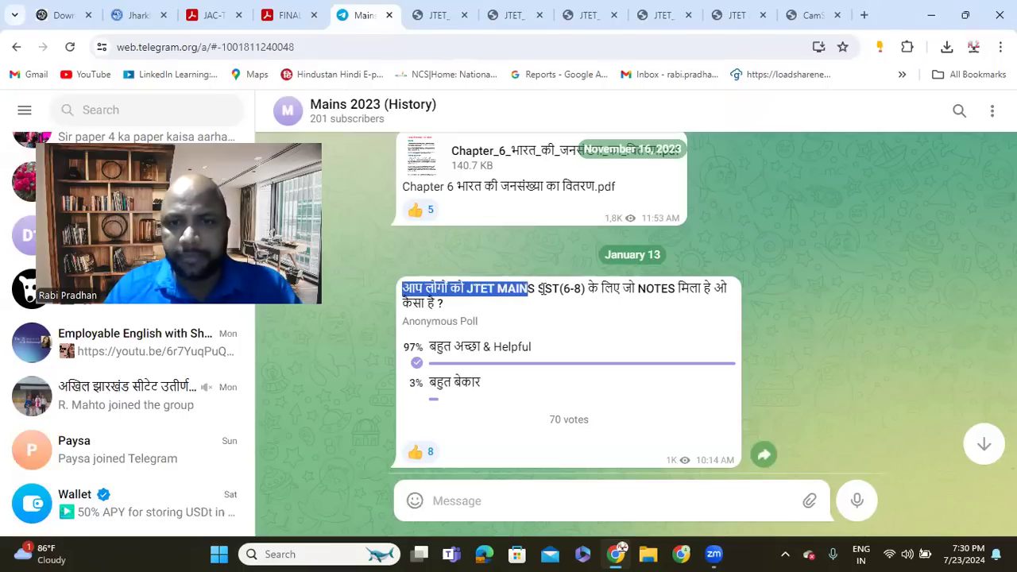
drag(610, 291, 701, 291)
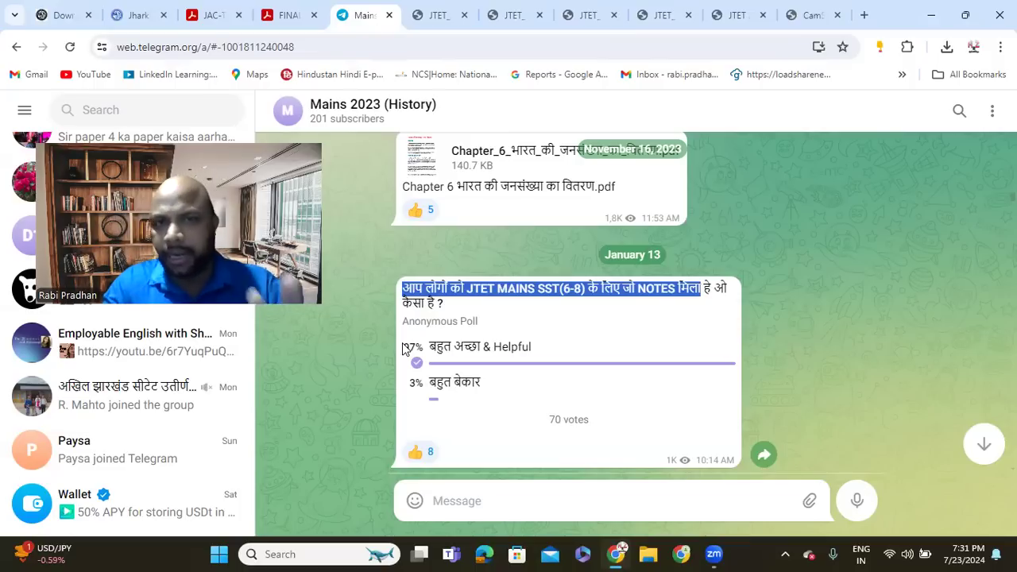
Page through the notes PDFs to JTET 2024 Notes.pdf with its 400/- and 500/- fees
click(440, 15)
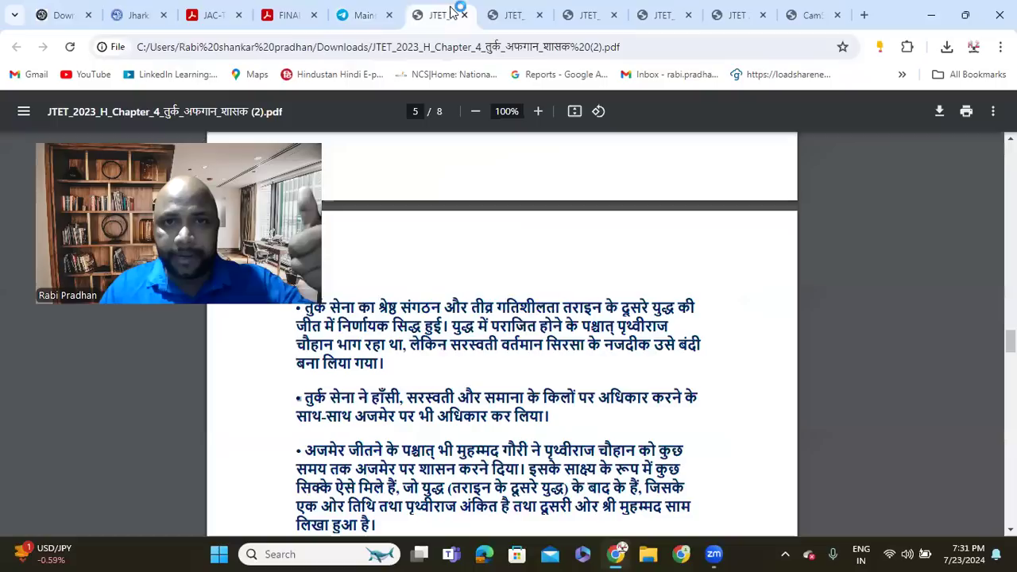
click(515, 15)
click(588, 15)
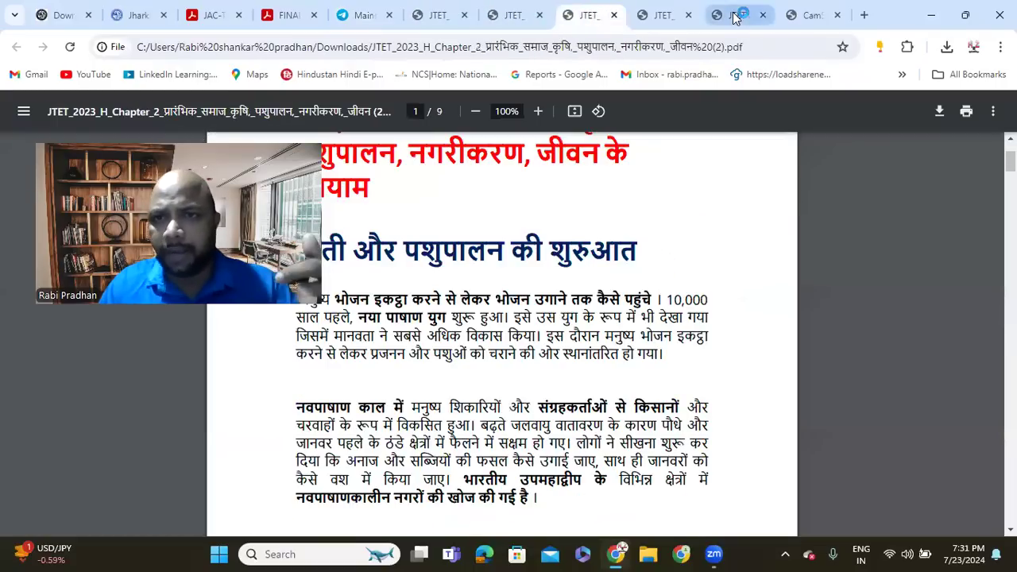
click(735, 15)
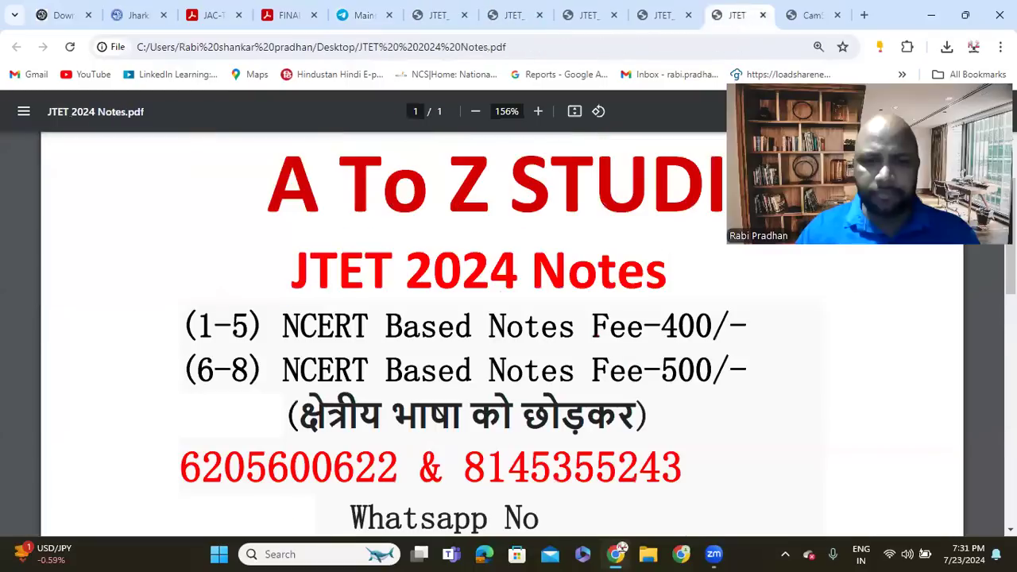
Highlight the two WhatsApp contact numbers in the notes PDF, then return to the council's download page
drag(181, 459, 399, 467)
click(222, 438)
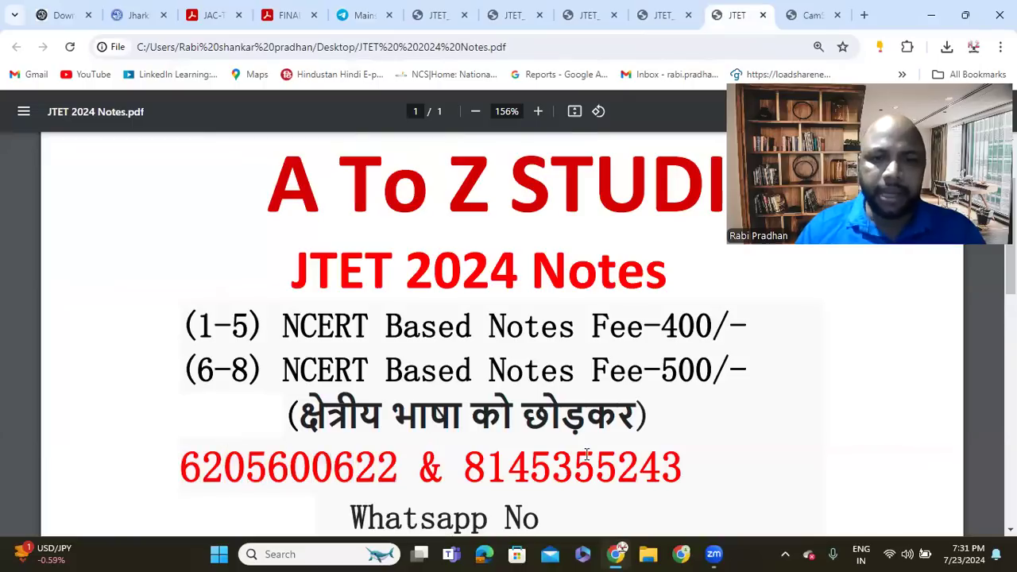
drag(184, 461, 674, 461)
drag(469, 466, 674, 468)
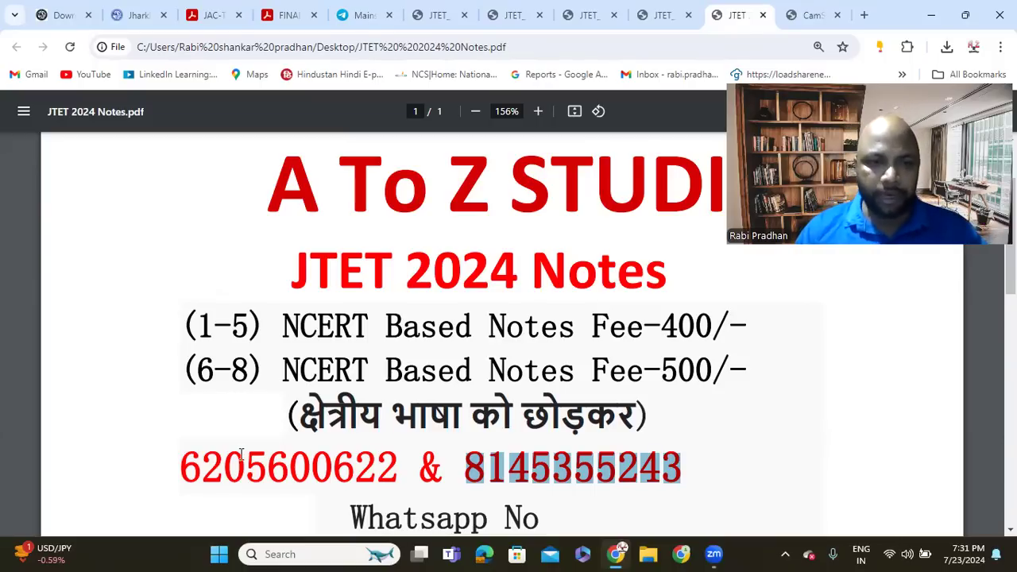
click(57, 18)
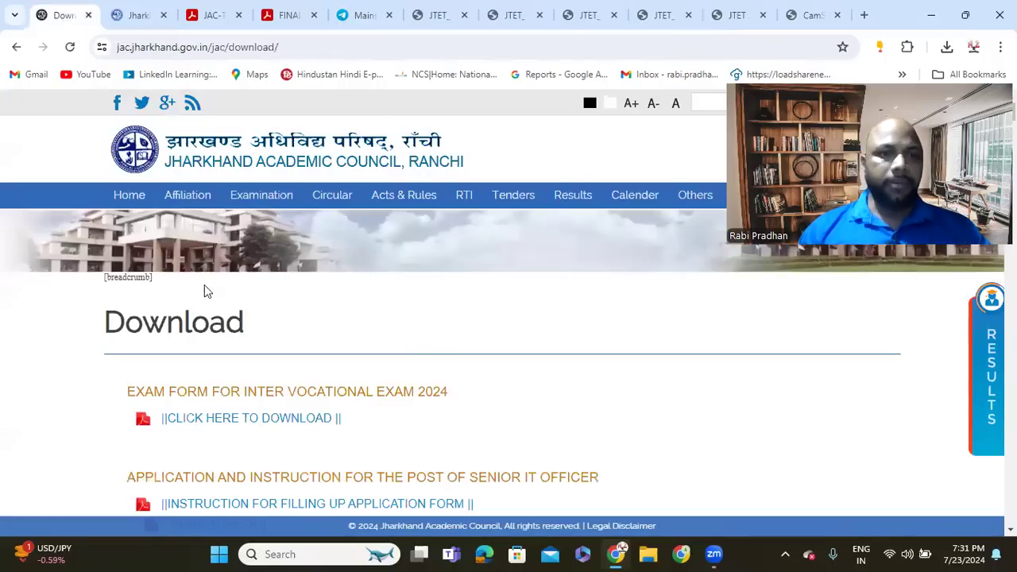
From the council home page, open 'jharkhand tet exam 2024 portal' under Recent Announcements
click(121, 204)
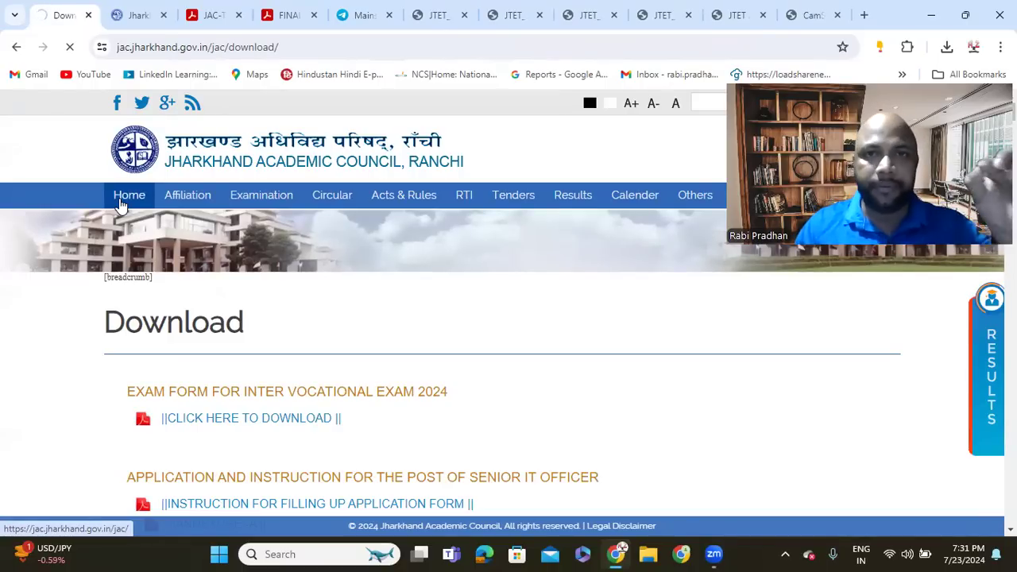
scroll(392, 293, down, 2)
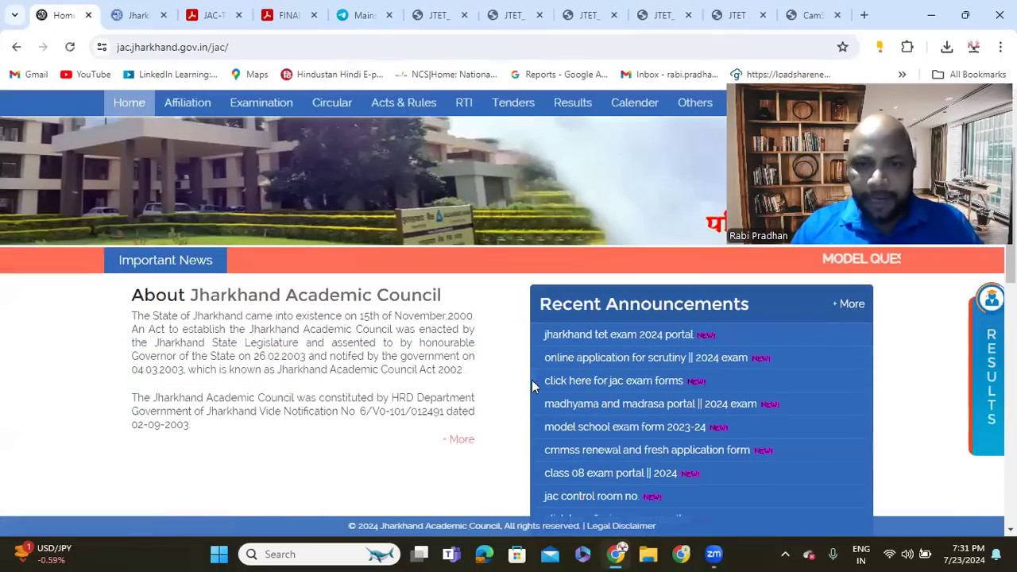
click(600, 337)
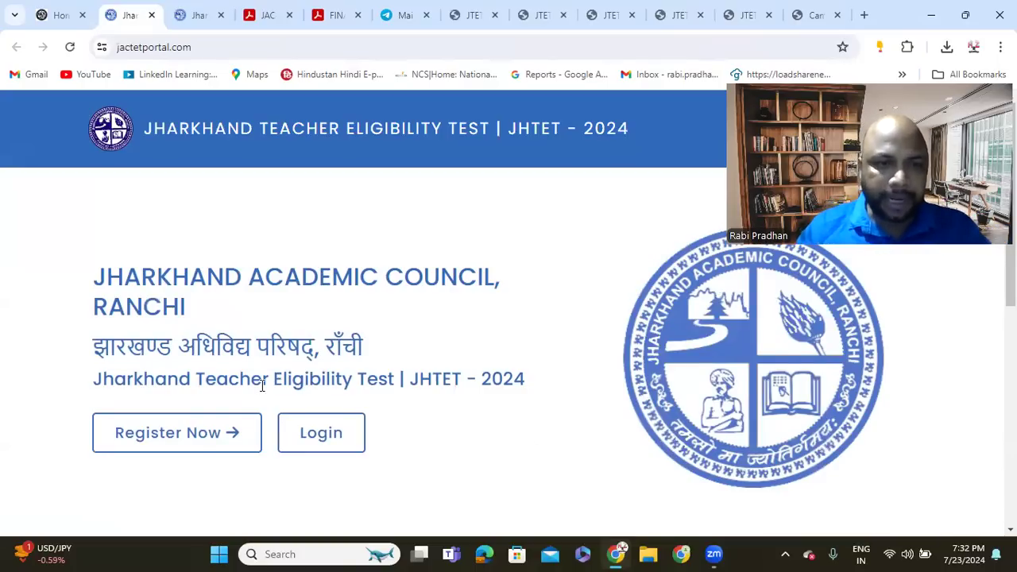
Start a new registration and highlight its REGISTRATION, APPLICATION and PAYMENT stages in the guidelines
scroll(262, 385, down, 1)
click(180, 370)
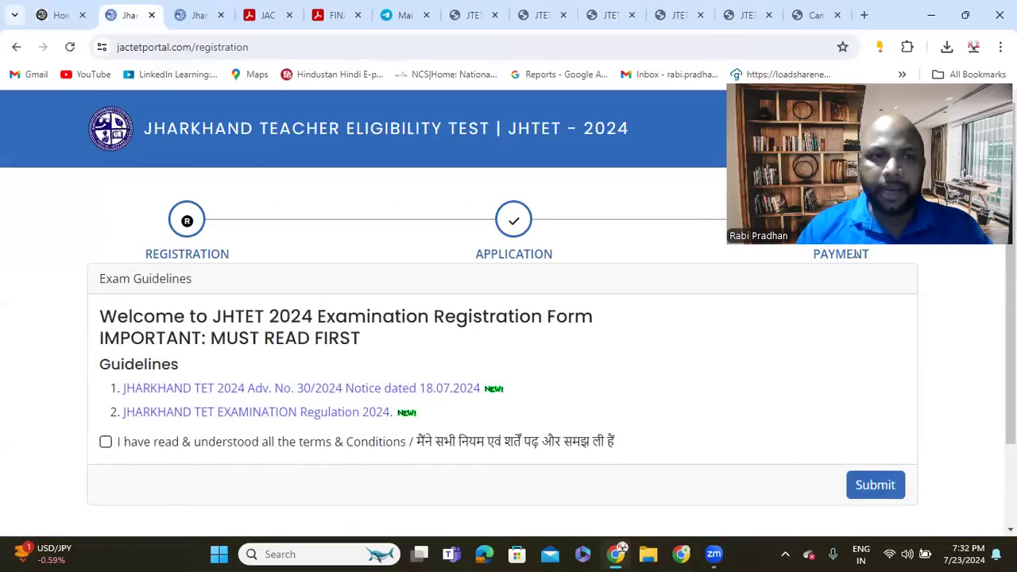
drag(148, 253, 234, 252)
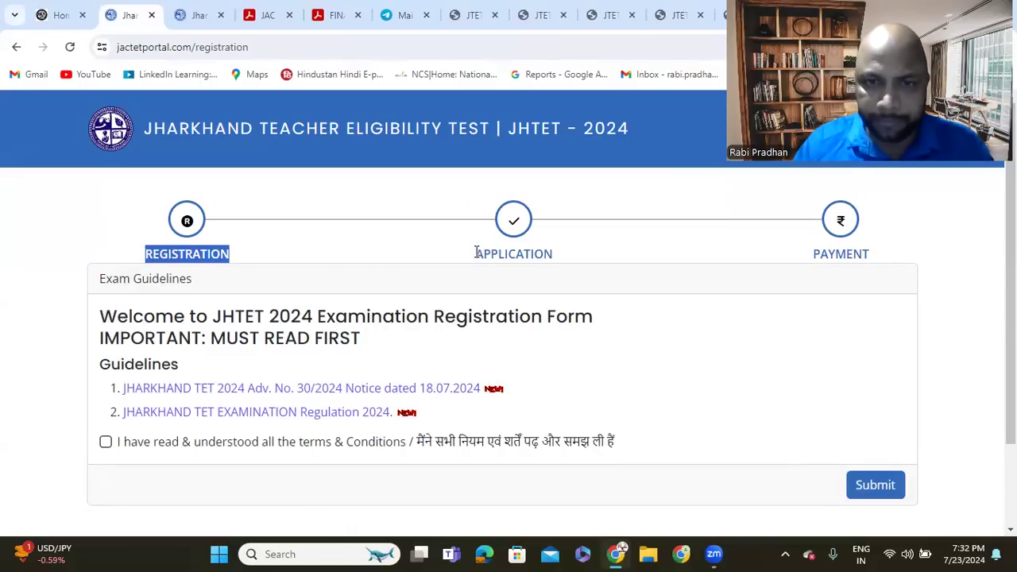
drag(477, 252, 575, 257)
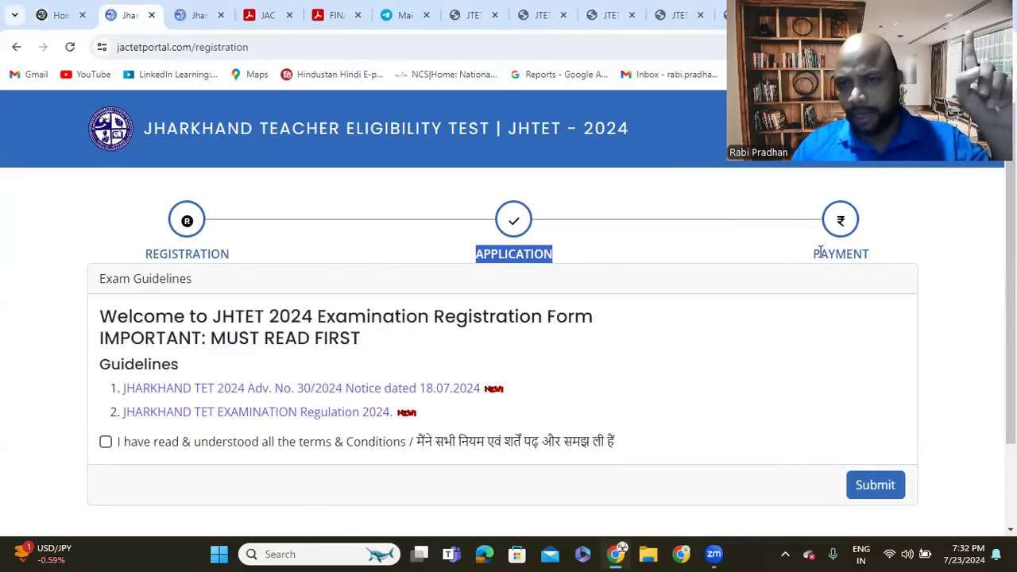
drag(824, 253, 875, 257)
drag(146, 253, 232, 253)
drag(475, 253, 559, 256)
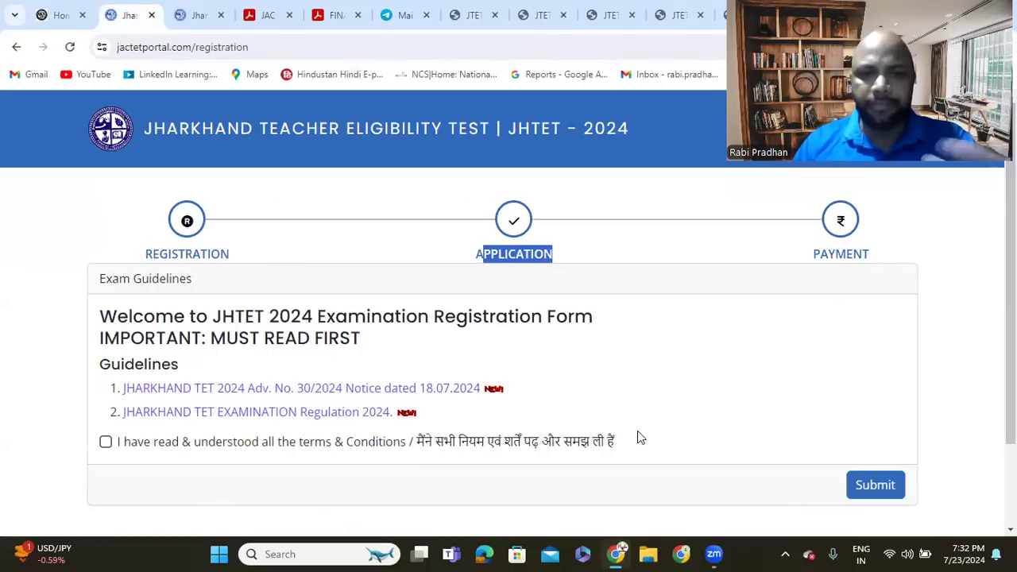
scroll(169, 393, down, 1)
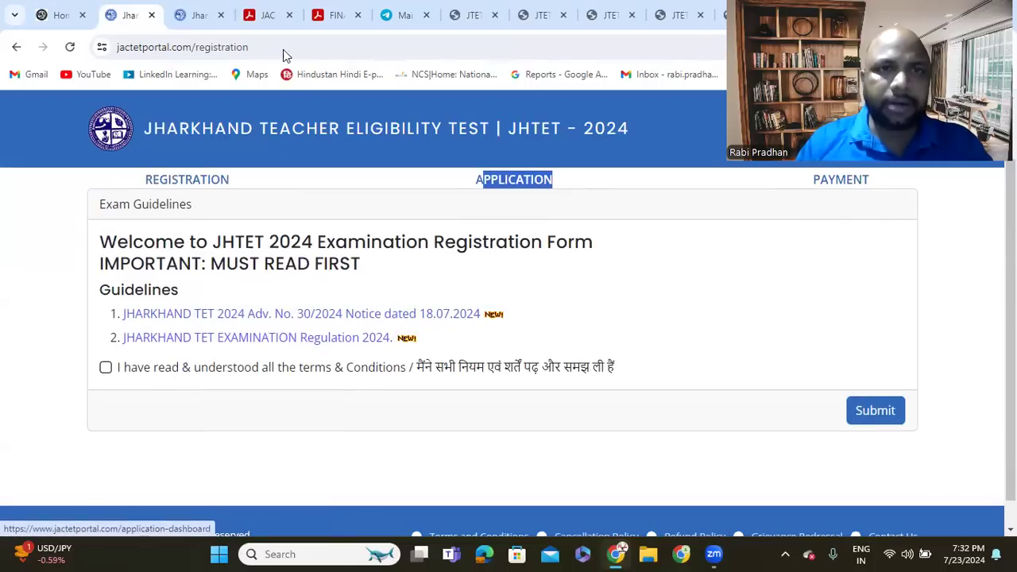
click(300, 20)
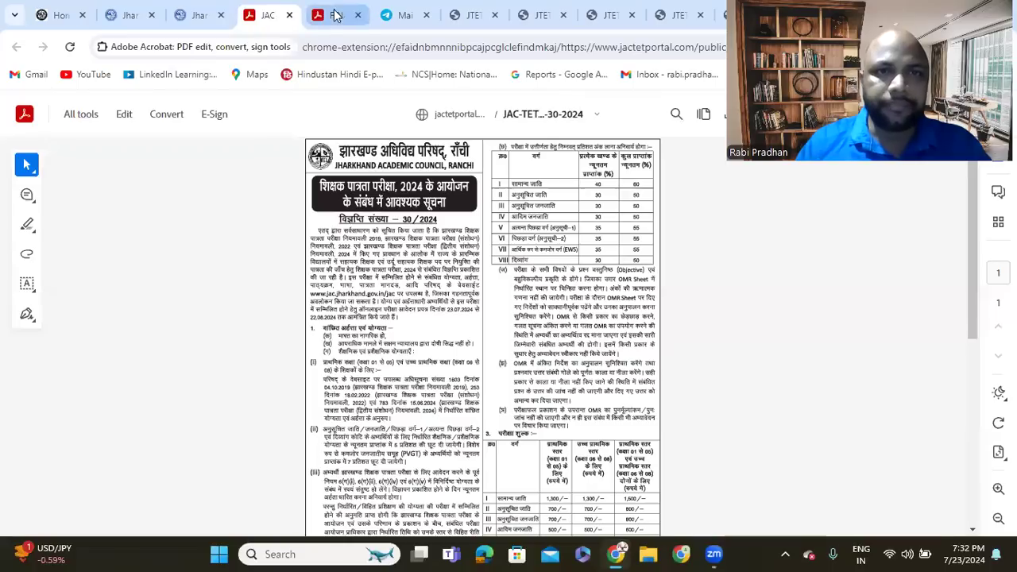
click(334, 15)
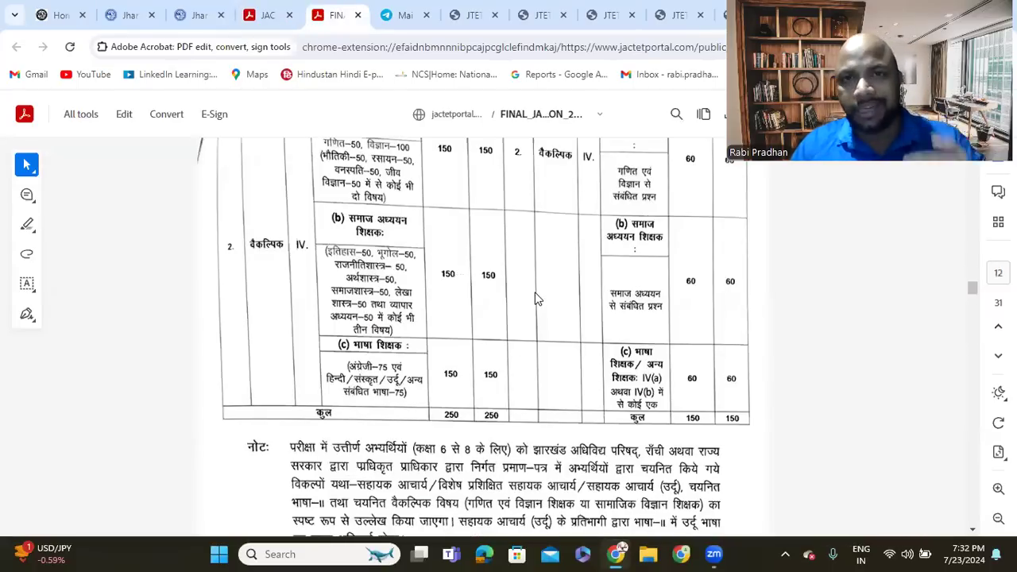
click(199, 15)
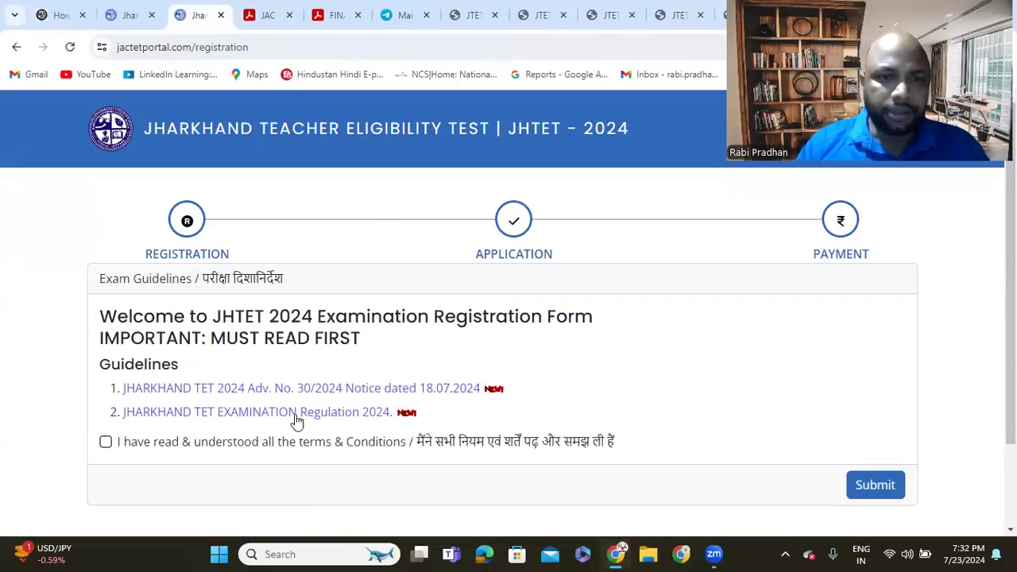
click(262, 15)
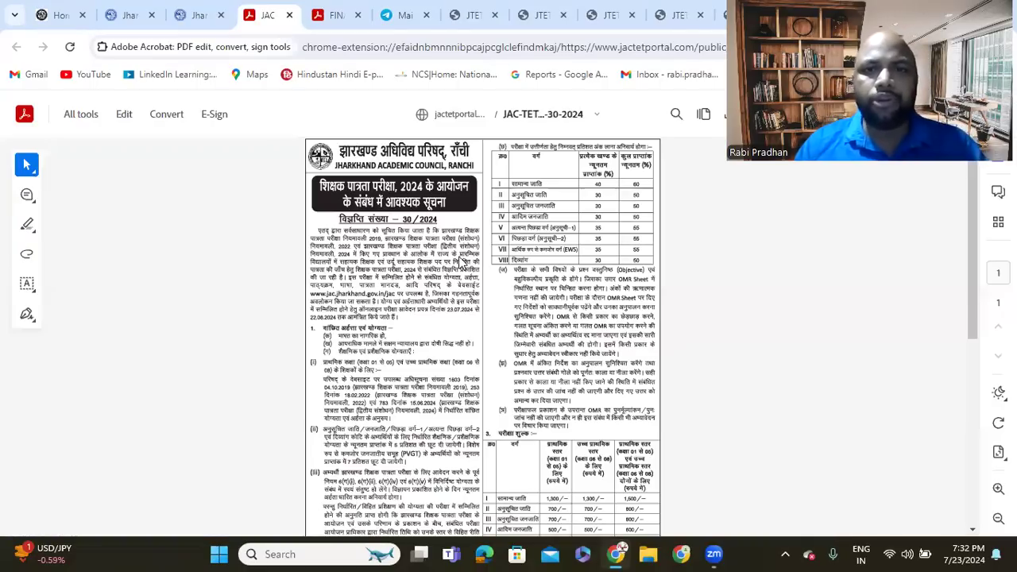
scroll(491, 329, down, 4)
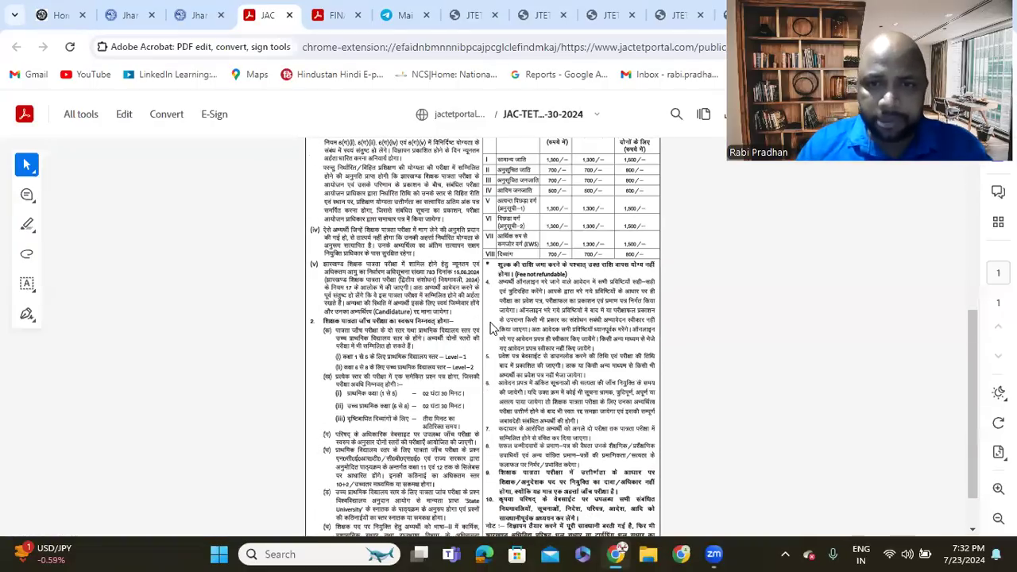
scroll(523, 398, up, 4)
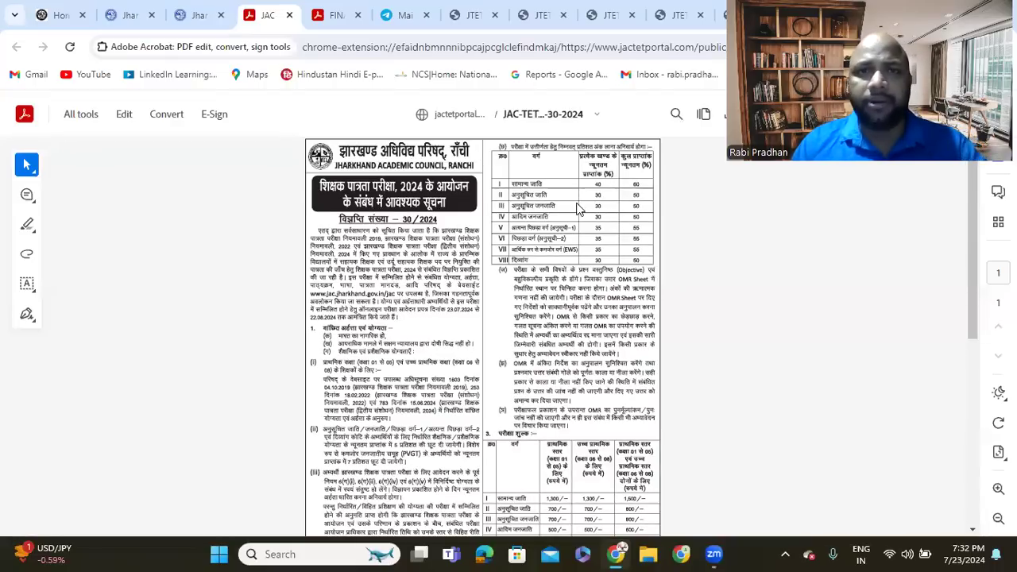
Accept the terms and conditions and proceed to the Examination Registration Form
click(123, 15)
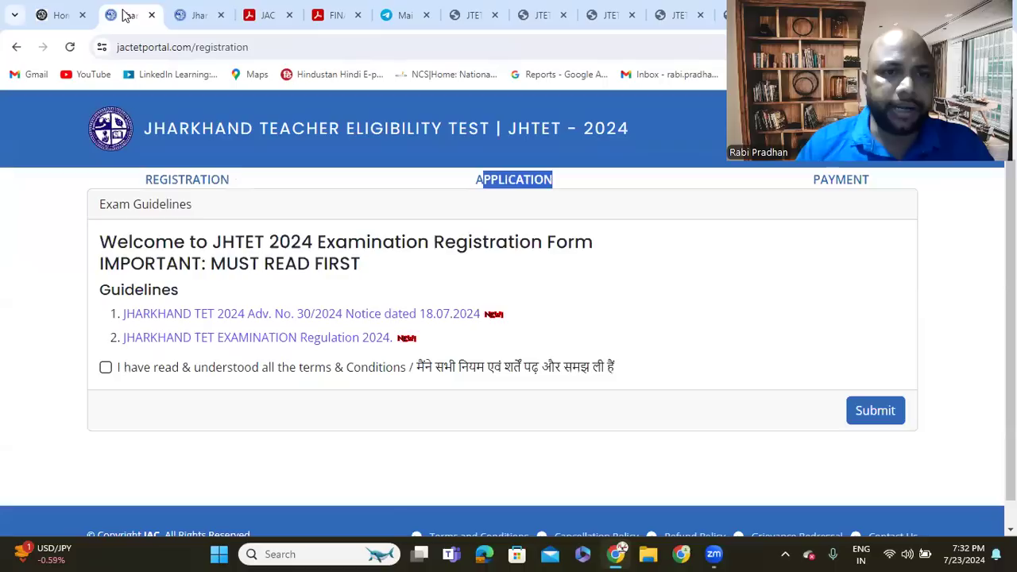
click(106, 367)
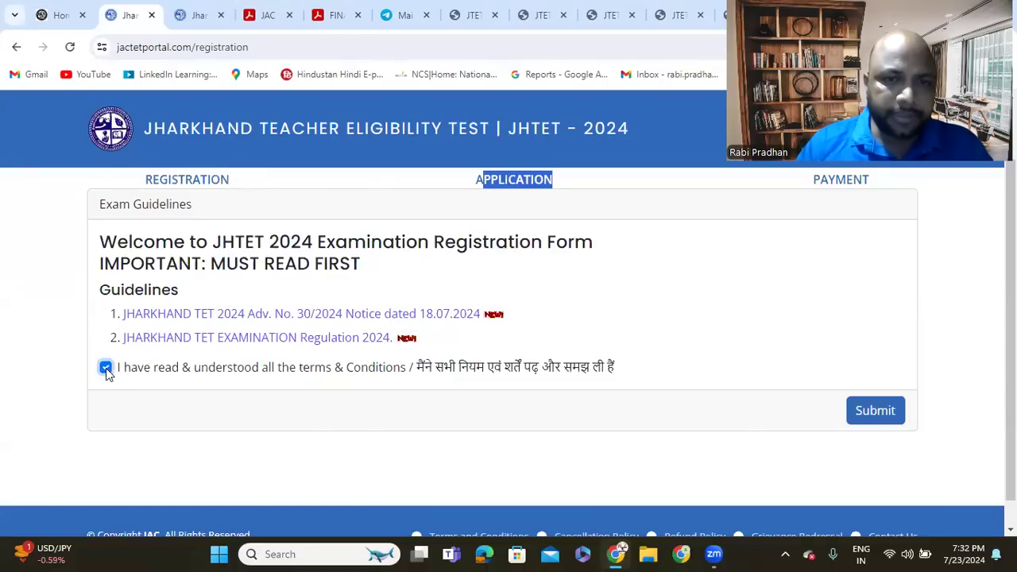
click(877, 411)
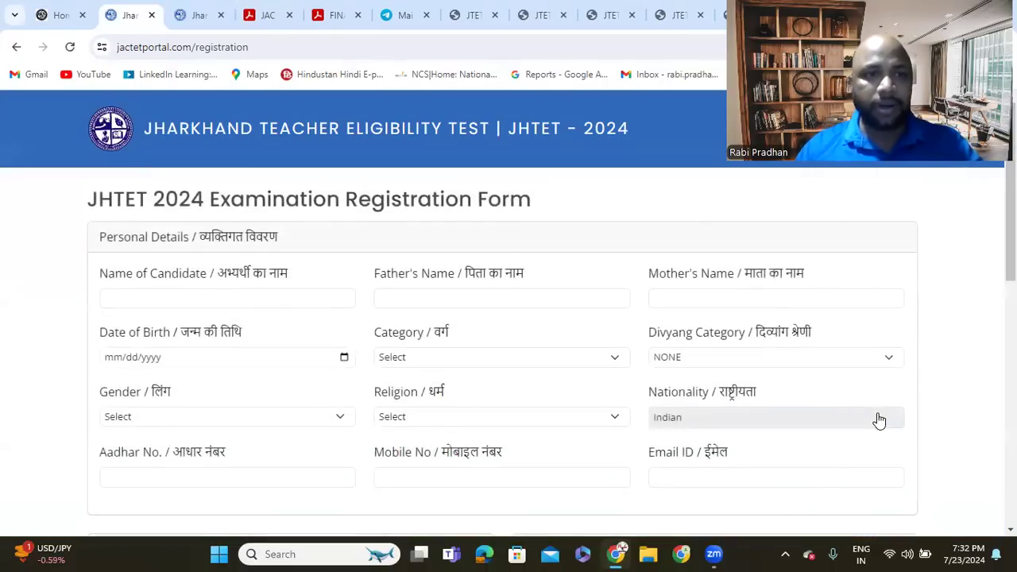
Enter the candidate's name and the father's name in Personal Details
click(133, 296)
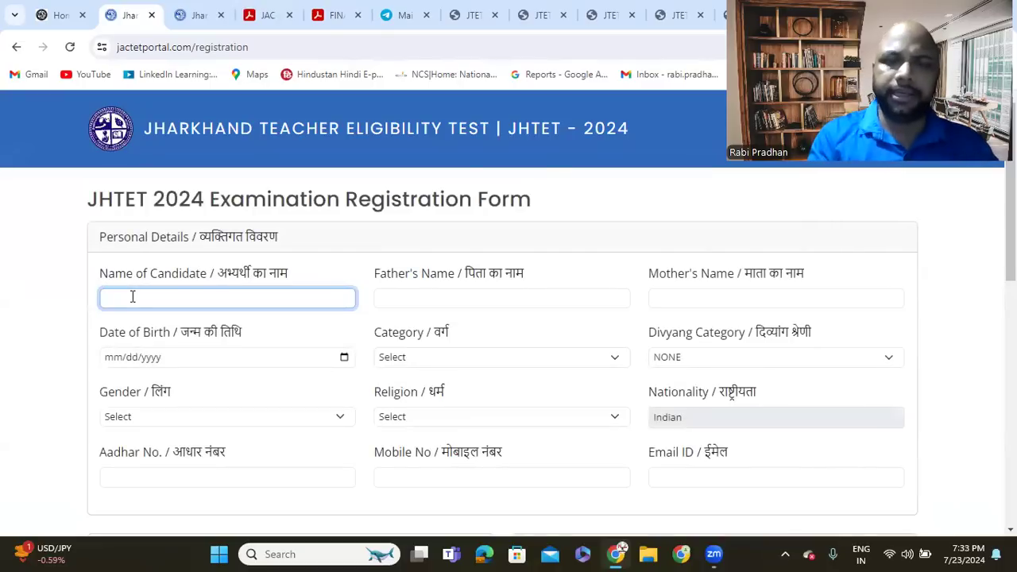
text(PINTU)
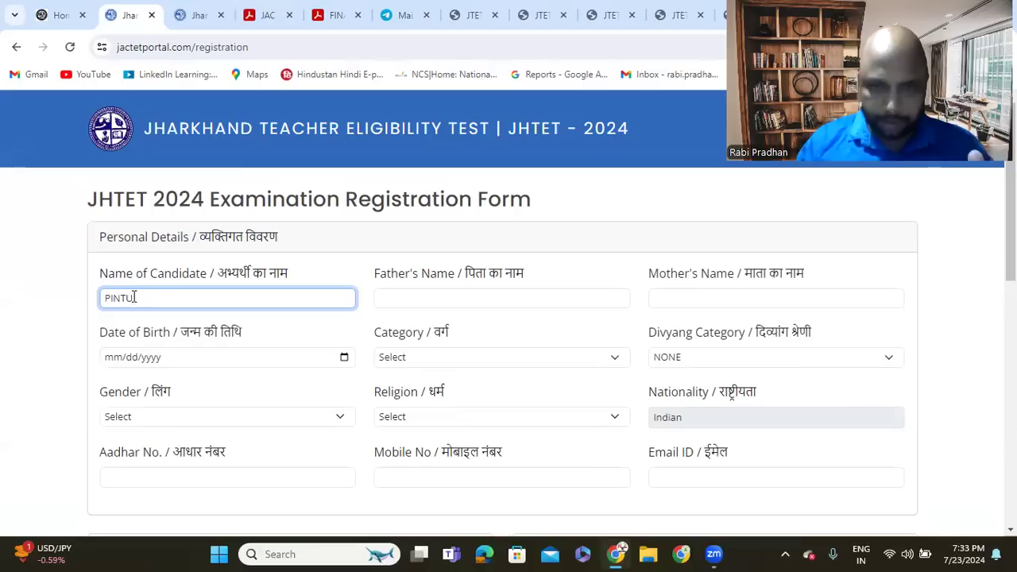
click(410, 298)
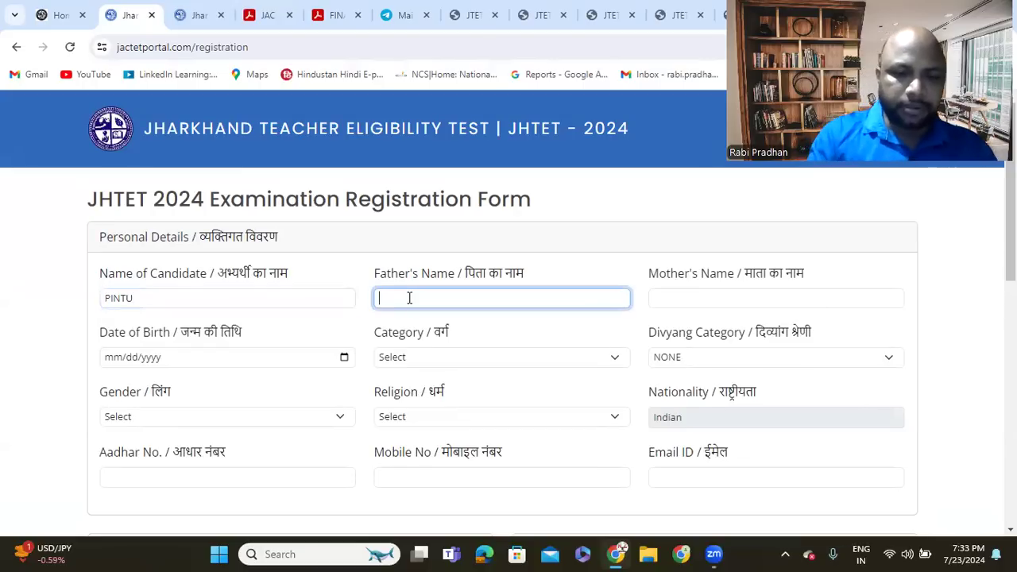
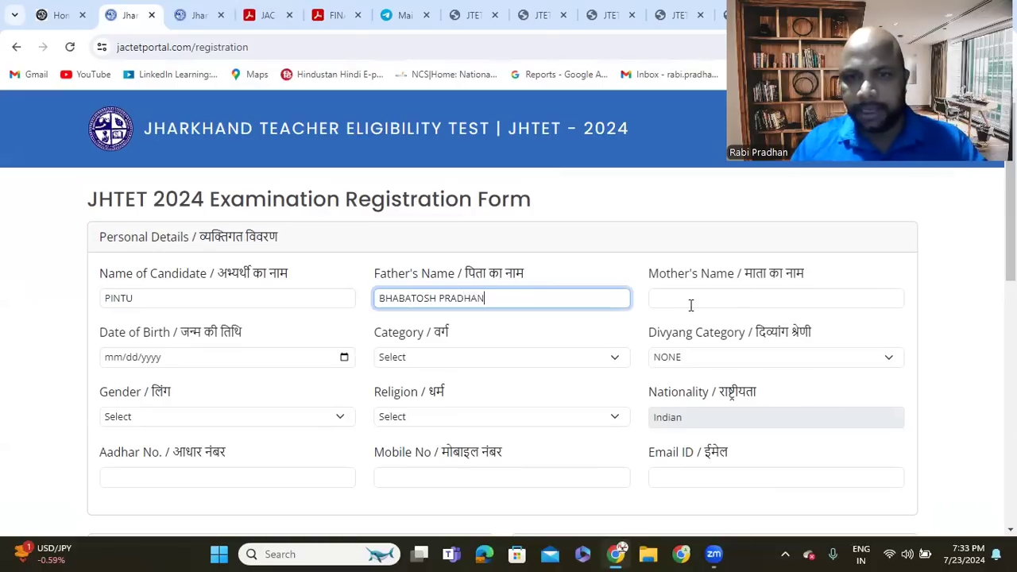
click(687, 301)
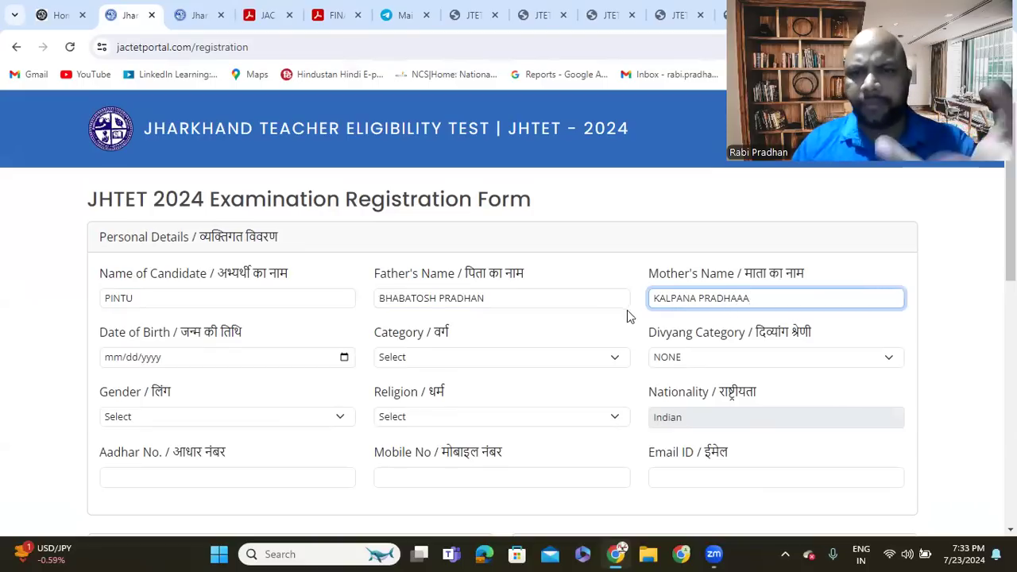
Pick 20 February 1990 as the date of birth from the calendar
click(167, 358)
click(343, 358)
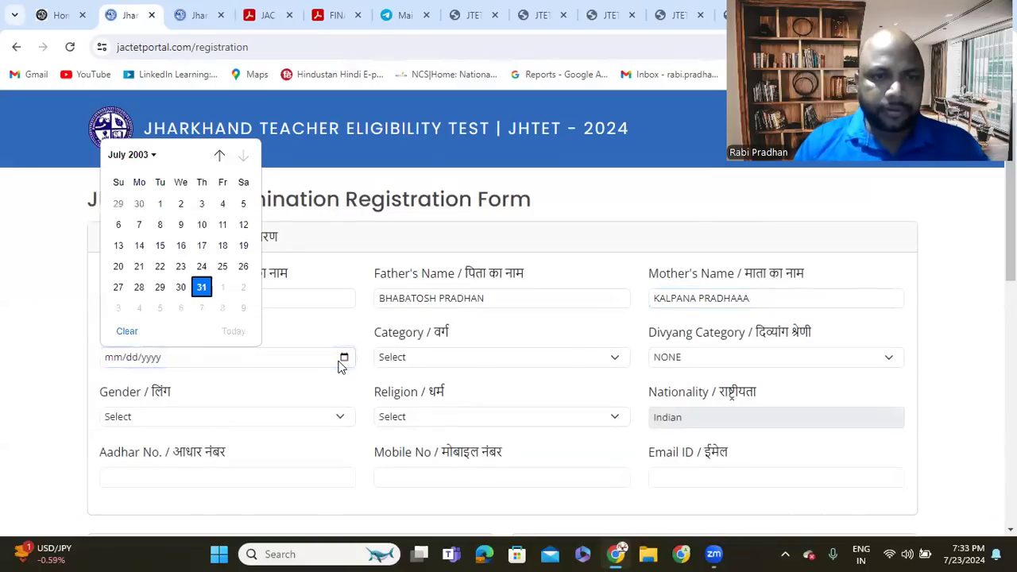
click(156, 158)
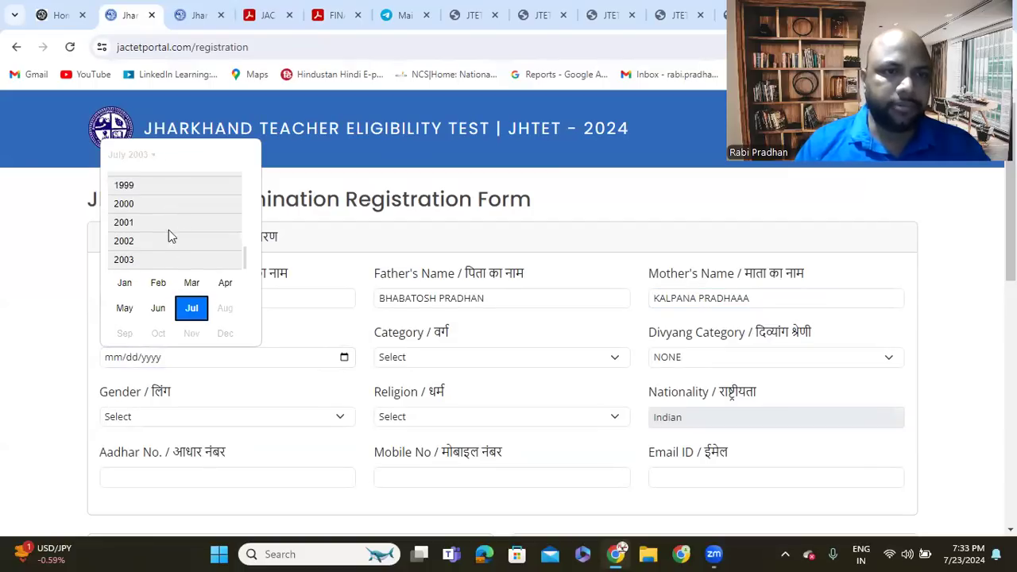
scroll(167, 223, up, 3)
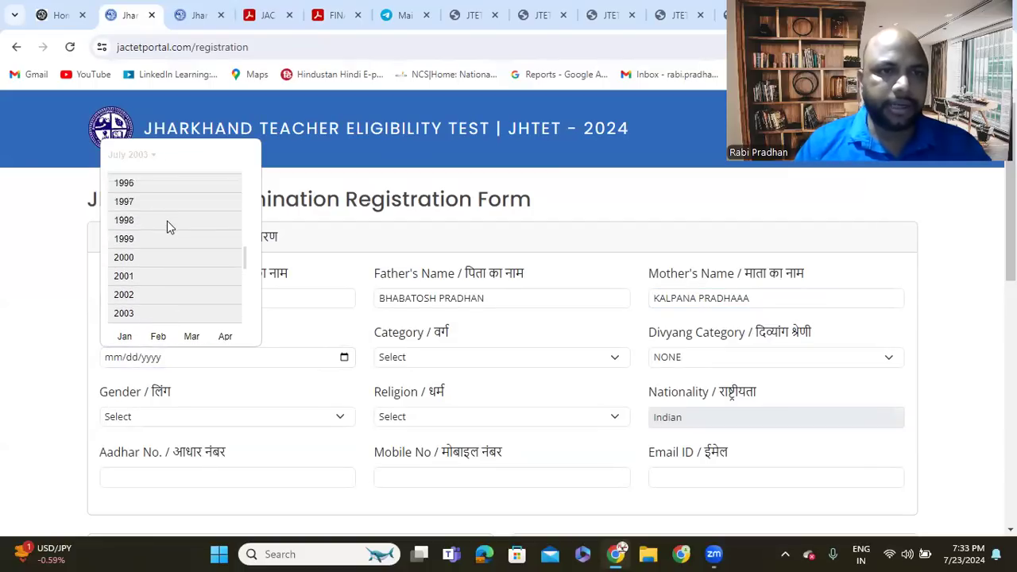
scroll(167, 223, up, 4)
scroll(151, 247, up, 3)
scroll(137, 236, up, 1)
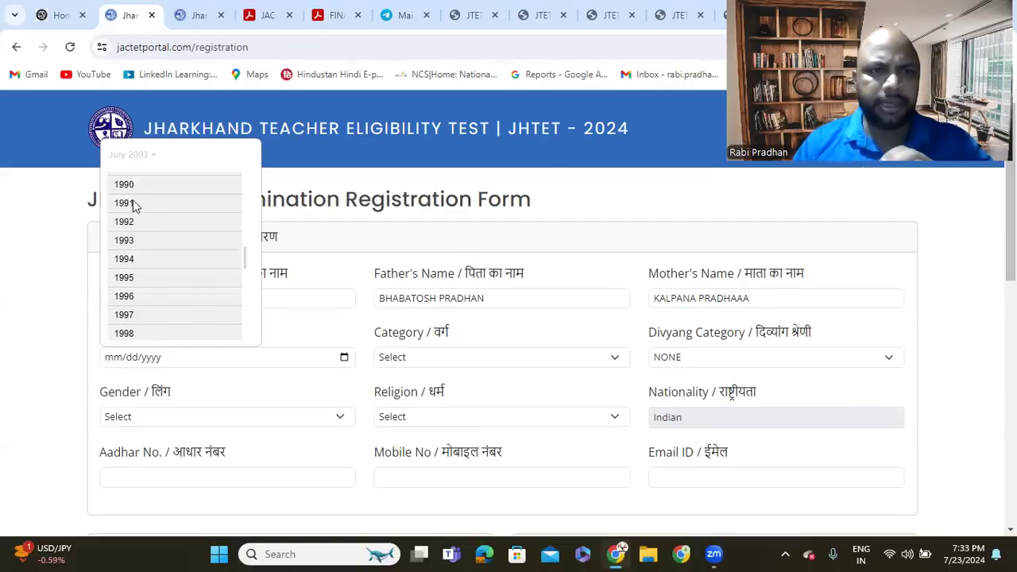
click(127, 186)
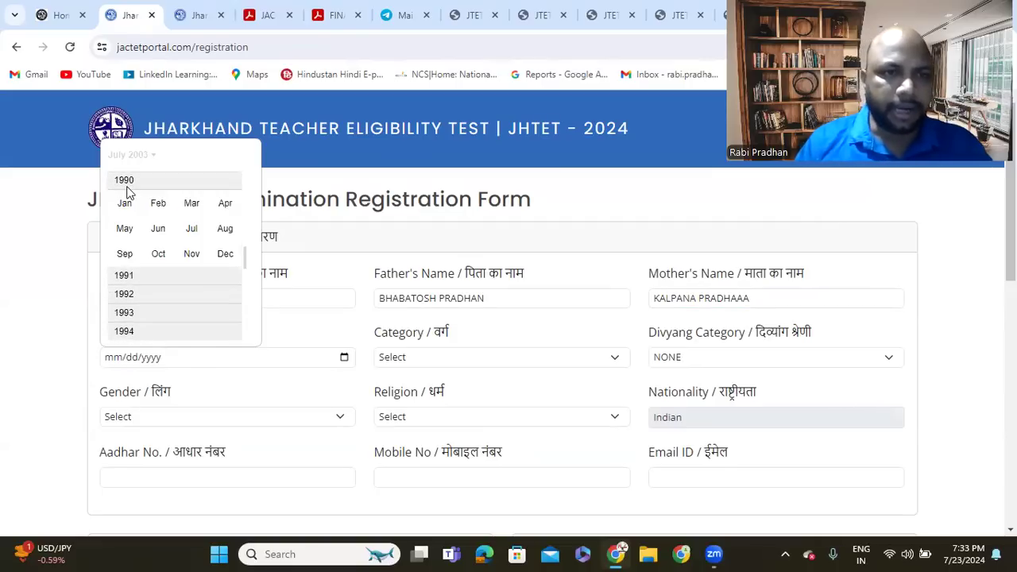
click(157, 204)
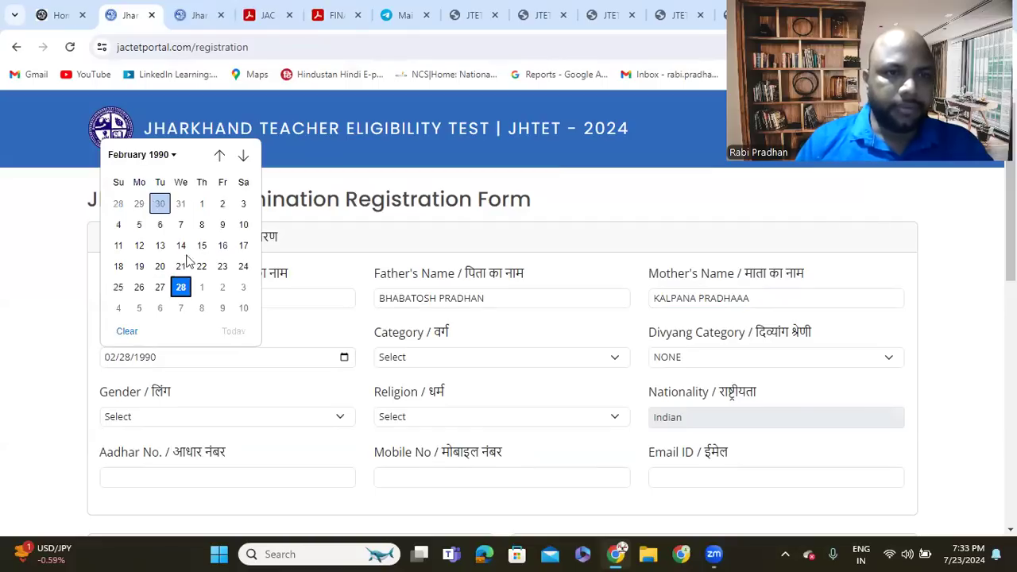
click(156, 271)
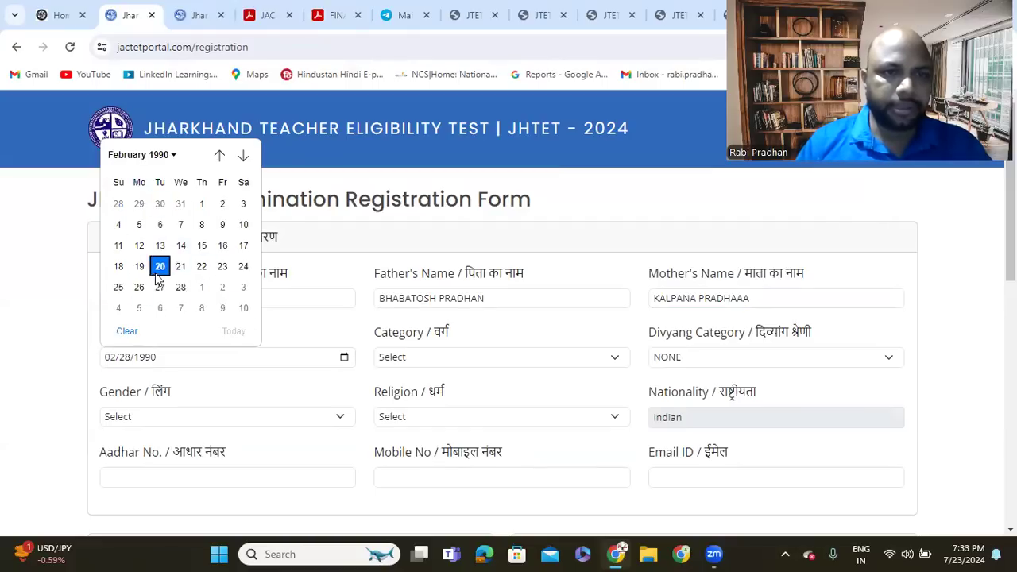
click(447, 359)
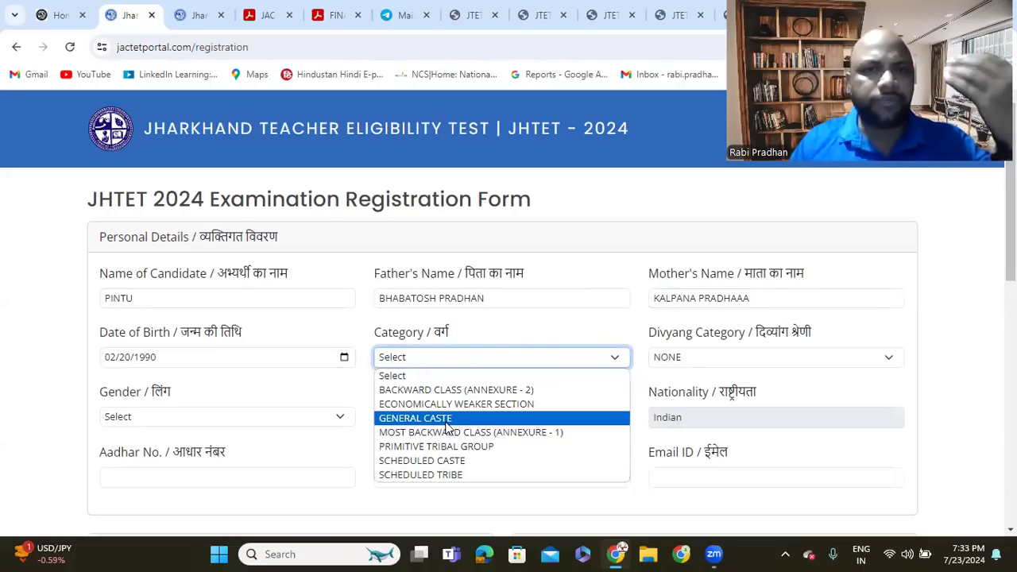
Set category GENERAL CASTE, Divyang NONE, gender MALE and religion HINDUISM
click(446, 421)
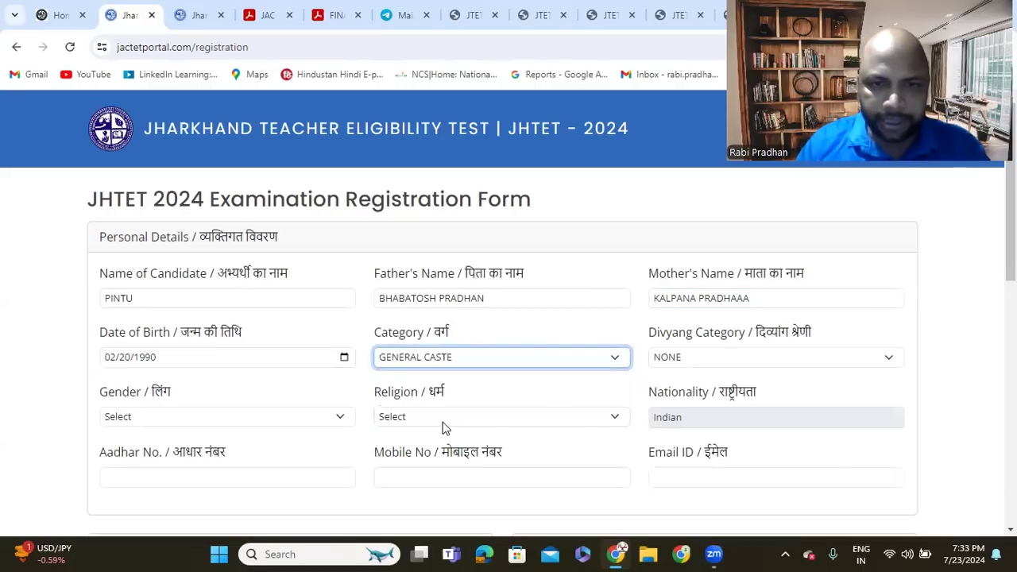
click(686, 358)
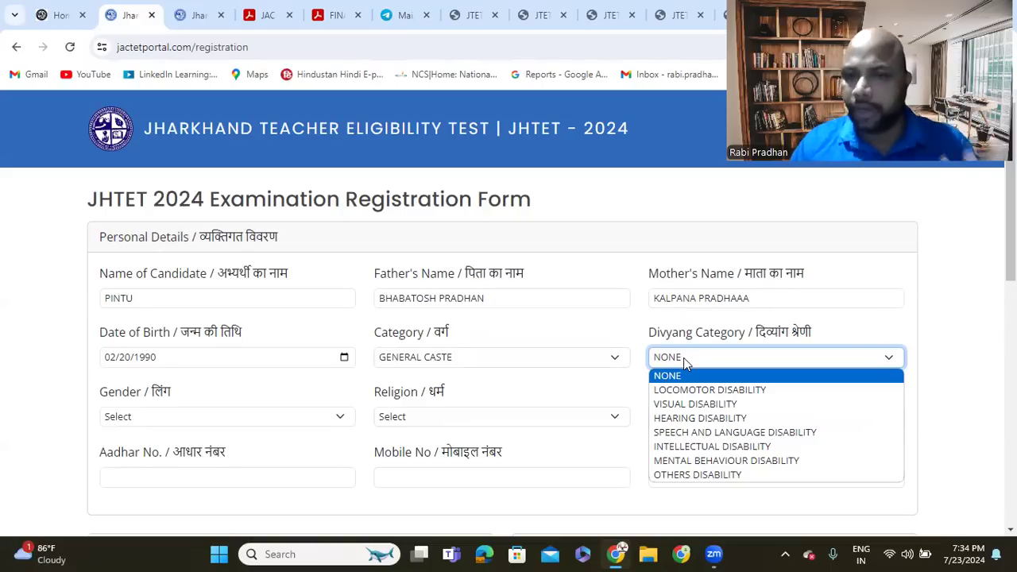
click(932, 326)
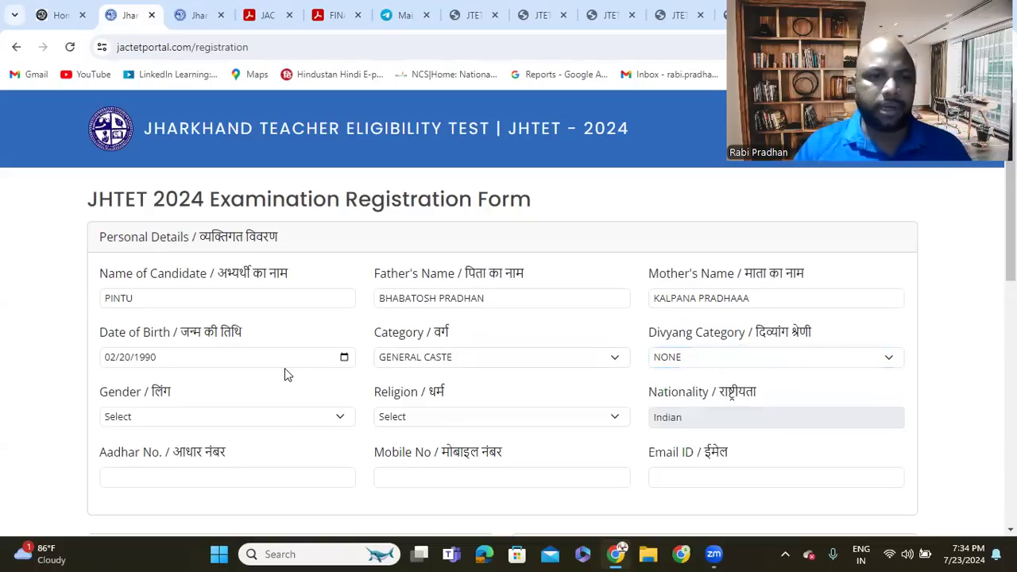
scroll(162, 312, down, 2)
click(134, 267)
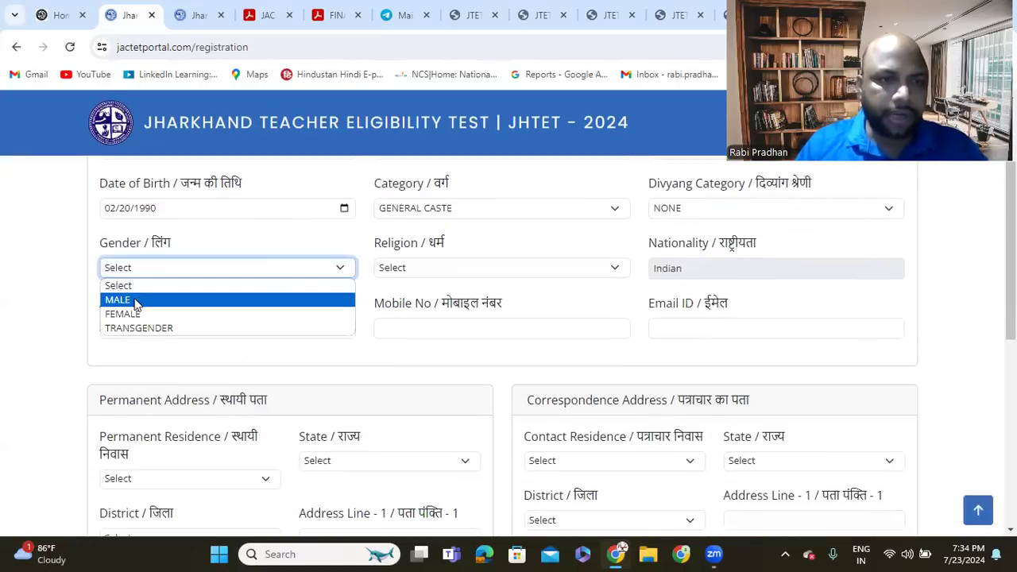
click(136, 302)
click(465, 269)
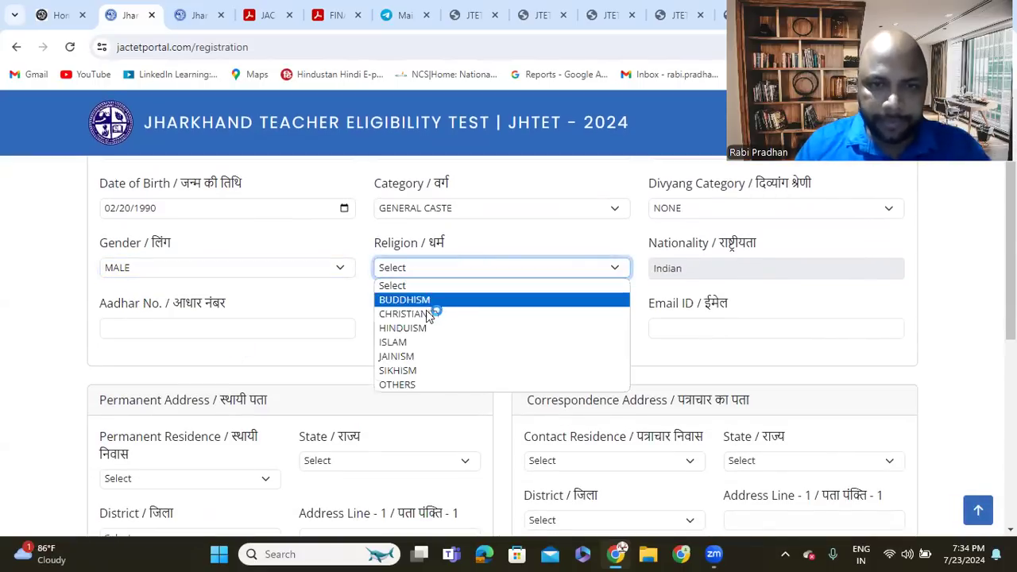
click(425, 329)
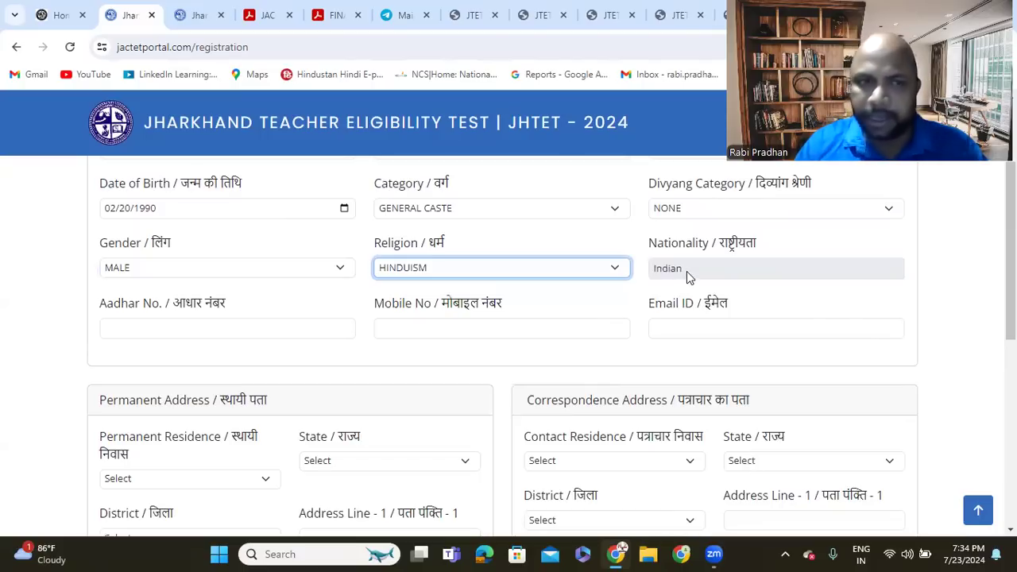
Fill in the candidate's Aadhar number, correcting its last digit, plus mobile number and e-mail address
click(152, 333)
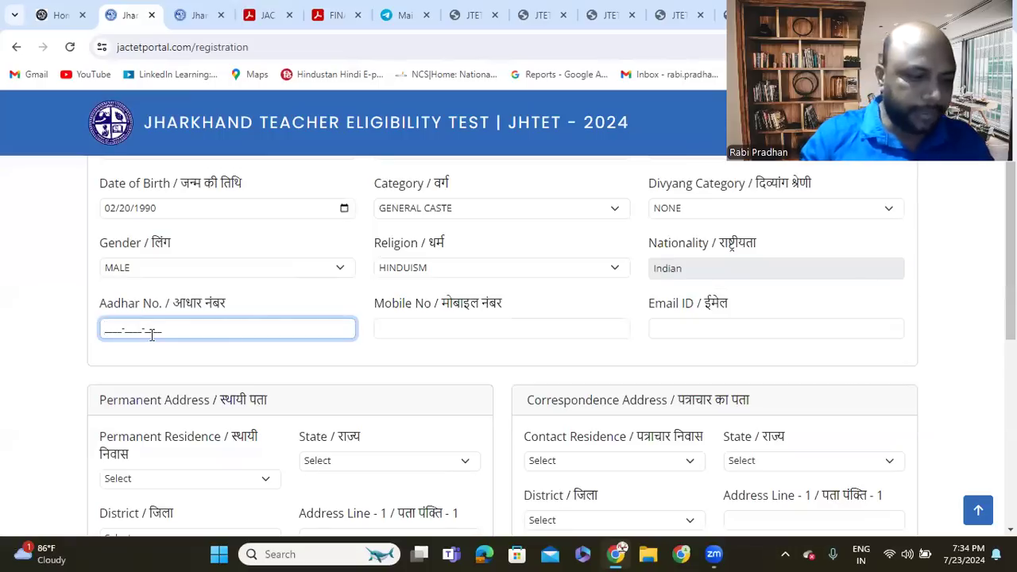
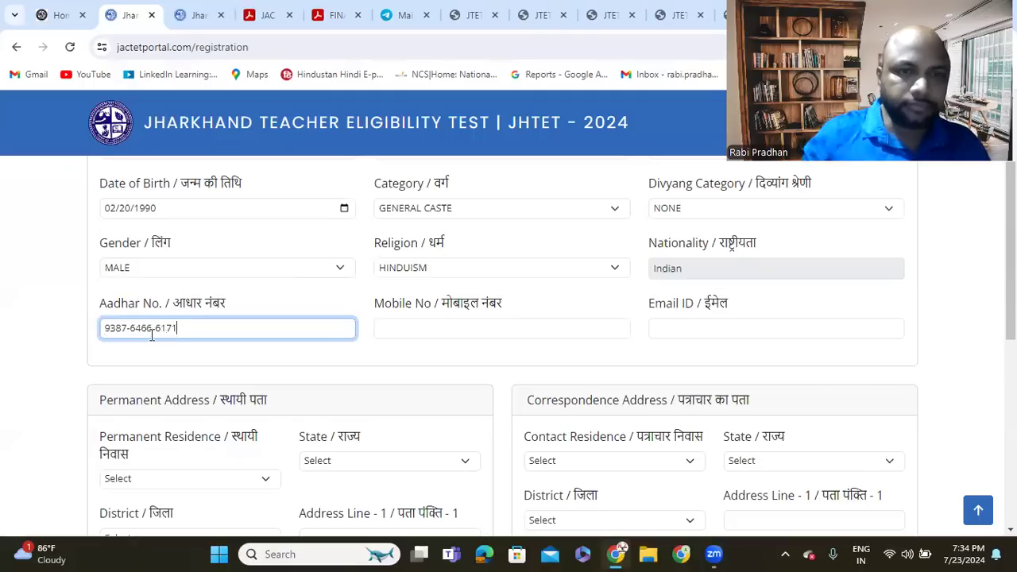
click(421, 328)
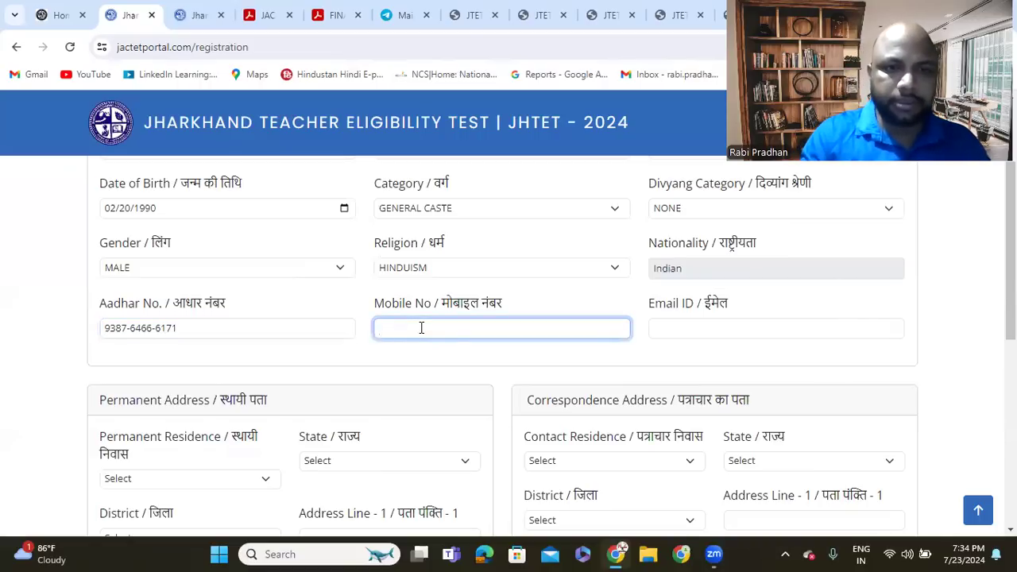
click(220, 325)
key(BackSpace)
text(2)
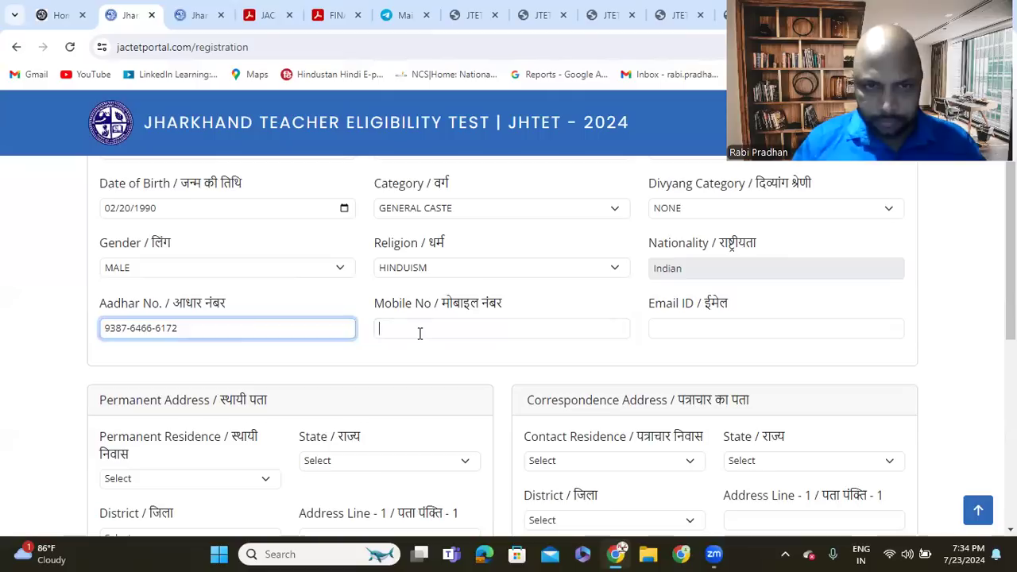
click(419, 333)
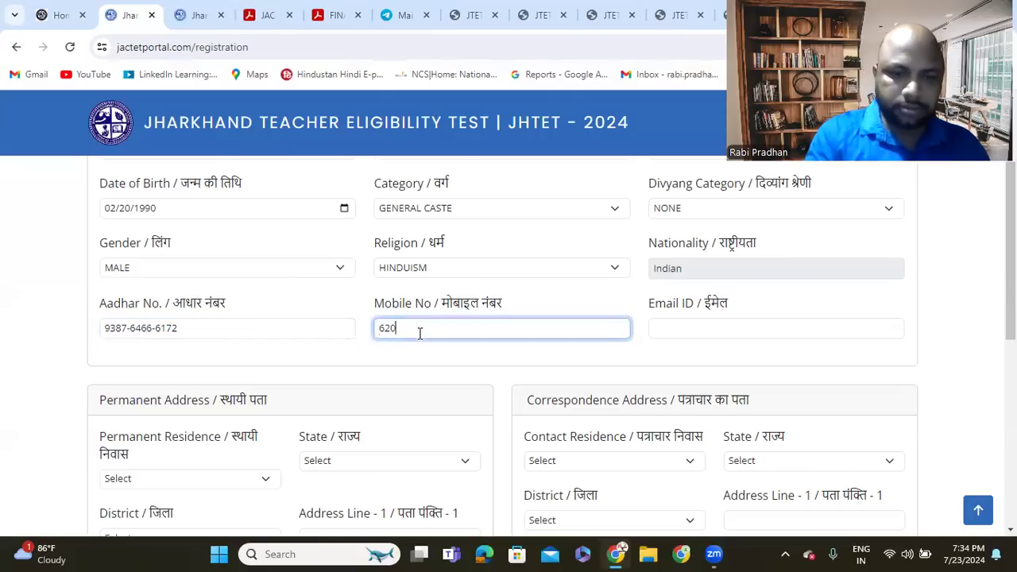
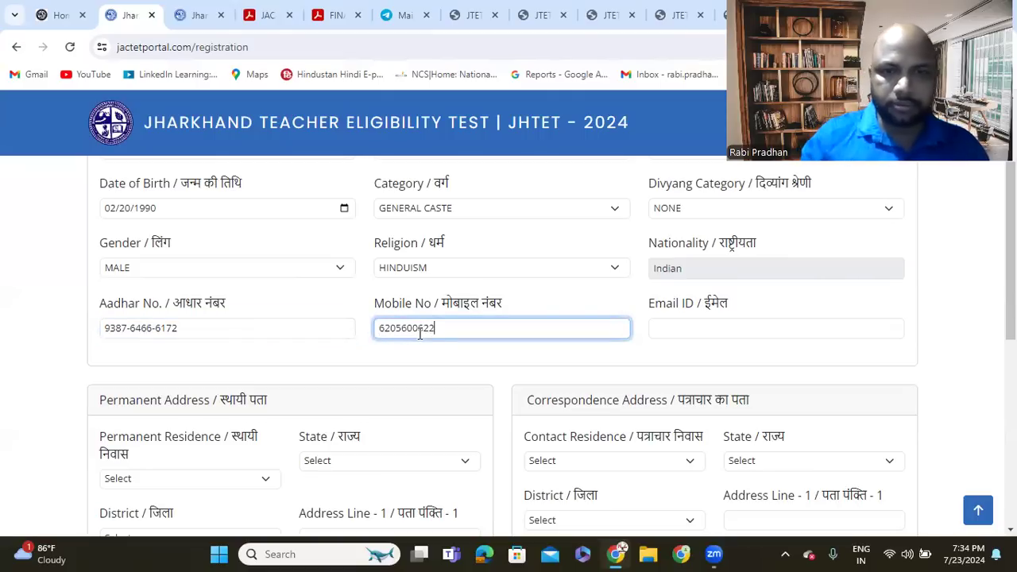
click(681, 328)
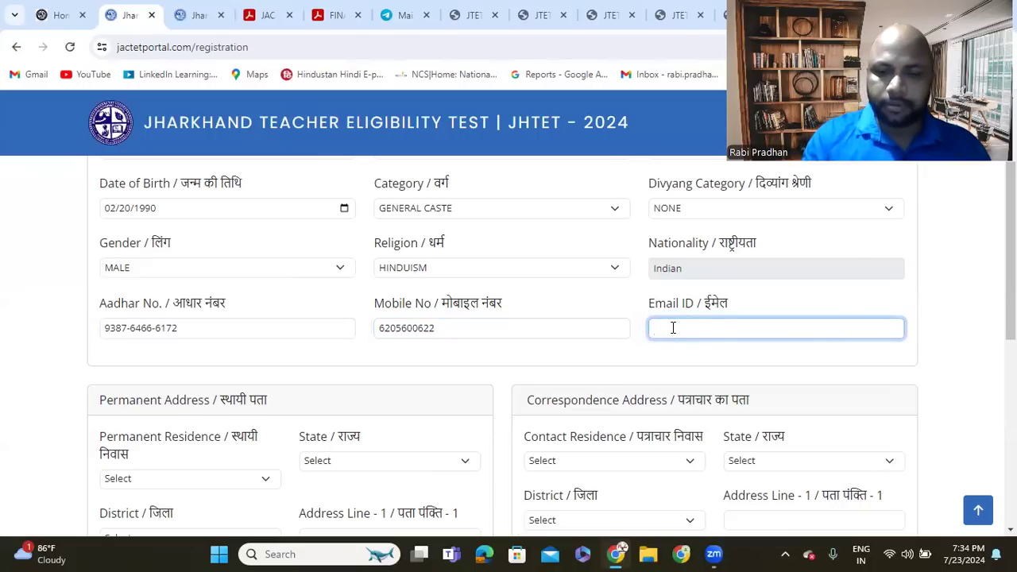
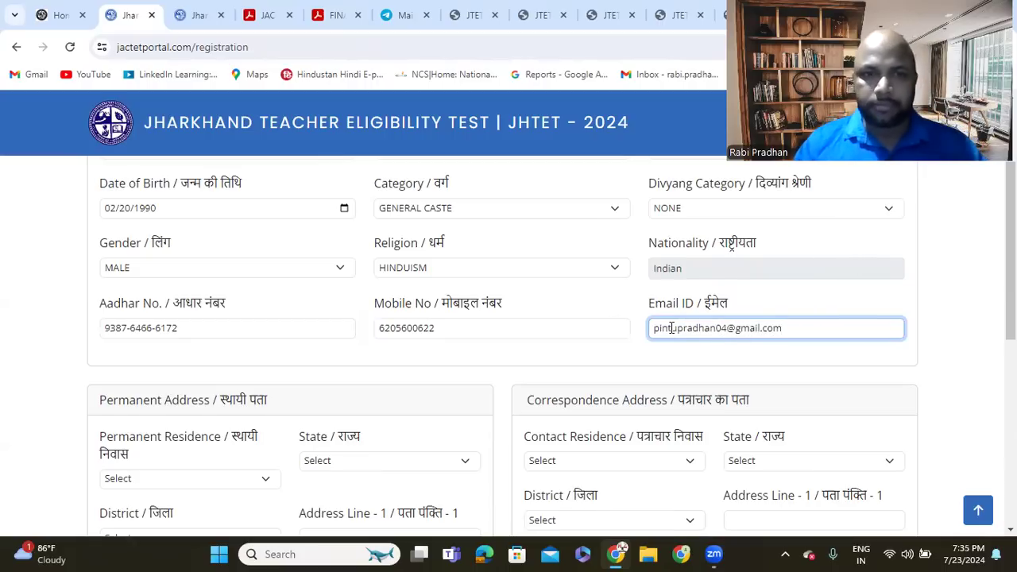
scroll(502, 344, down, 1)
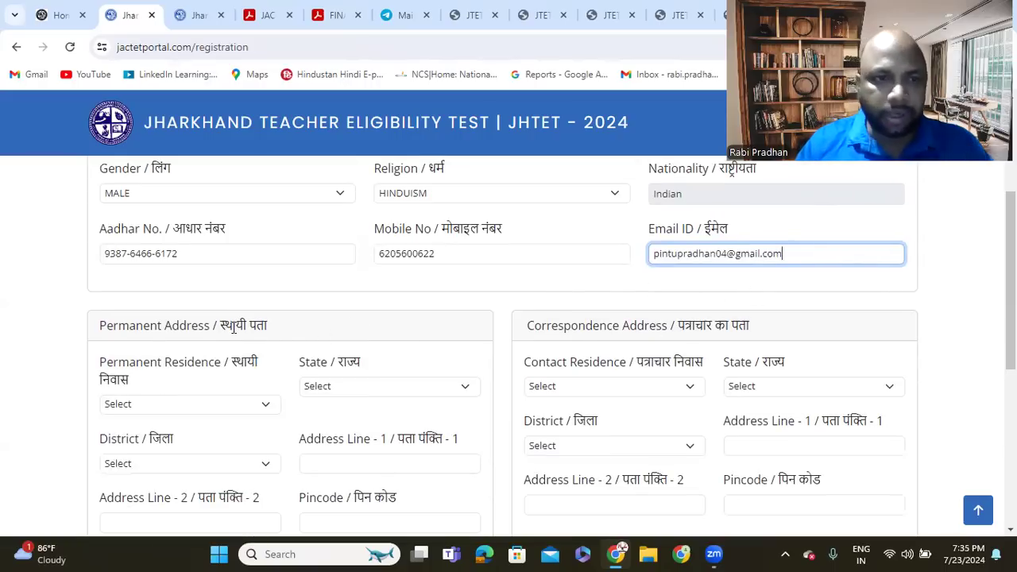
Set Jharkhand as both permanent and correspondence residence and pick the permanent district
scroll(239, 362, down, 1)
click(134, 329)
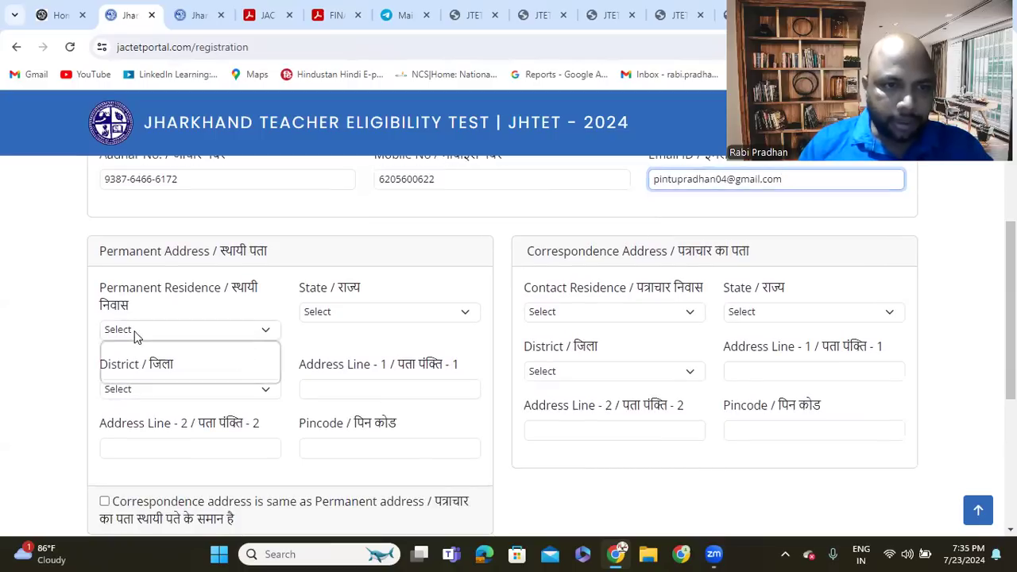
click(142, 364)
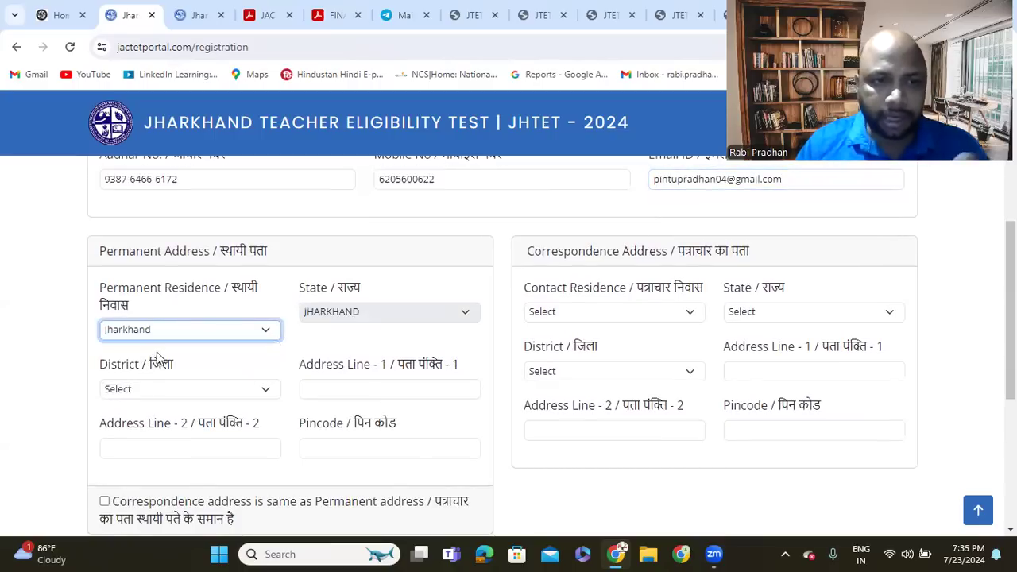
click(598, 312)
click(586, 345)
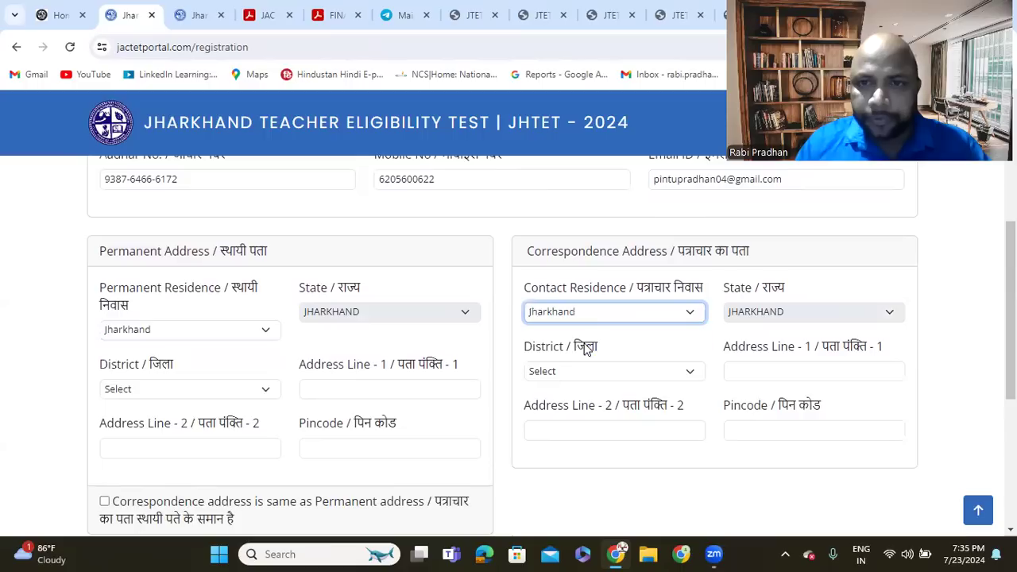
click(167, 389)
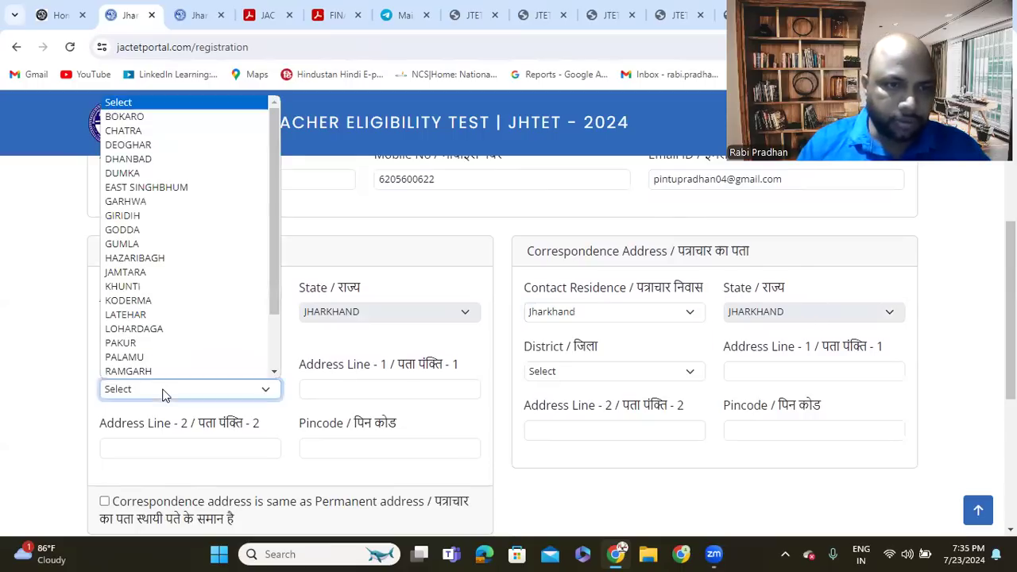
click(137, 188)
Enter the permanent address line 1, then pick the correspondence district and enter its address line 1
scroll(310, 302, down, 2)
click(318, 241)
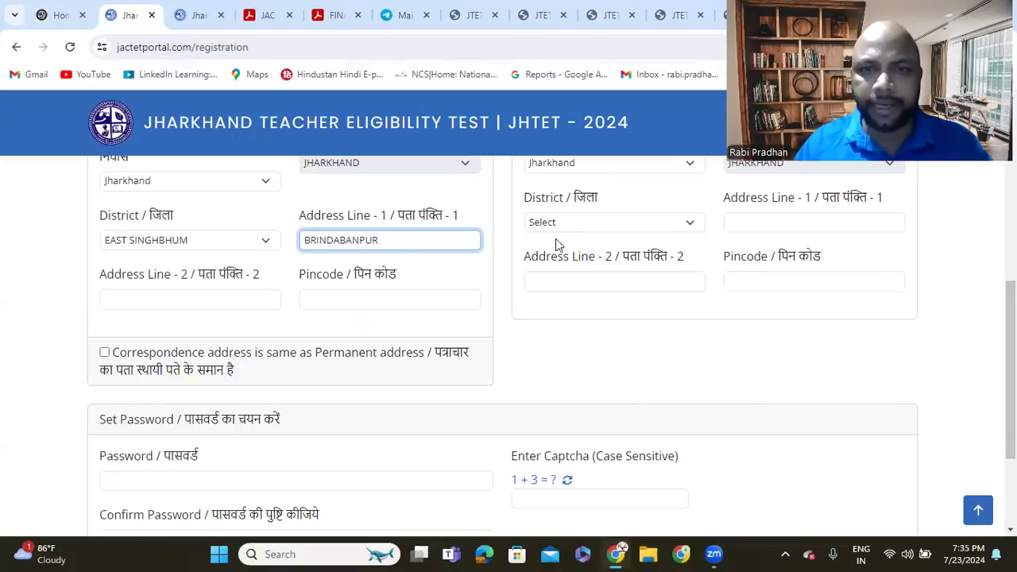
scroll(622, 287, up, 1)
click(606, 295)
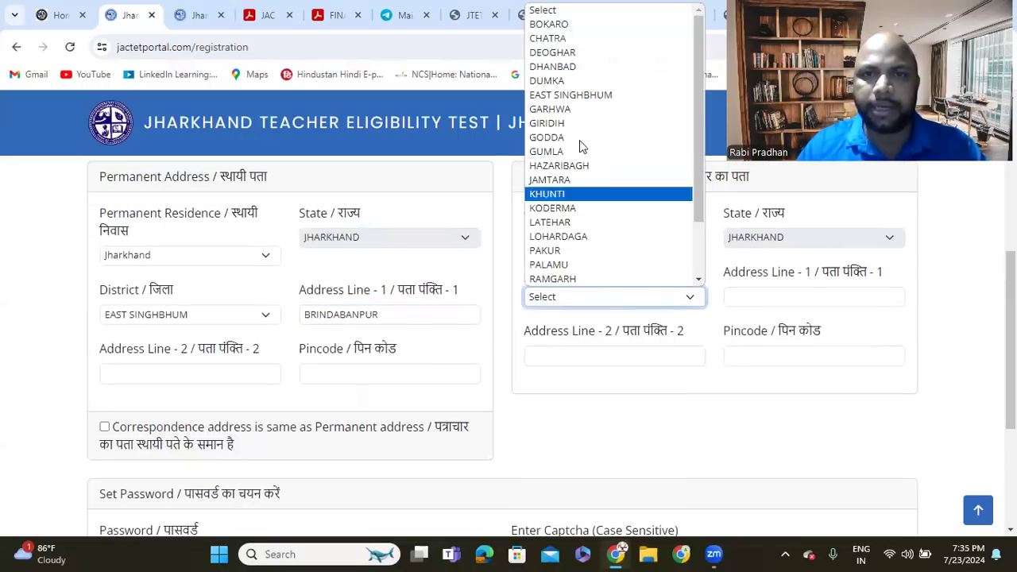
click(580, 96)
click(771, 295)
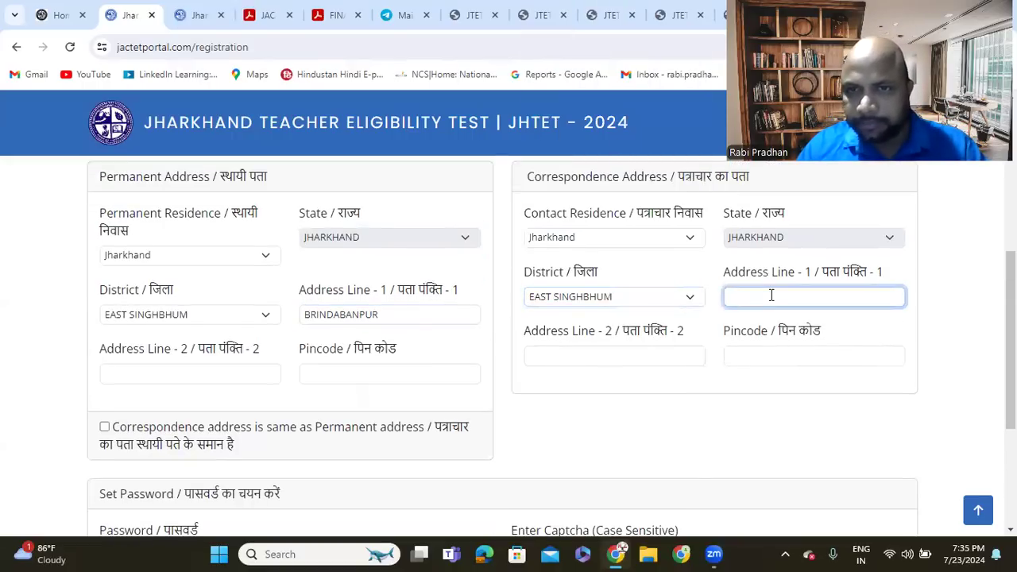
Fill in the permanent address line 2 and pincode
scroll(257, 343, down, 1)
click(144, 298)
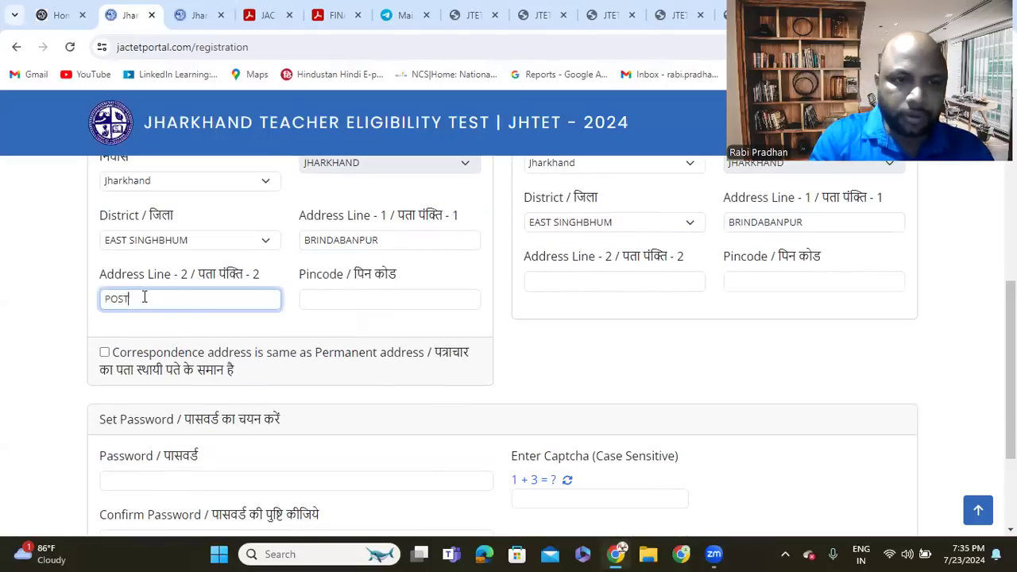
click(320, 296)
text(832101)
Complete correspondence address line 2 and pincode, and tick 'Correspondence address is same as Permanent address'
click(583, 284)
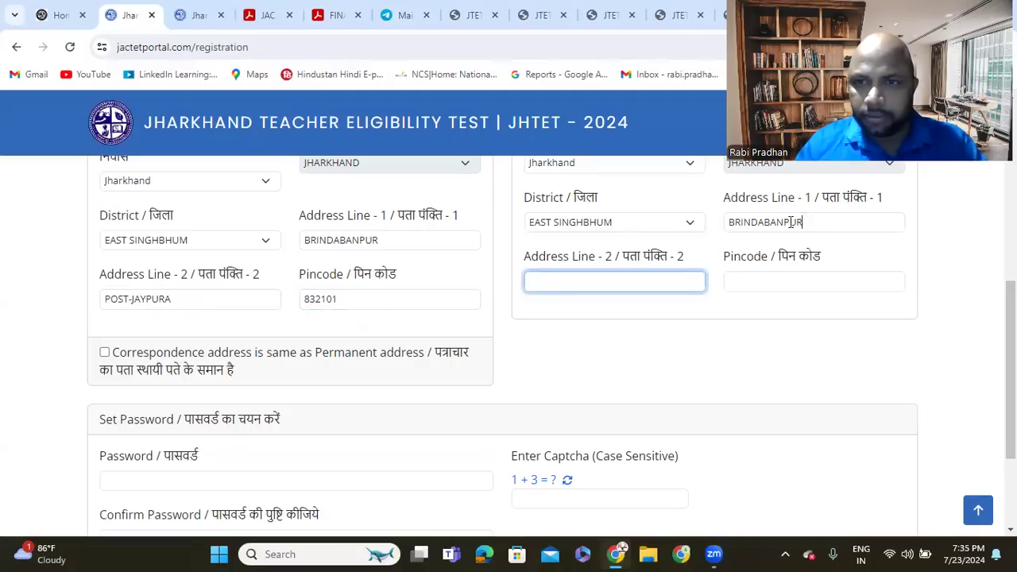
drag(802, 222, 694, 225)
key(ctrl+c)
click(608, 314)
click(587, 284)
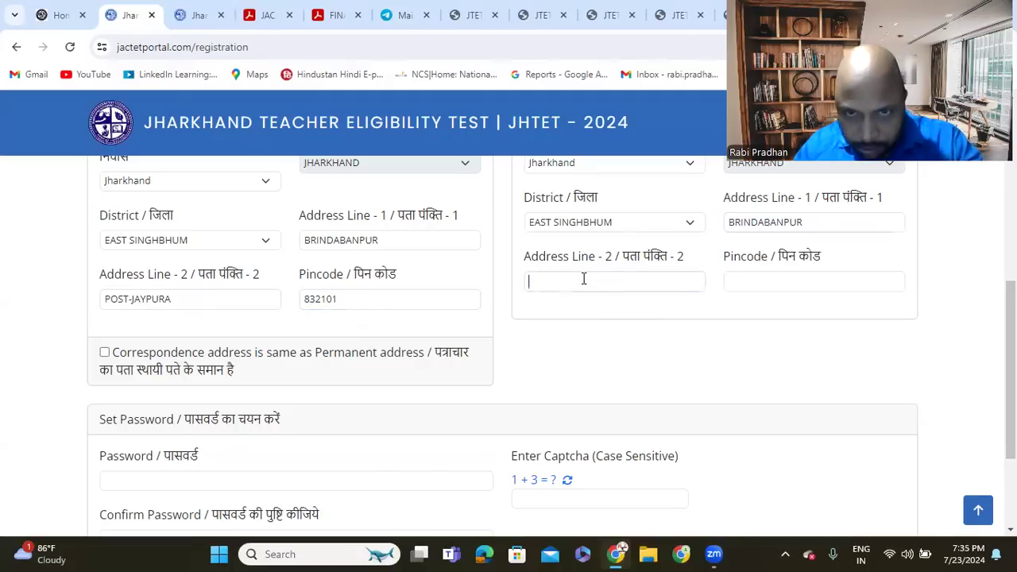
key(ctrl+v)
click(753, 287)
text(832101)
scroll(294, 359, down, 1)
click(104, 278)
scroll(367, 347, down, 1)
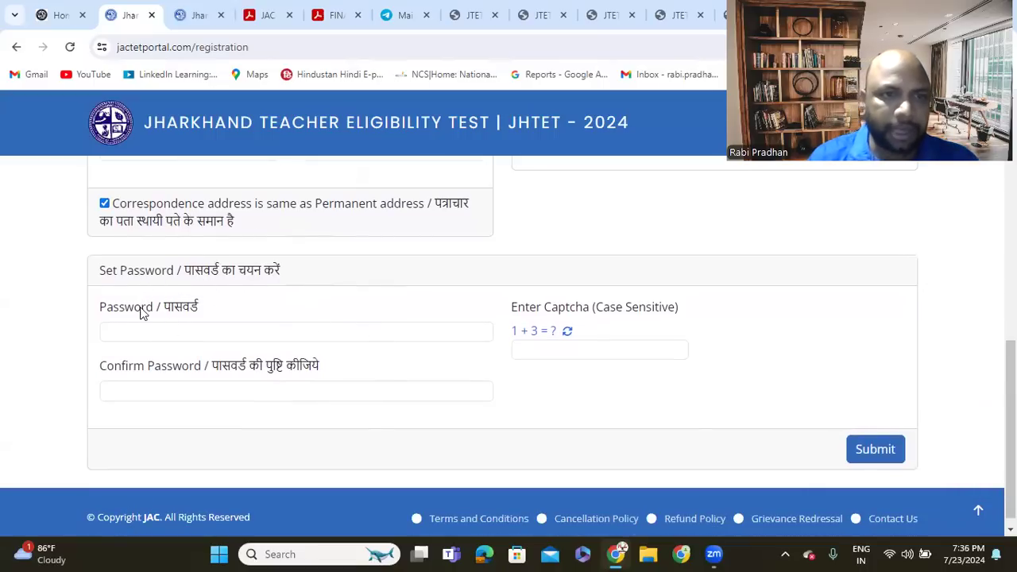
Enter an account password several times and paste it into the confirmation field
click(145, 329)
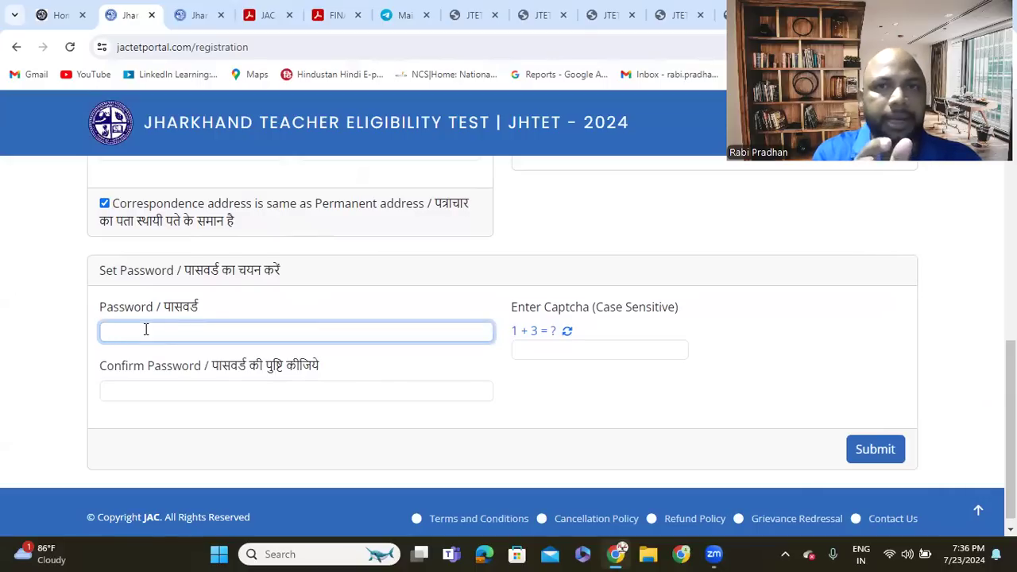
key(ctrl+v)
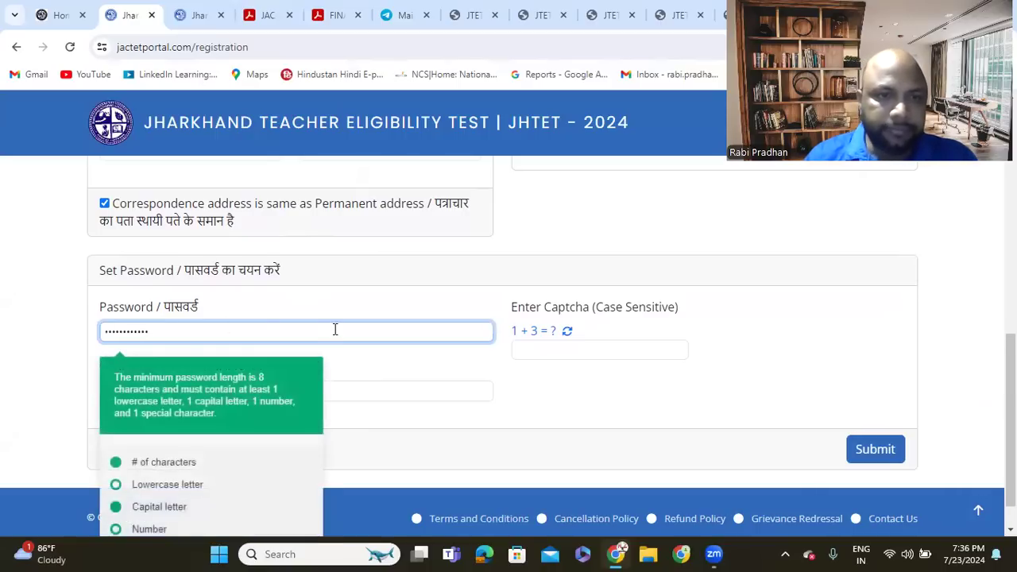
click(425, 393)
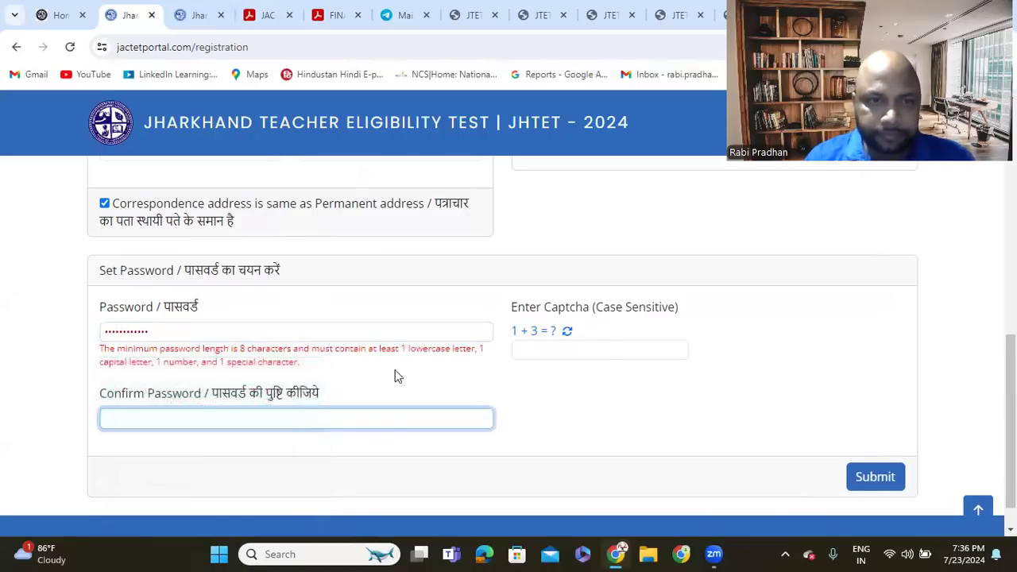
drag(172, 332, 11, 331)
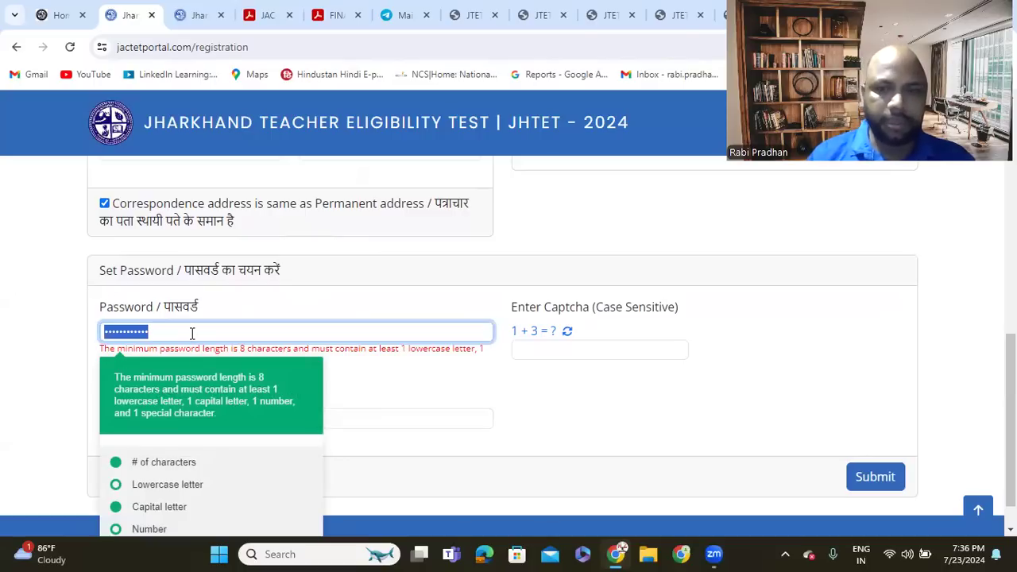
key(BackSpace)
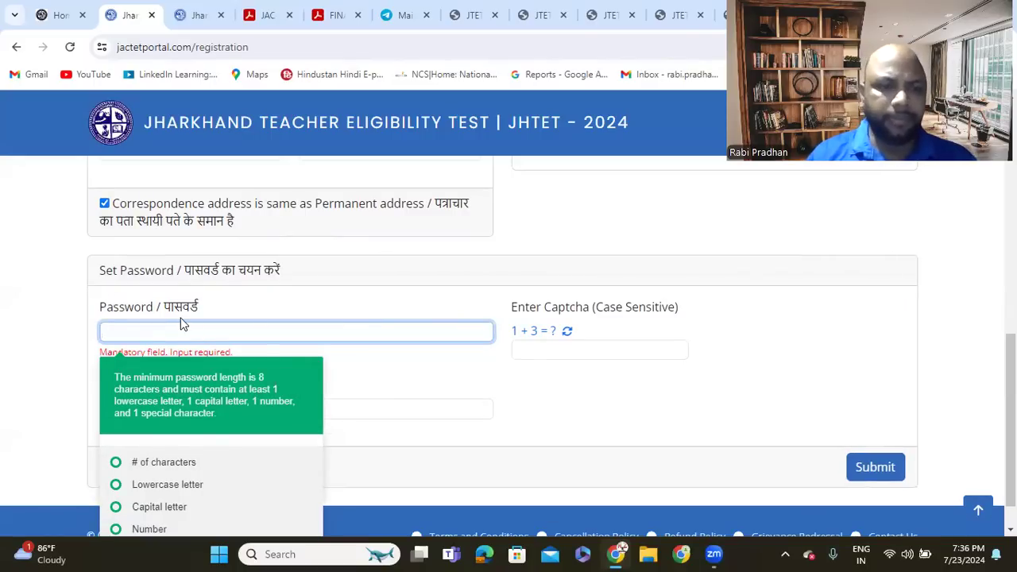
key(ctrl+v)
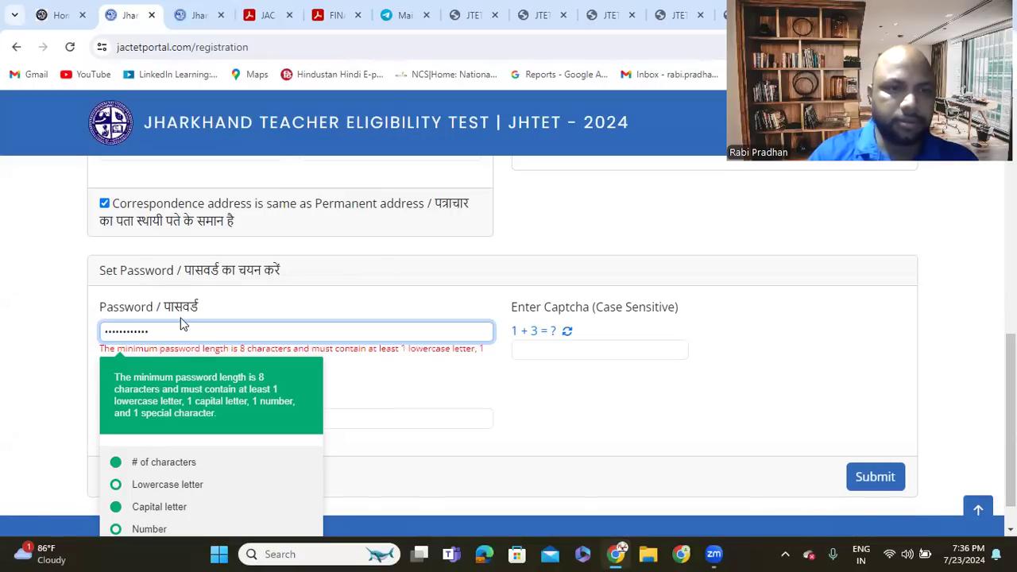
text(•••••)
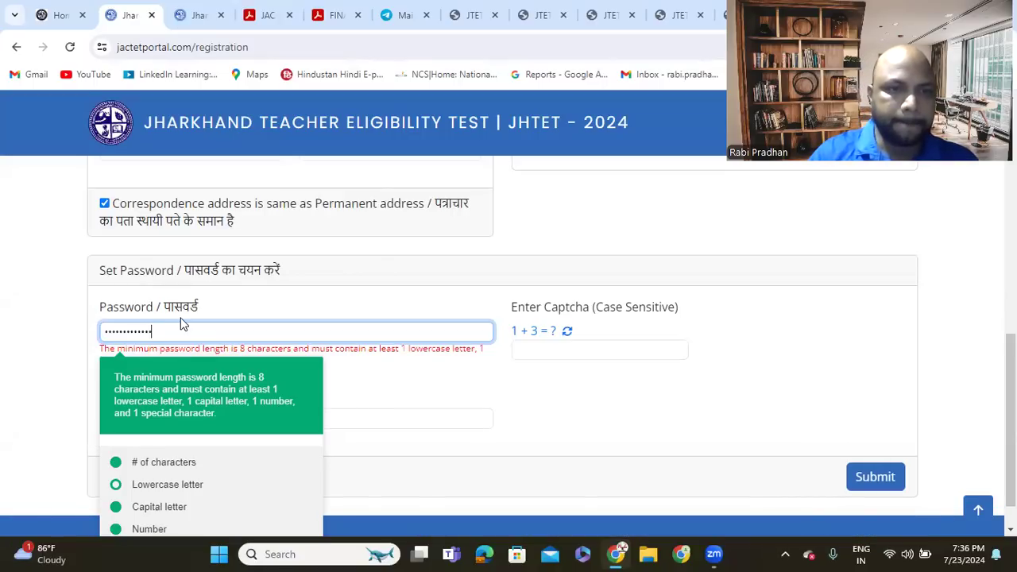
key(BackSpace)
key(BackSpace)
key(BackSpace)
key(BackSpace)
key(BackSpace)
key(BackSpace)
key(BackSpace)
key(BackSpace)
key(BackSpace)
key(BackSpace)
key(BackSpace)
key(BackSpace)
key(BackSpace)
key(BackSpace)
key(BackSpace)
key(BackSpace)
key(BackSpace)
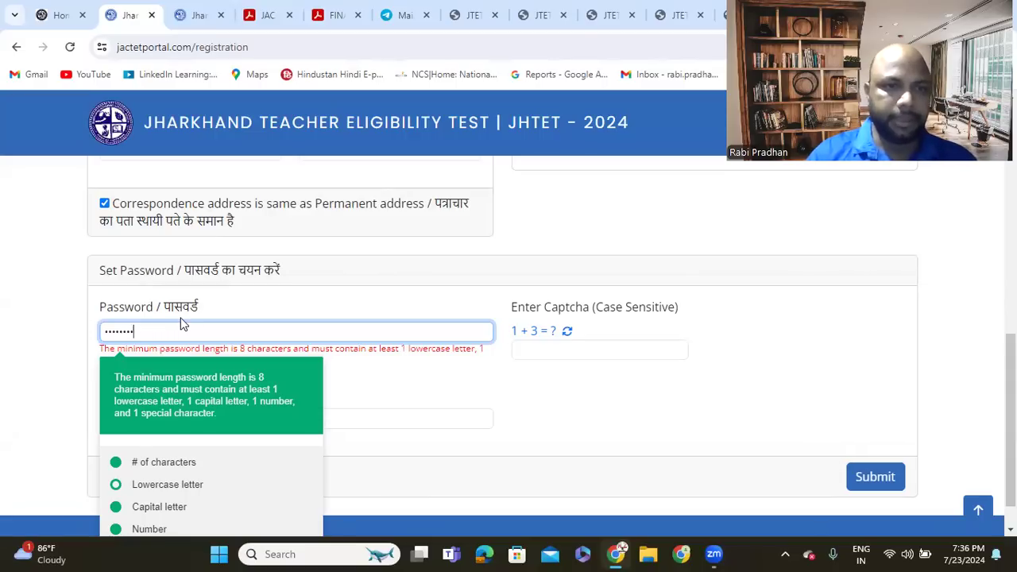
text(•)
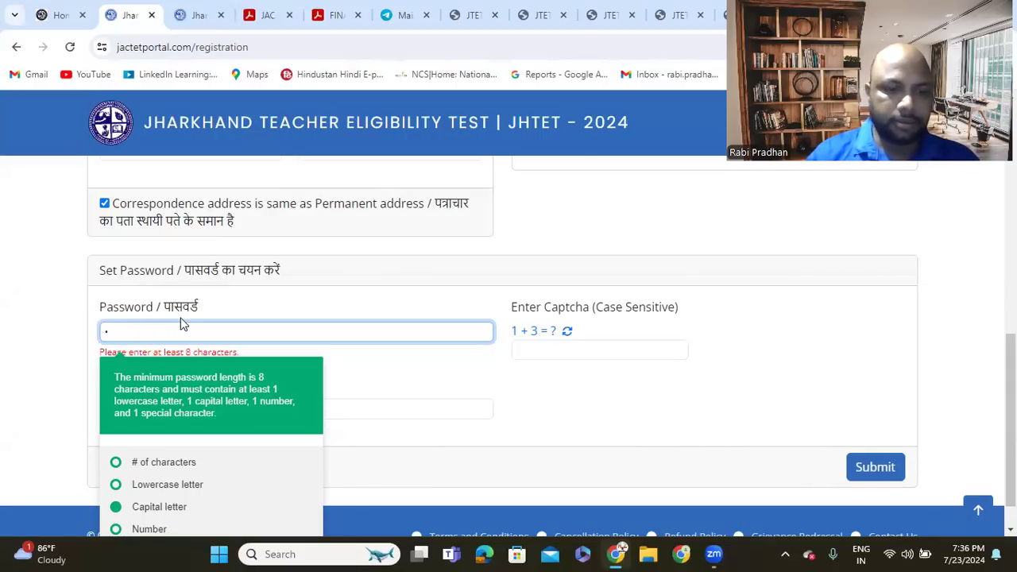
text(•••••)
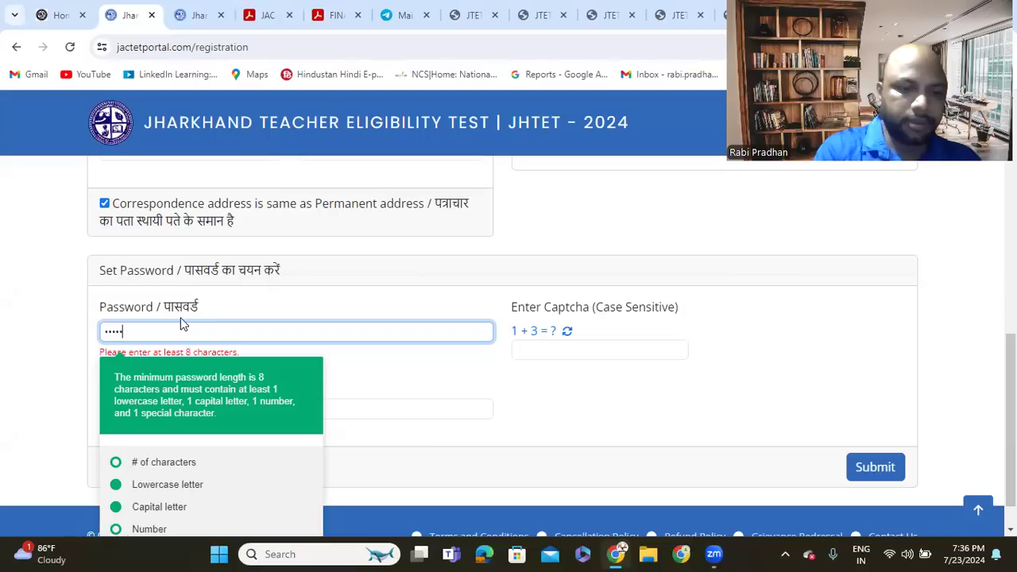
text(•••)
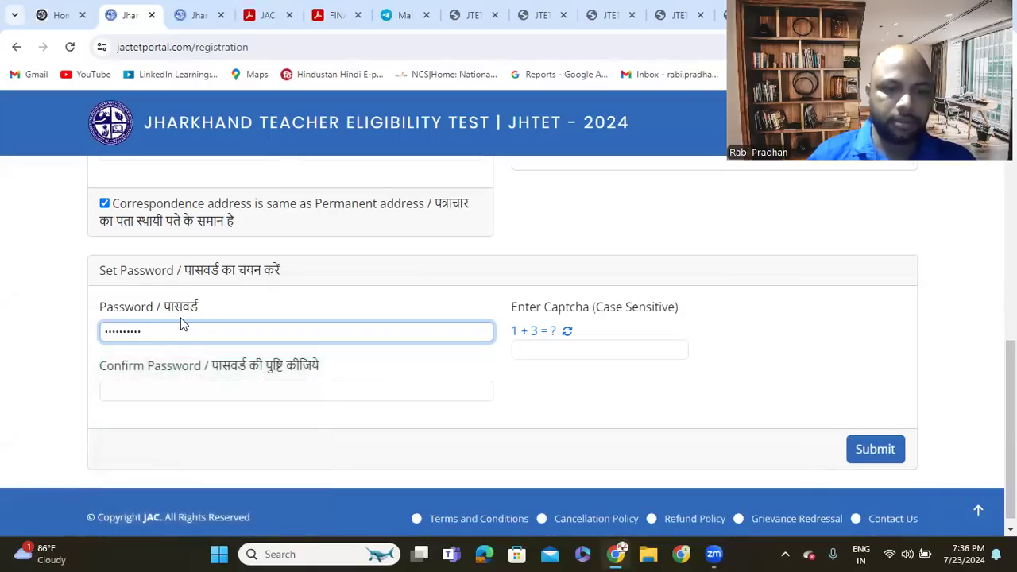
key(ctrl+a)
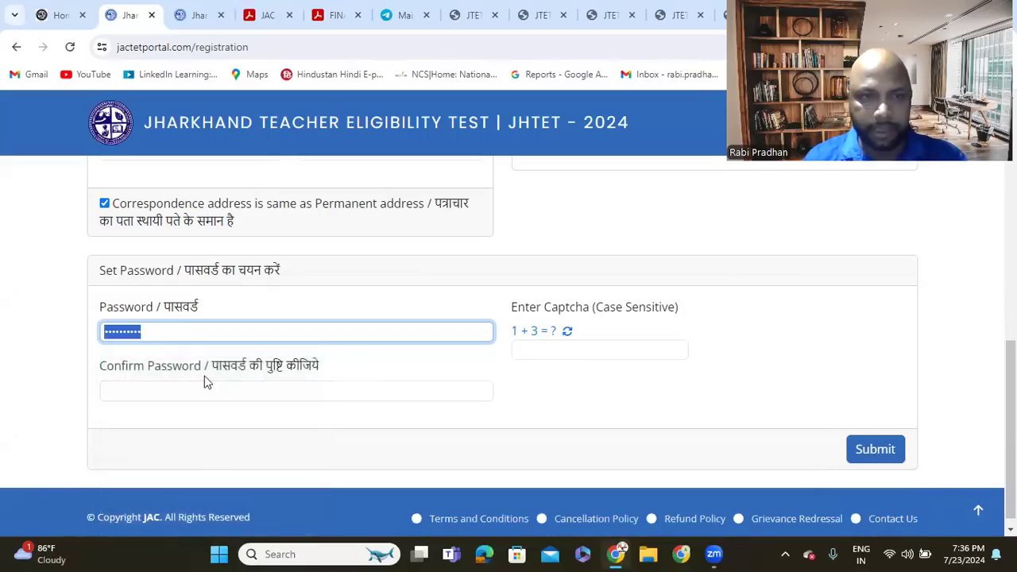
click(174, 390)
key(ctrl+v)
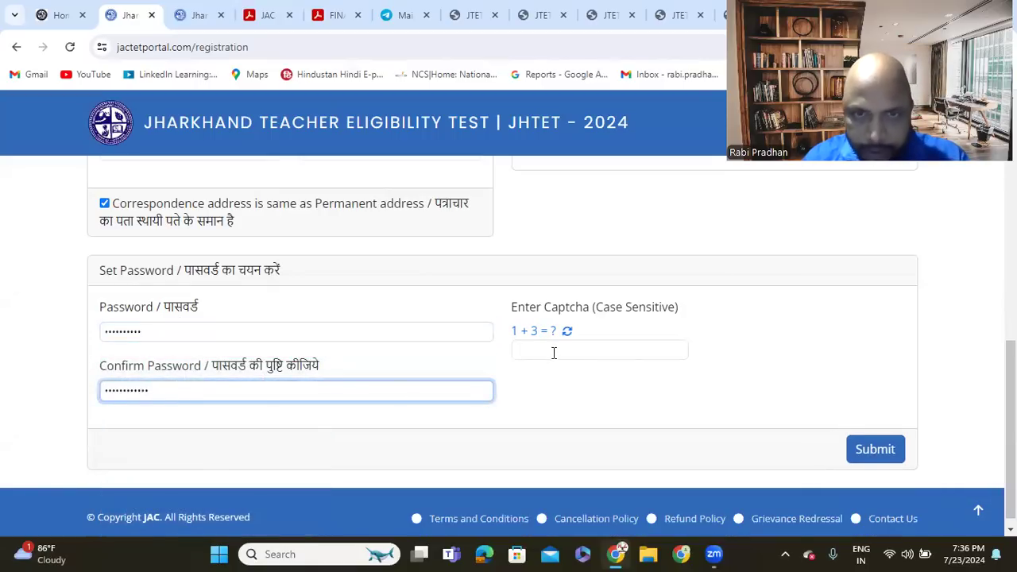
Answer the captcha with 4, then clear both mismatched password fields
click(554, 352)
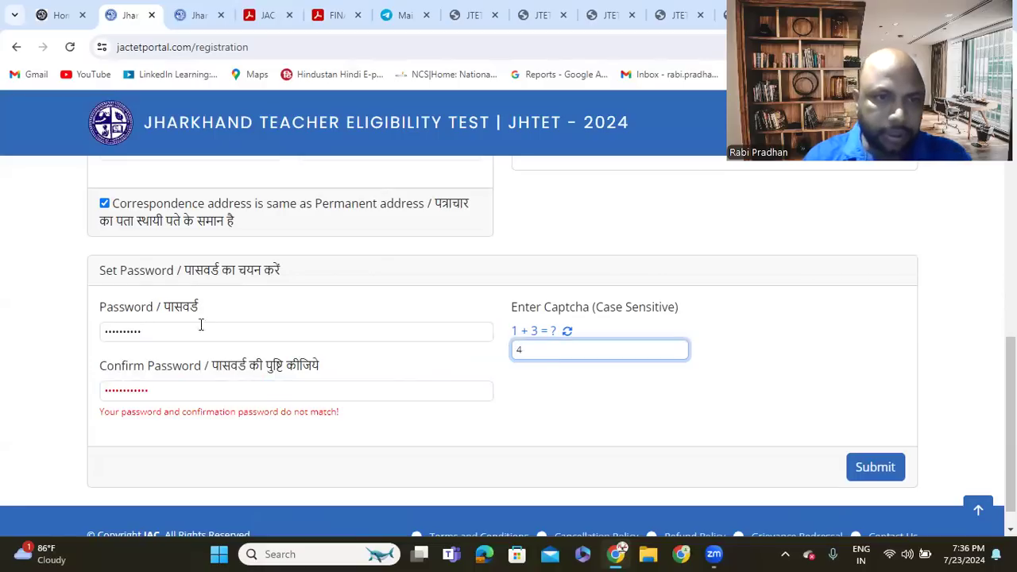
drag(178, 332, 2, 319)
drag(168, 394, 2, 350)
key(ctrl+v)
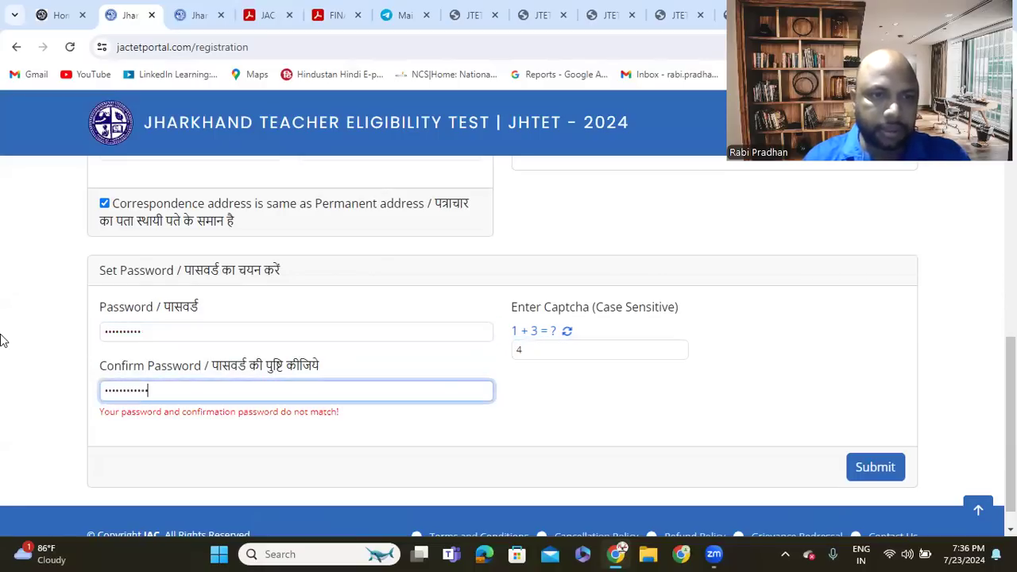
key(BackSpace)
key(BackSpace)
key(BackSpace)
key(BackSpace)
key(BackSpace)
key(BackSpace)
key(BackSpace)
key(BackSpace)
text(a••••••)
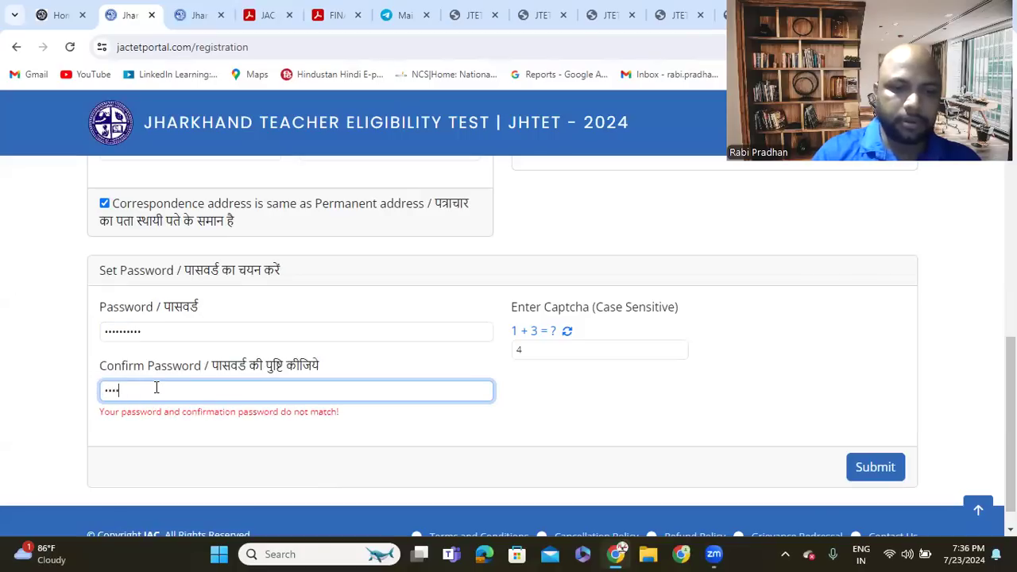
text(••)
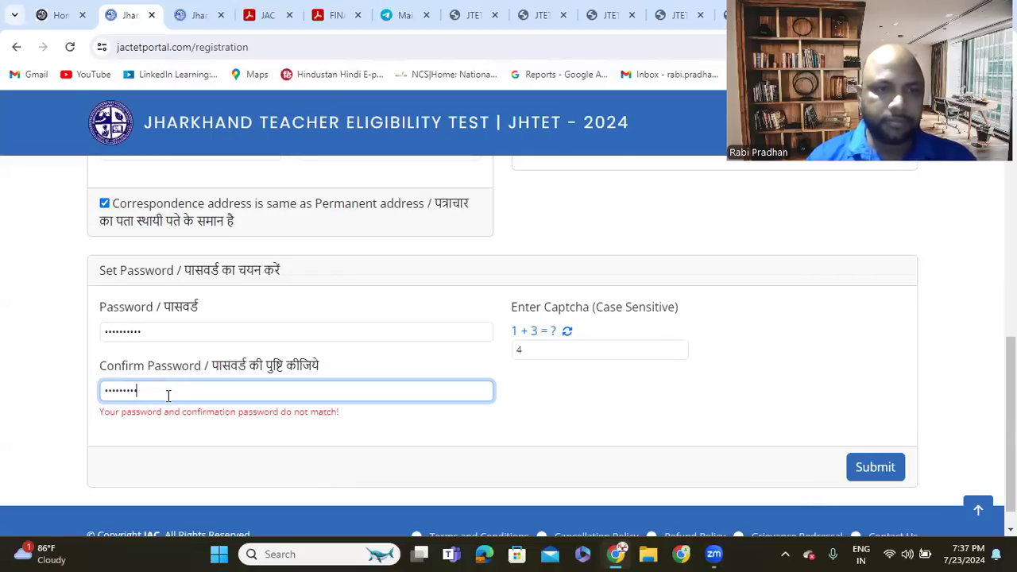
key(BackSpace)
key(BackSpace)
key(BackSpace)
key(BackSpace)
key(BackSpace)
key(BackSpace)
key(BackSpace)
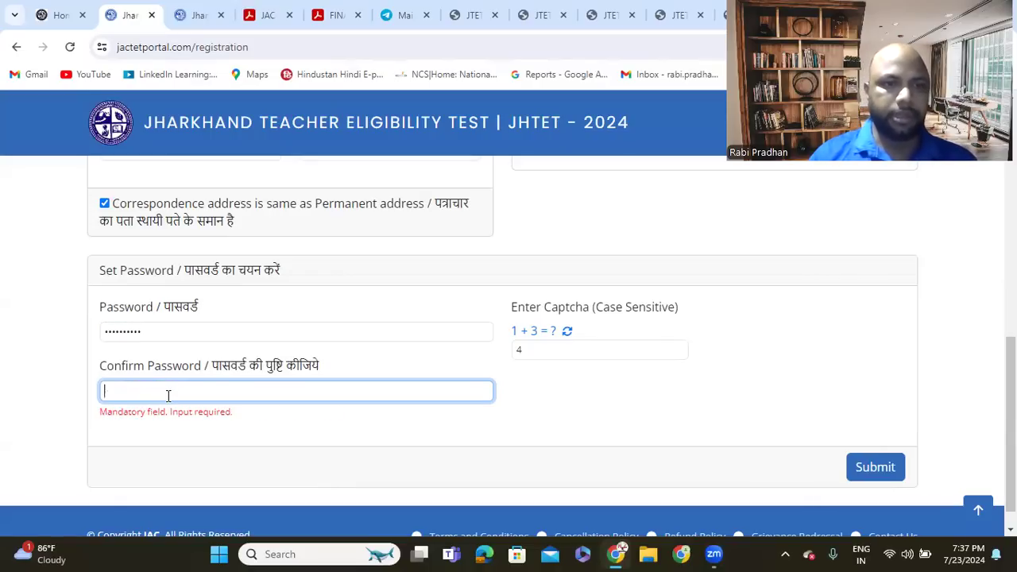
click(166, 328)
key(BackSpace)
key(BackSpace)
key(BackSpace)
key(BackSpace)
key(BackSpace)
key(BackSpace)
key(BackSpace)
key(BackSpace)
click(167, 328)
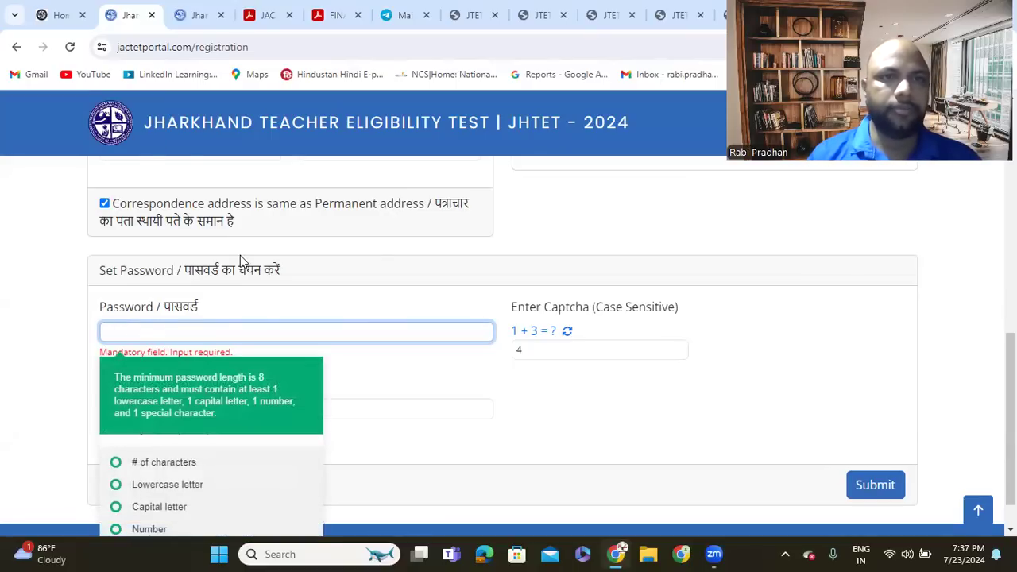
Draft the chosen password in the Telegram message box and select it for copying
click(388, 16)
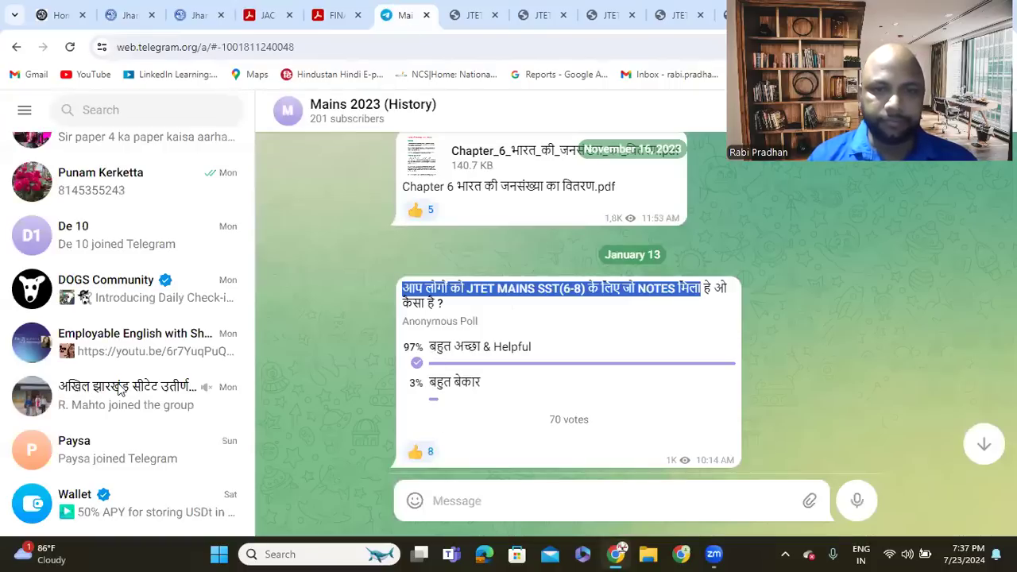
click(469, 503)
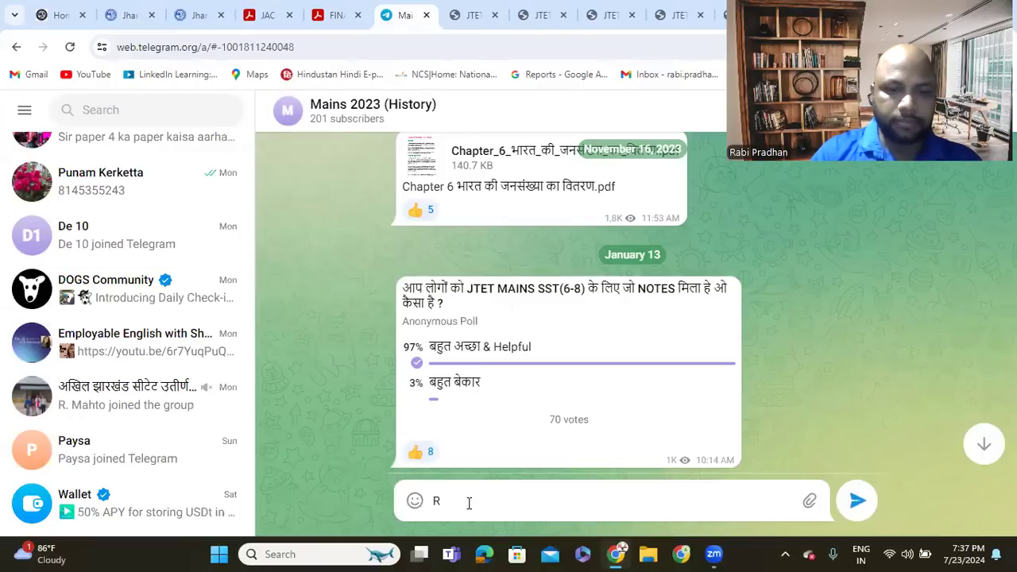
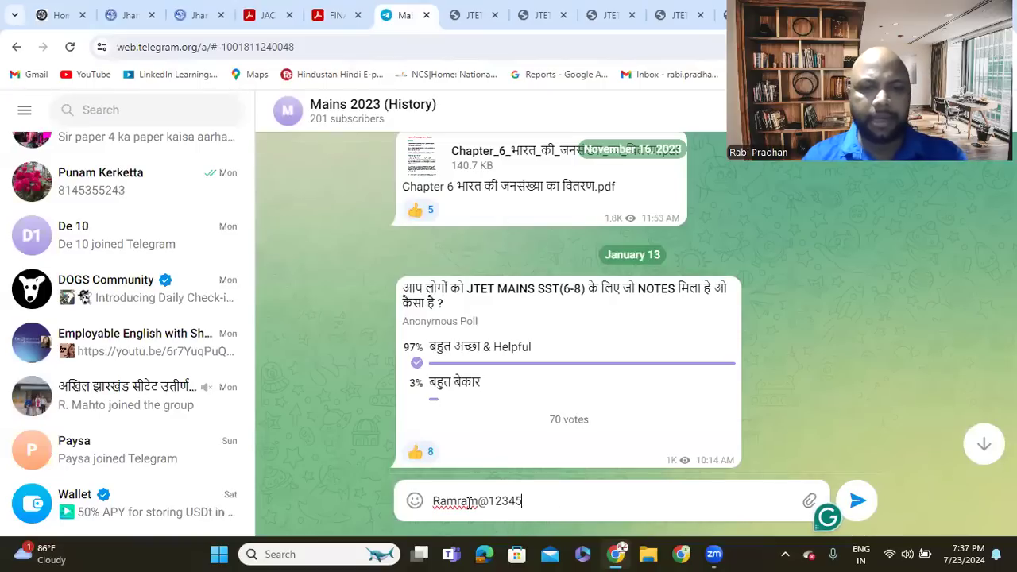
key(ctrl+a)
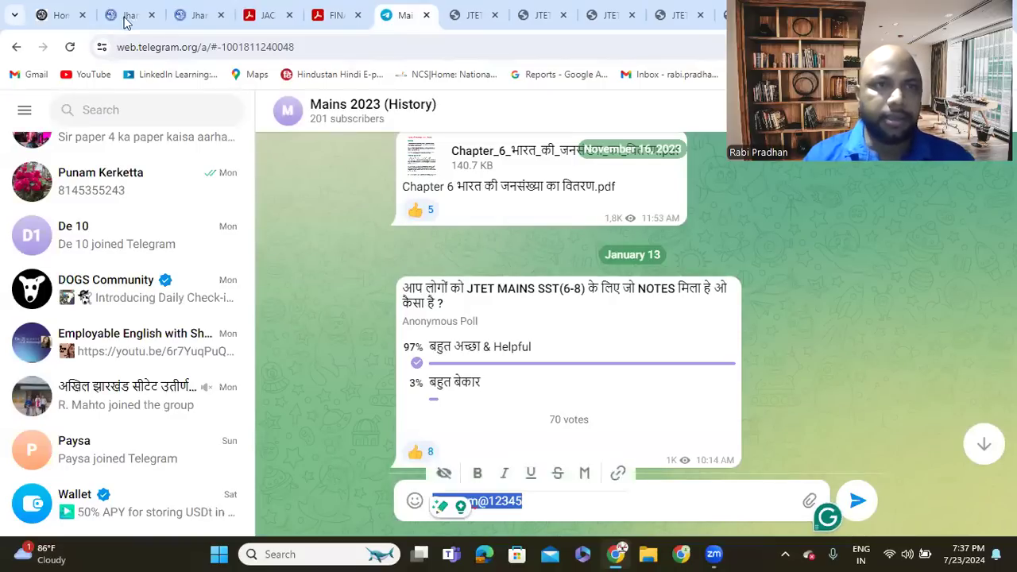
Paste the copied password into both the Password and Confirm Password fields
click(124, 16)
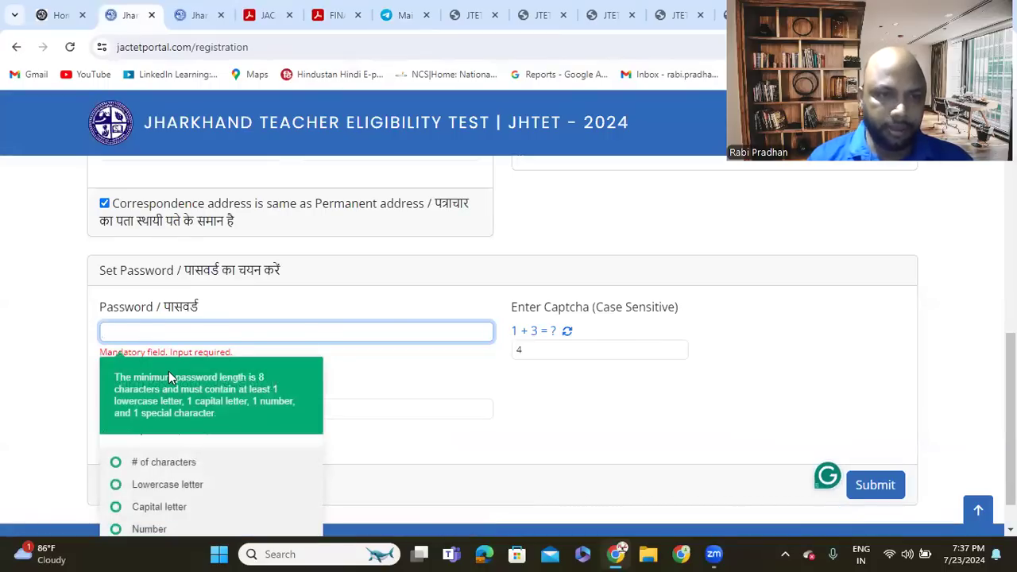
key(ctrl+v)
click(141, 391)
key(ctrl+v)
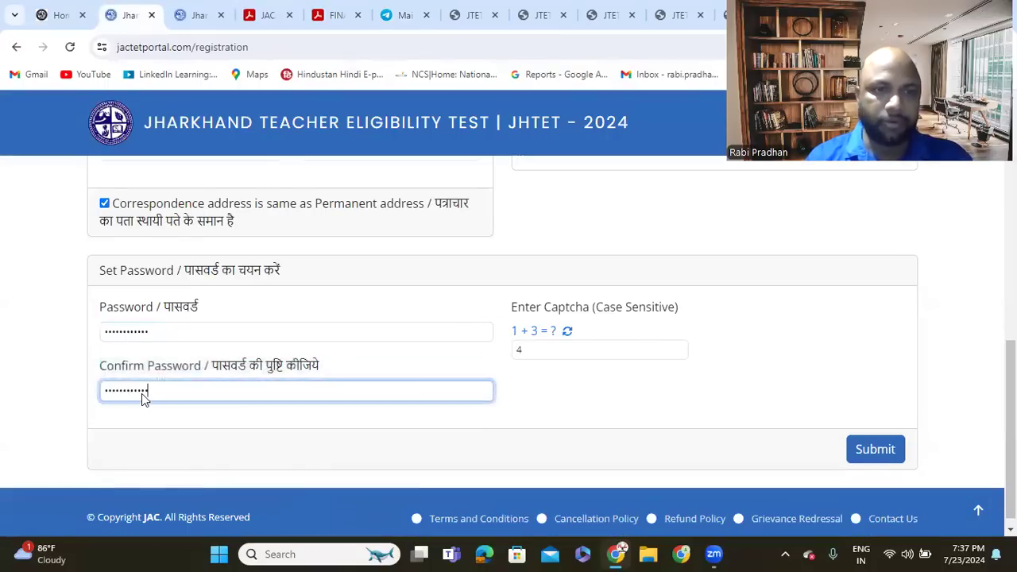
scroll(546, 372, down, 1)
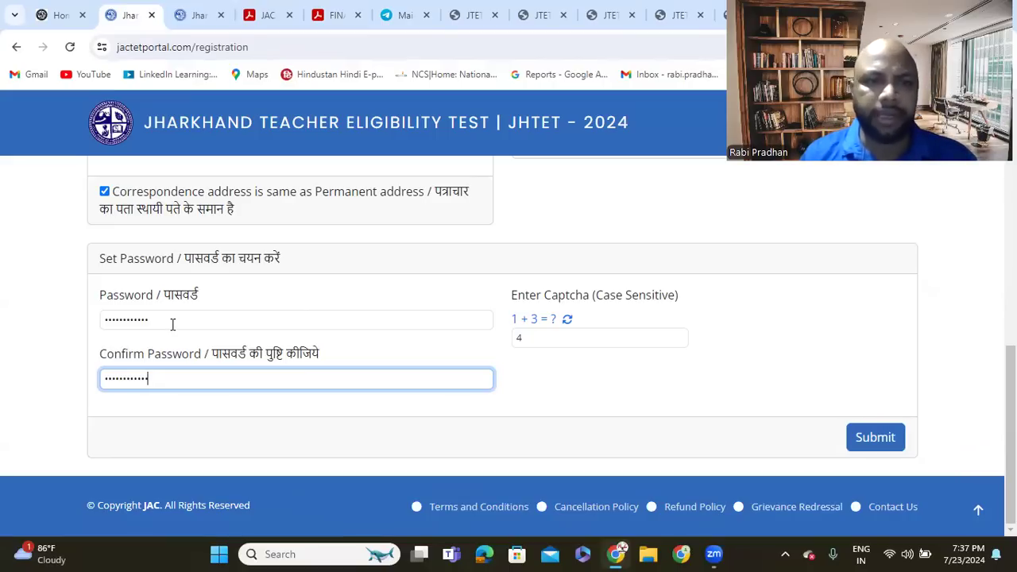
Submit the registration details to open the draft application form
click(866, 442)
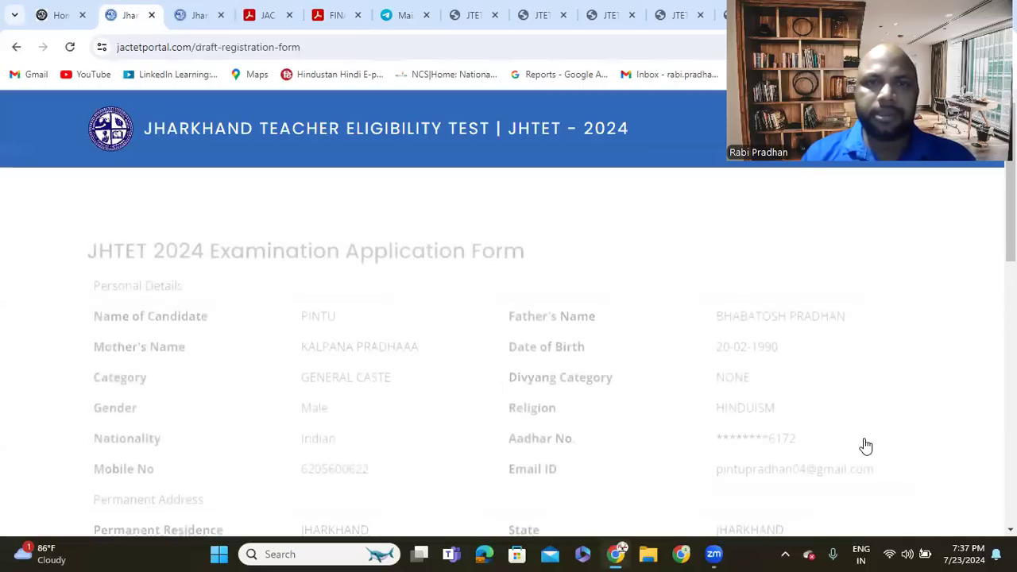
scroll(864, 443, down, 8)
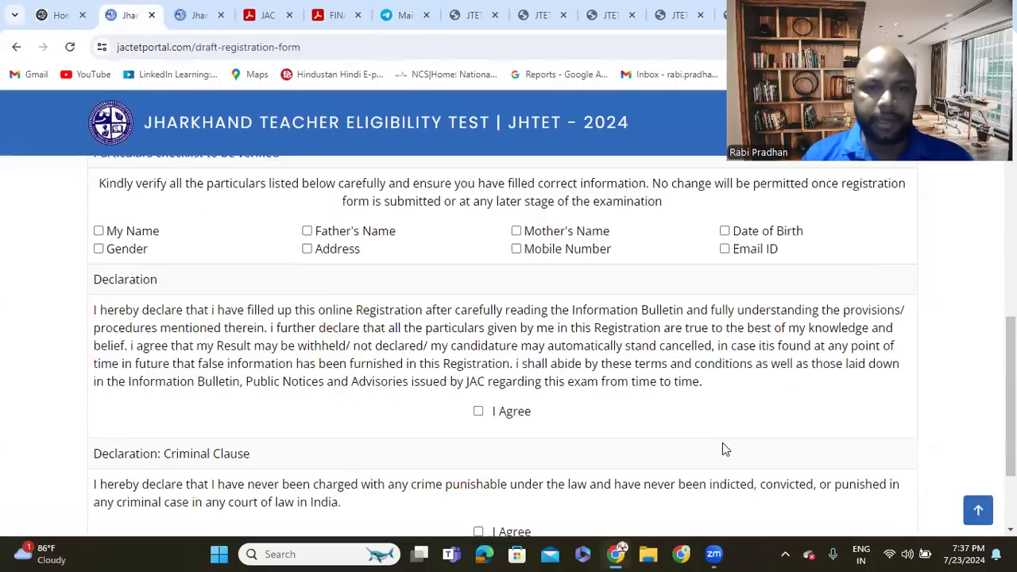
scroll(724, 445, down, 3)
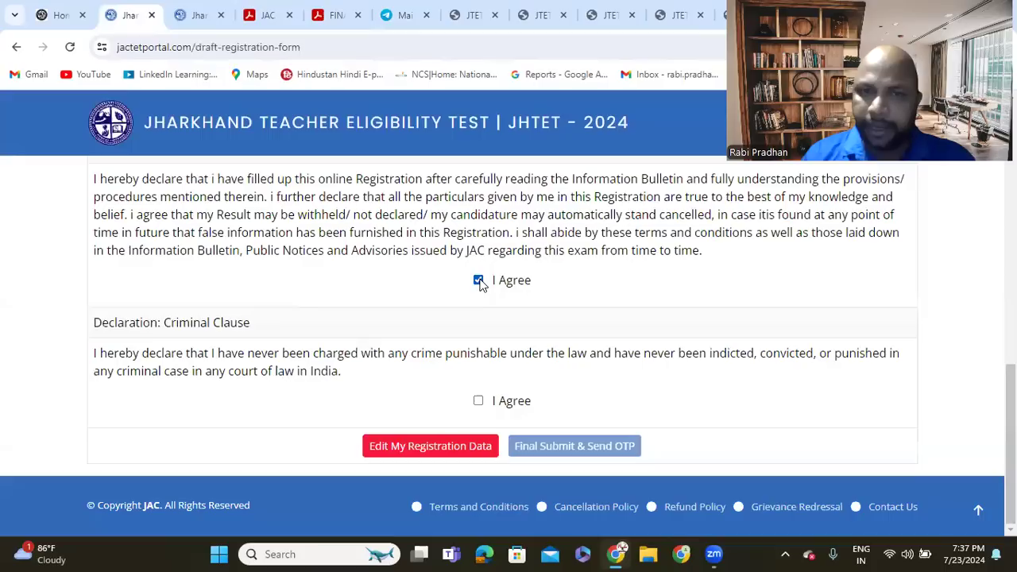
Accept the criminal clause declaration and scroll through the draft form's particulars
click(478, 401)
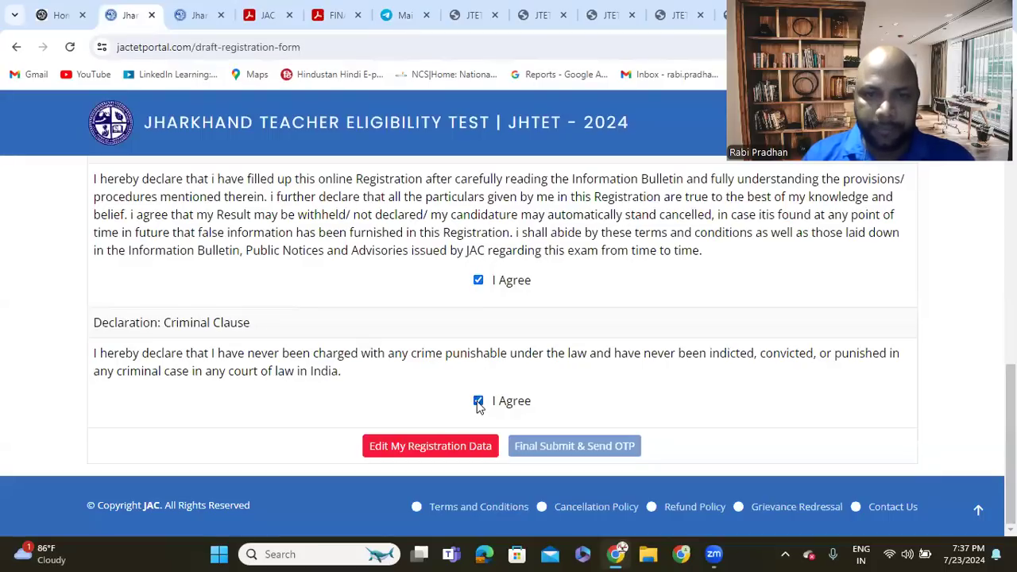
scroll(645, 374, up, 15)
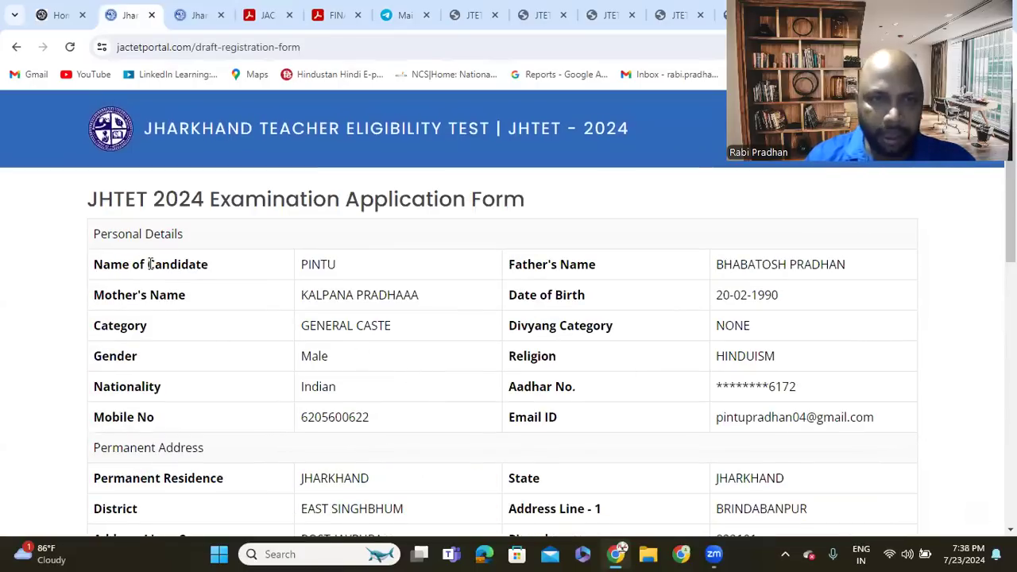
scroll(513, 381, down, 1)
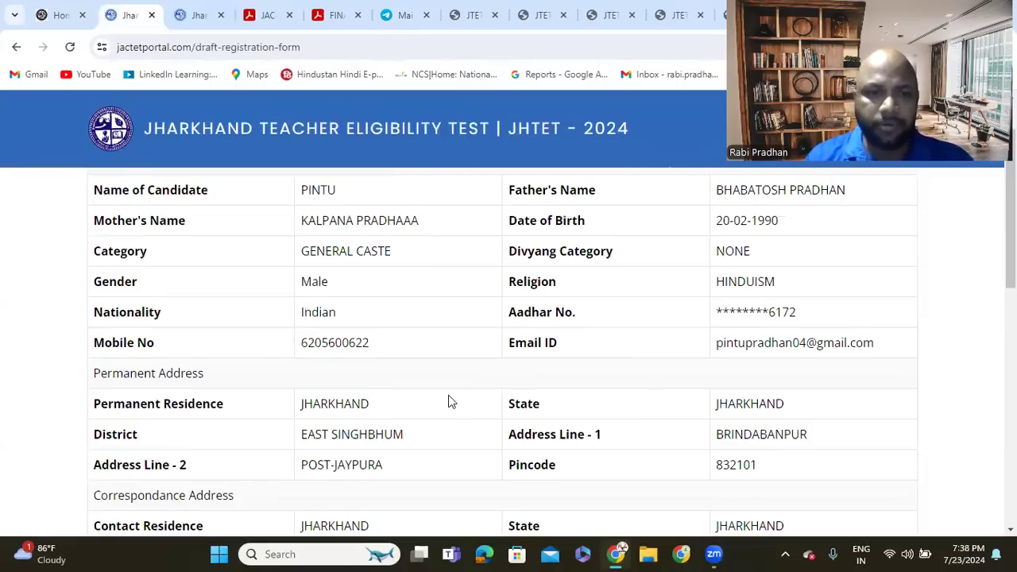
scroll(450, 402, down, 2)
scroll(450, 402, up, 3)
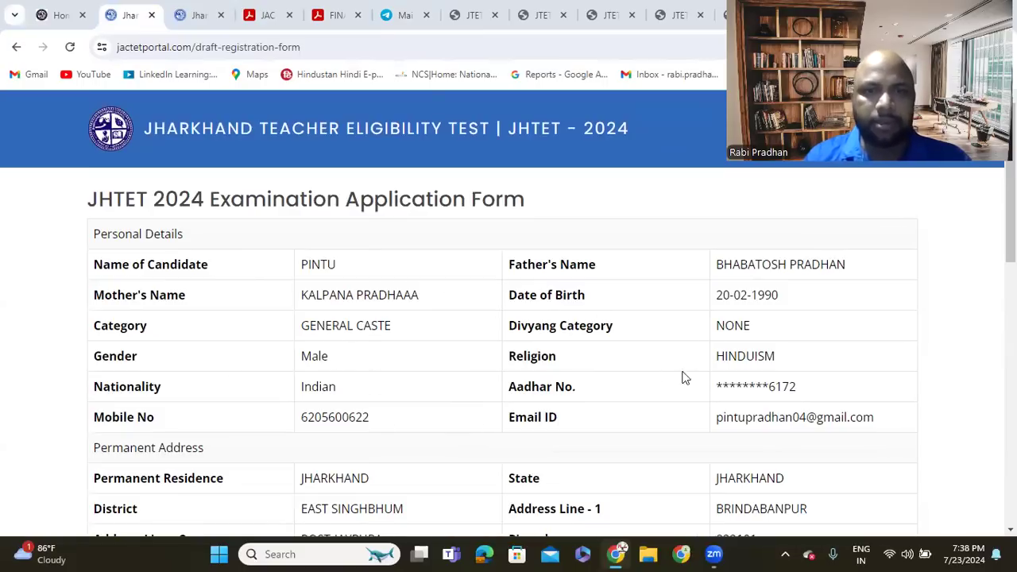
scroll(501, 371, down, 5)
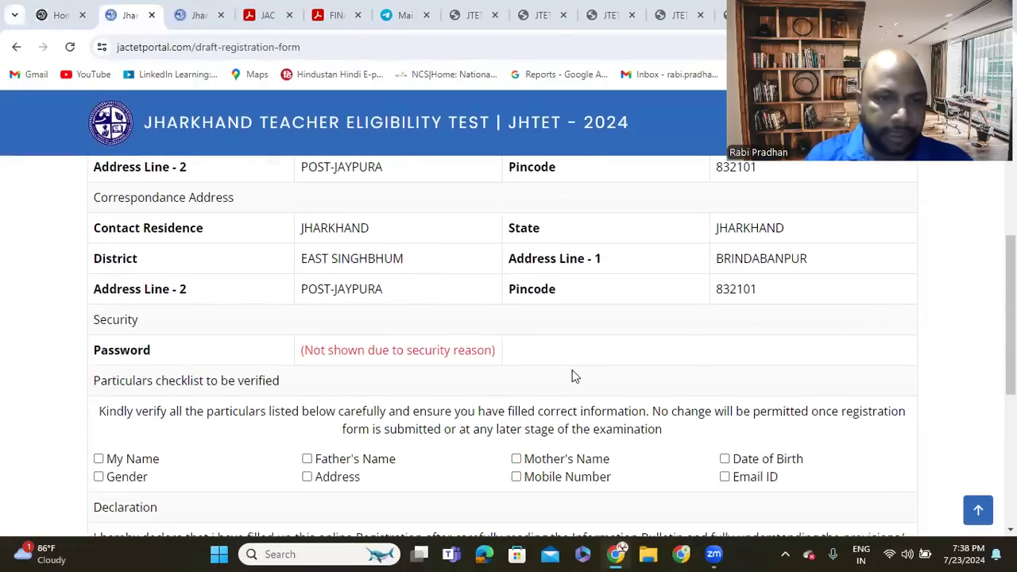
scroll(332, 390, down, 1)
Tick Name, Father's and Mother's Name, Date of Birth, Gender, Address, Mobile and Email as verified
click(99, 386)
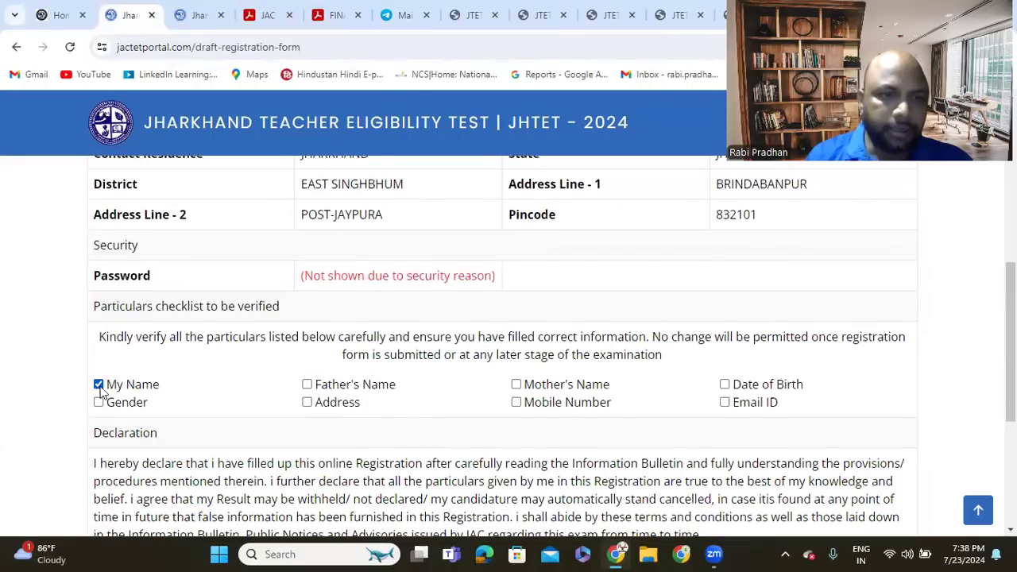
click(308, 385)
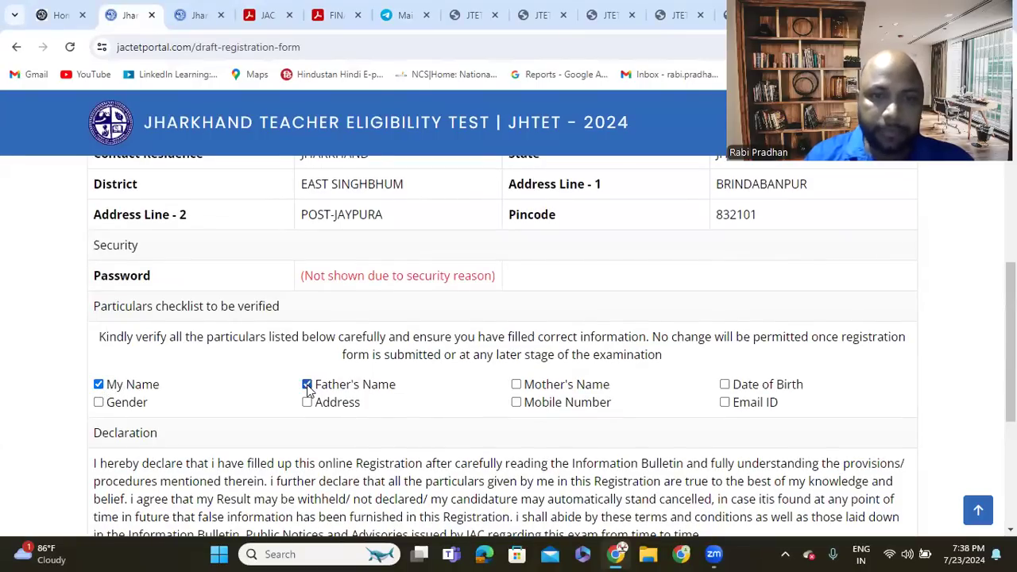
click(518, 386)
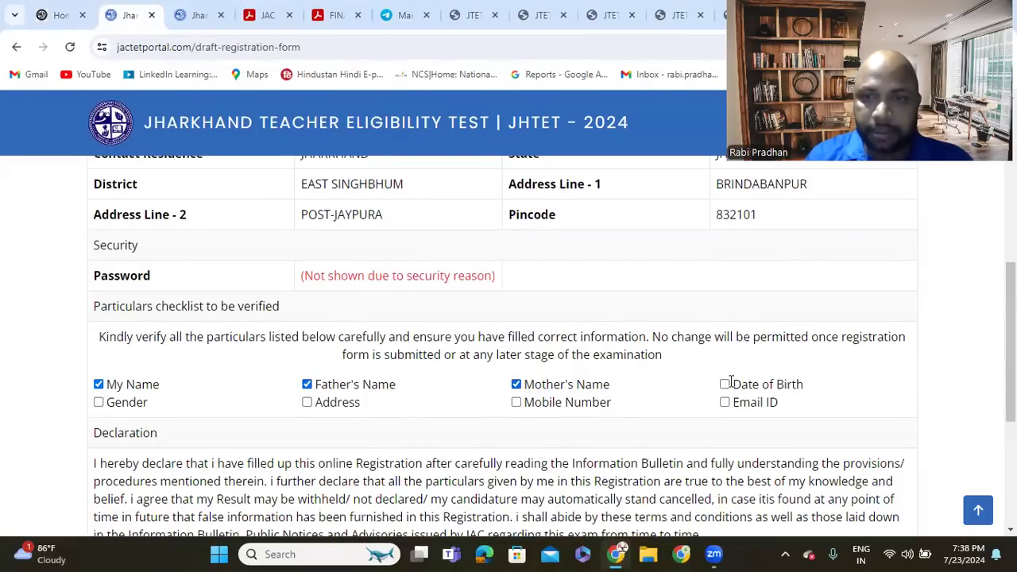
click(725, 386)
click(100, 403)
click(308, 403)
click(517, 403)
click(725, 403)
scroll(642, 398, down, 3)
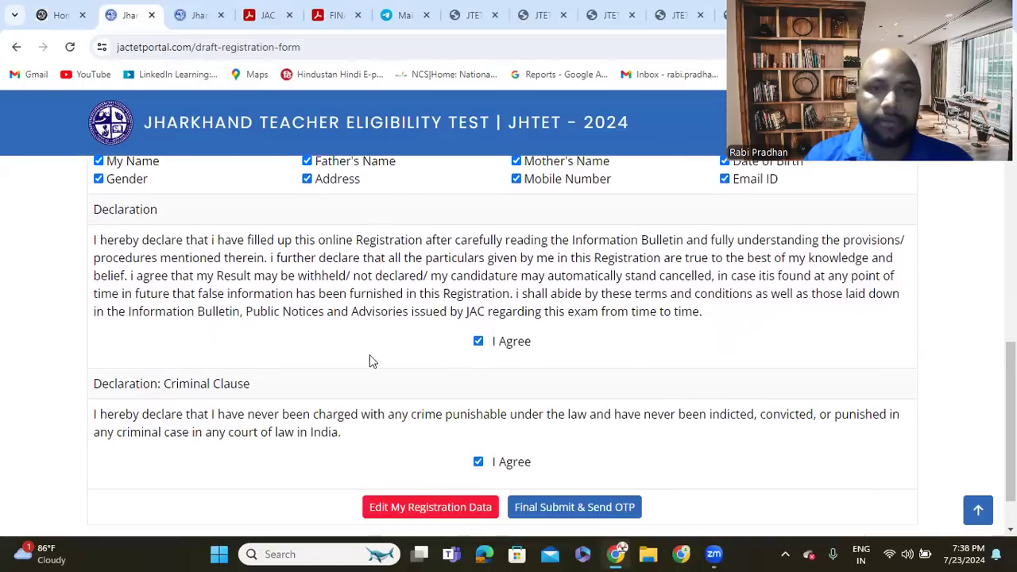
scroll(743, 413, up, 2)
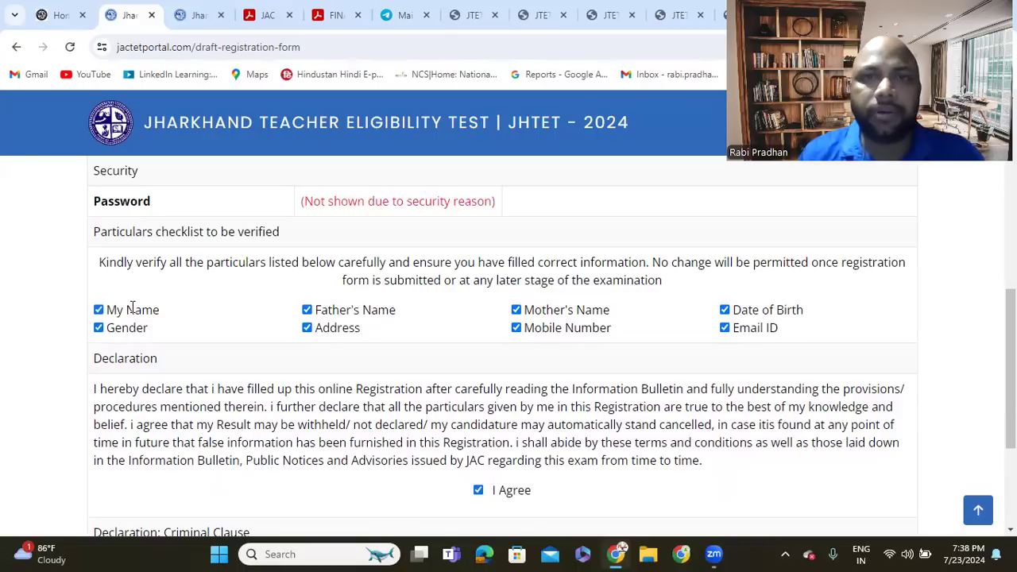
scroll(624, 480, down, 2)
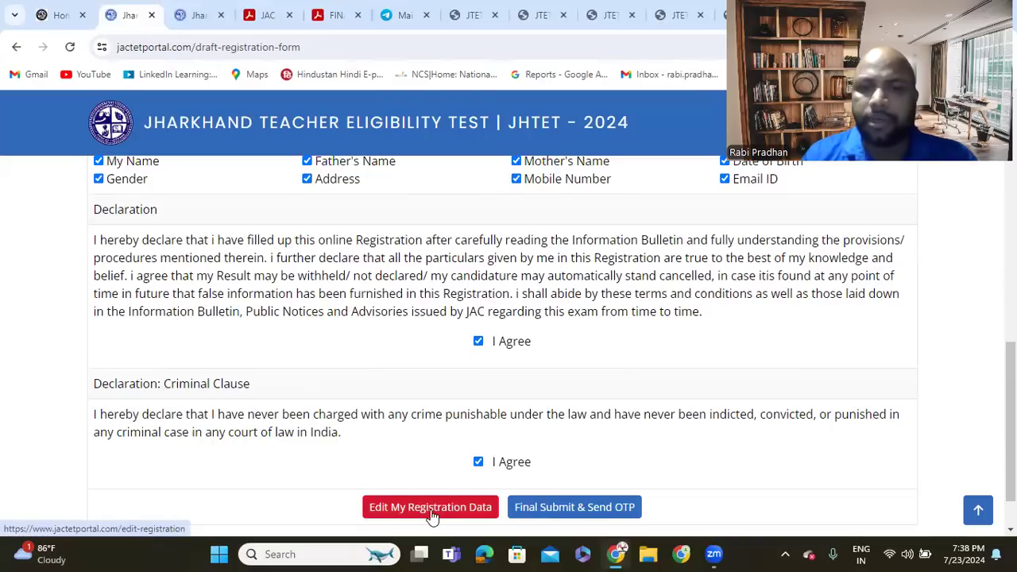
Final-submit and lock the registration with the OTP, then select the registration number
click(555, 508)
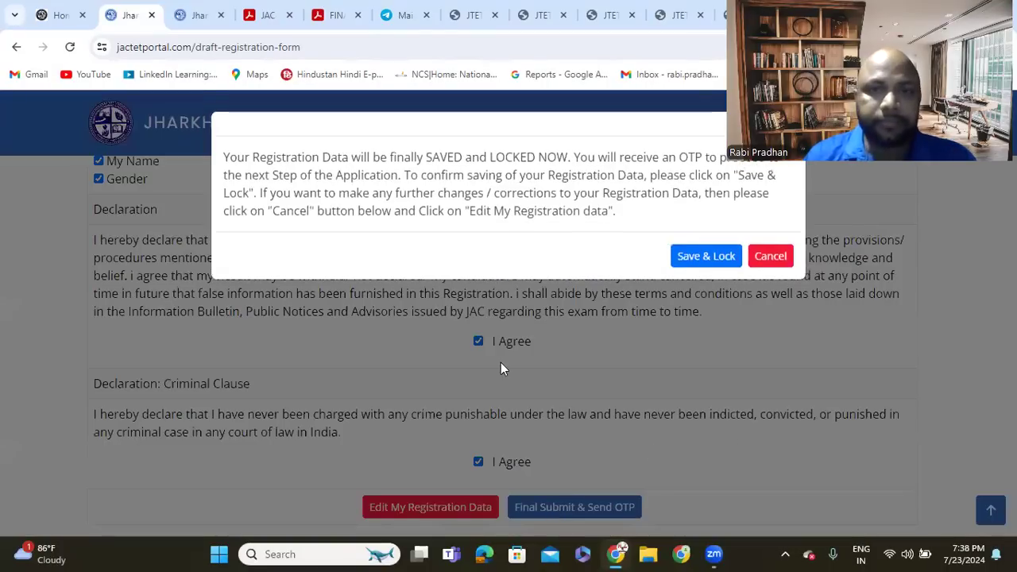
click(699, 255)
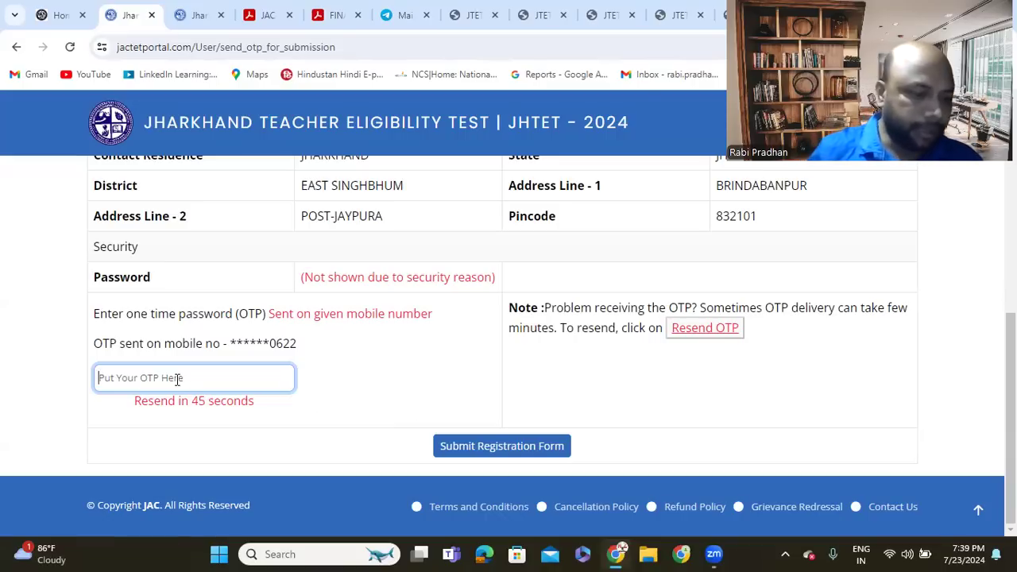
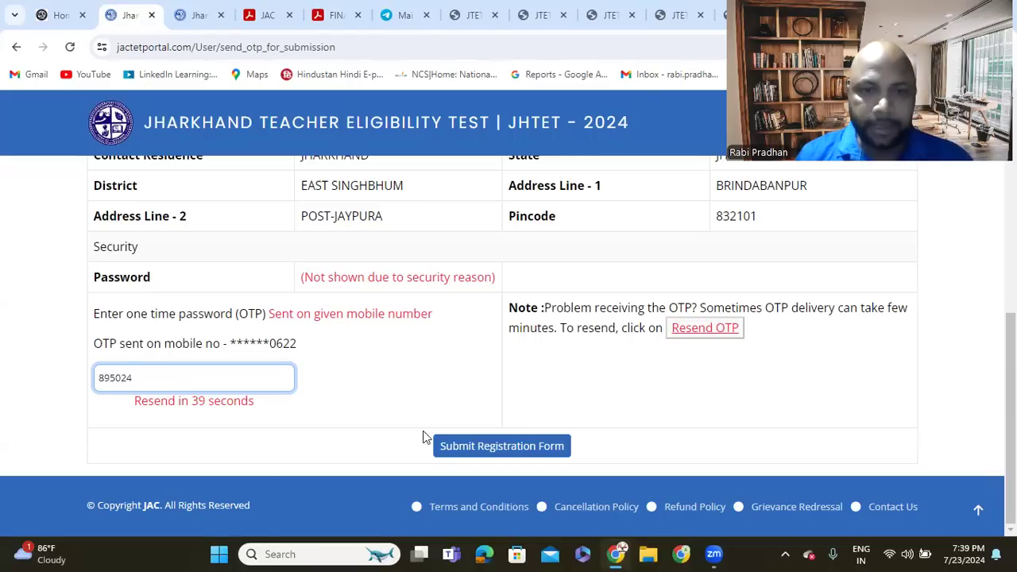
click(474, 450)
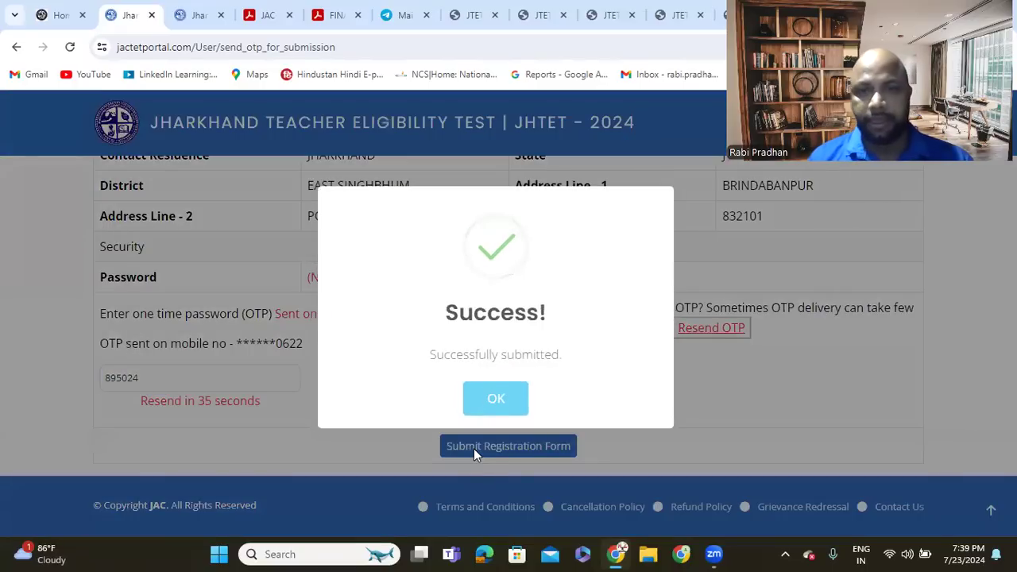
click(492, 401)
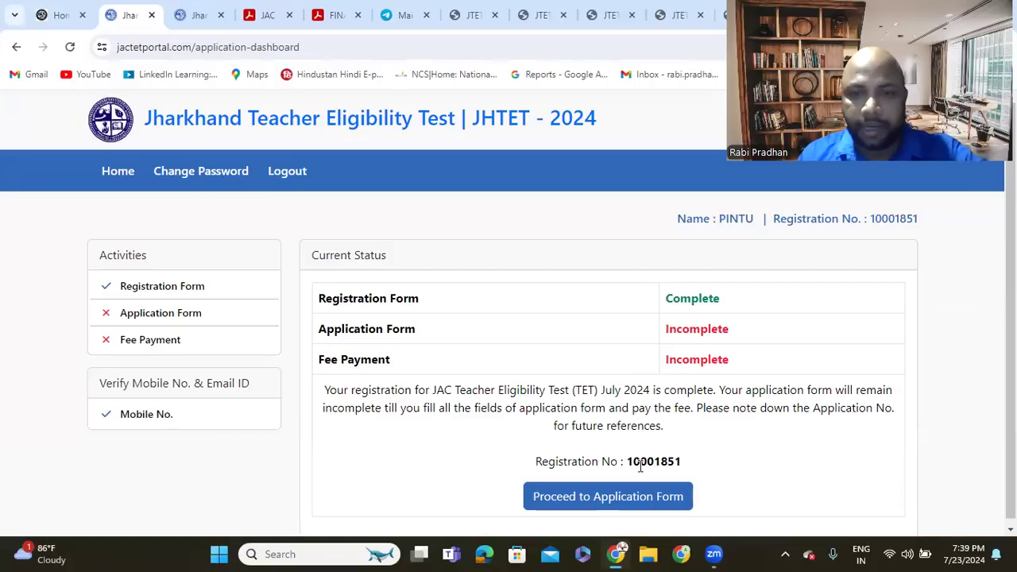
drag(628, 464, 671, 463)
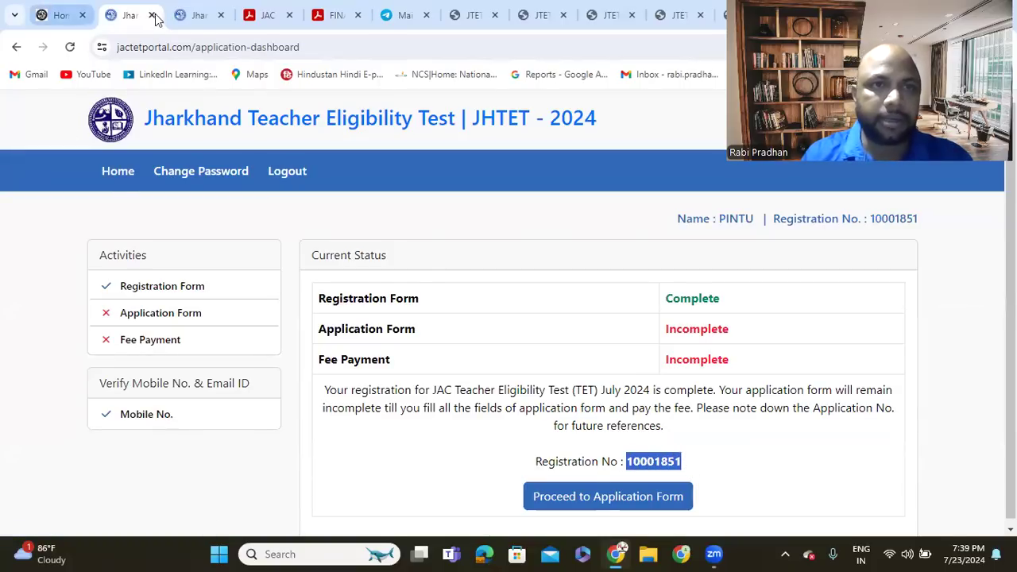
In Telegram, replace the drafted password with the pasted registration number, then return to JAC home
click(391, 17)
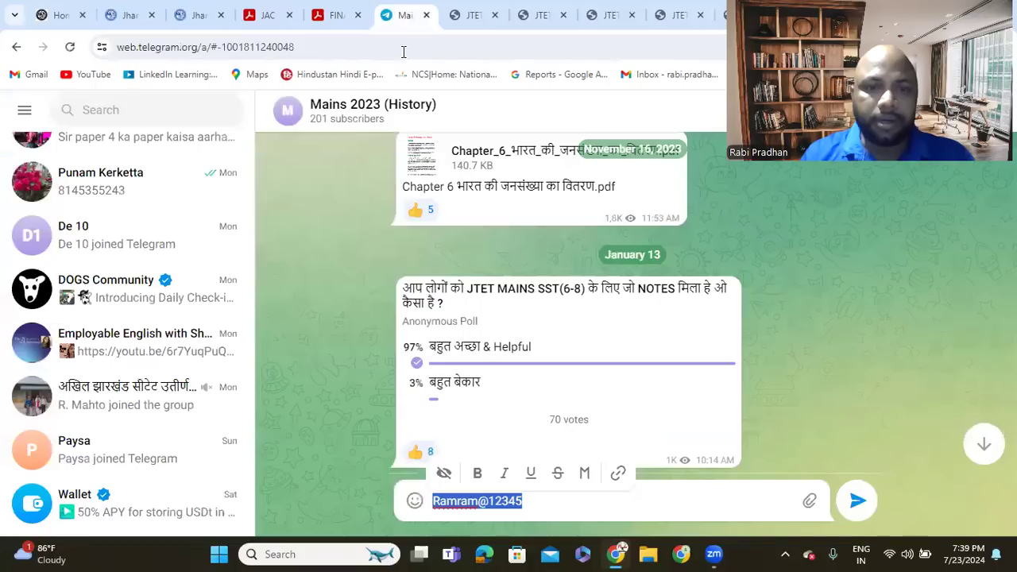
key(BackSpace)
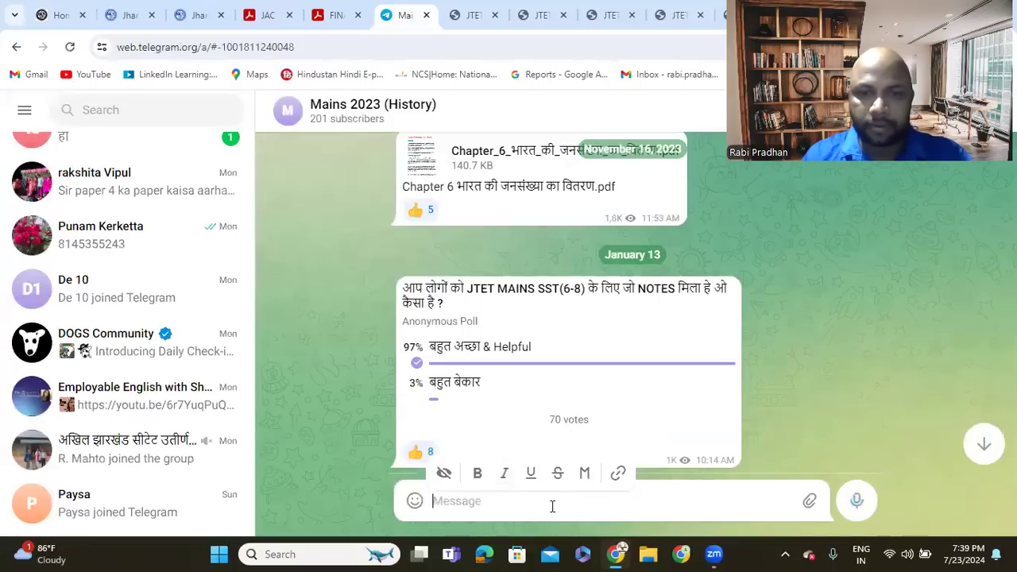
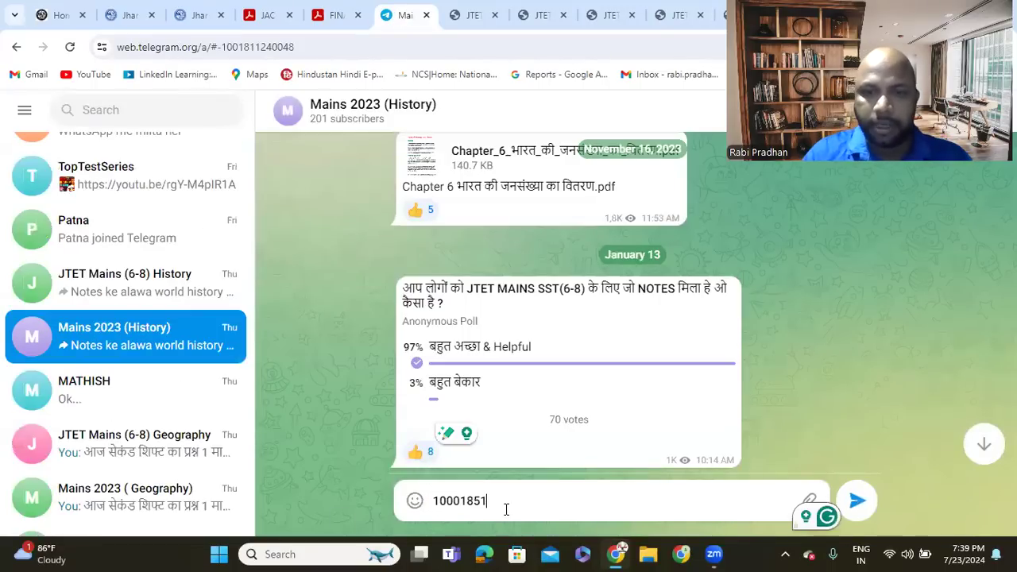
click(65, 16)
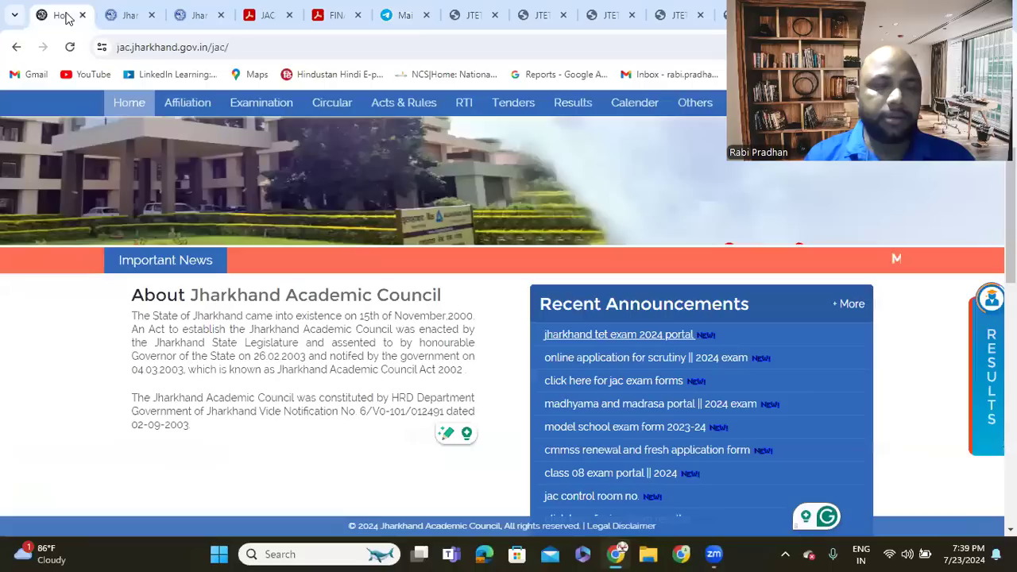
From the JHTET dashboard, proceed to the application form and open the Language - 1 choices
click(199, 16)
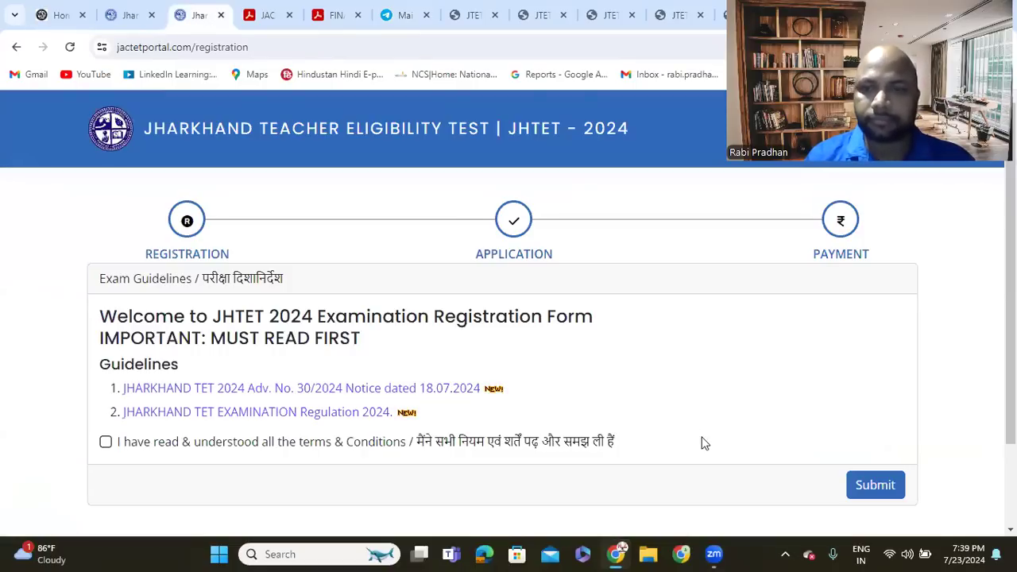
scroll(443, 371, down, 2)
click(130, 15)
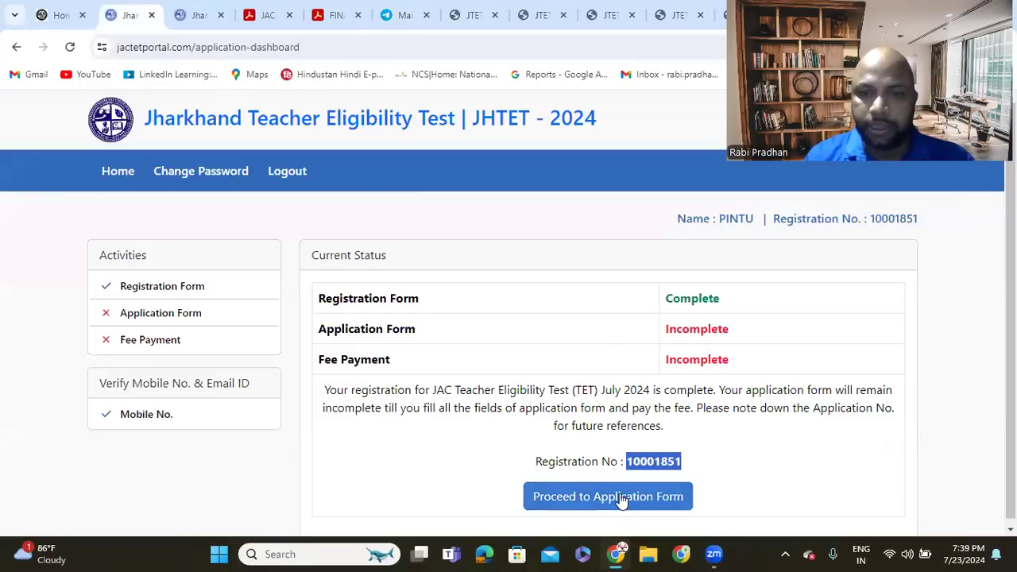
click(562, 497)
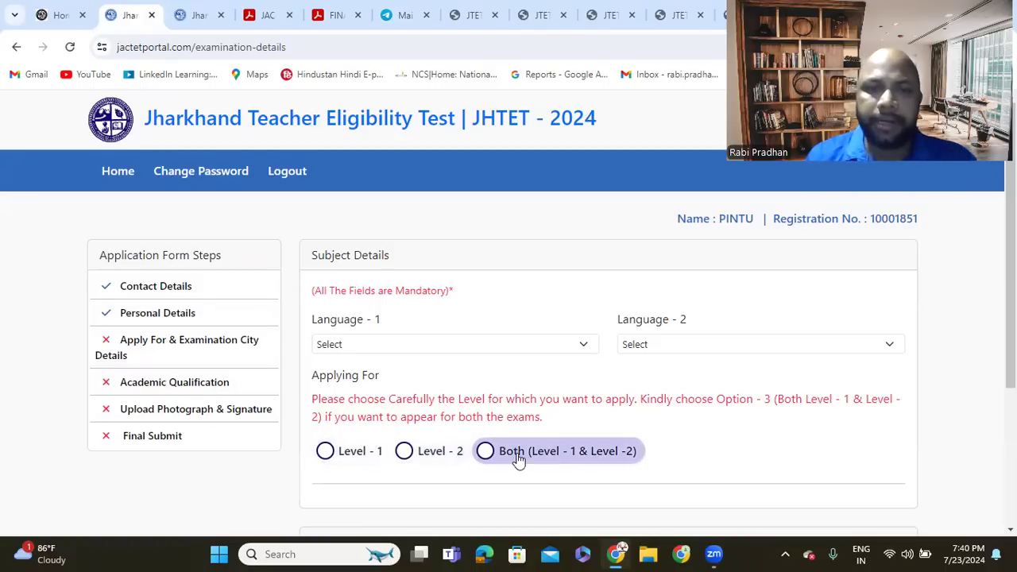
click(368, 345)
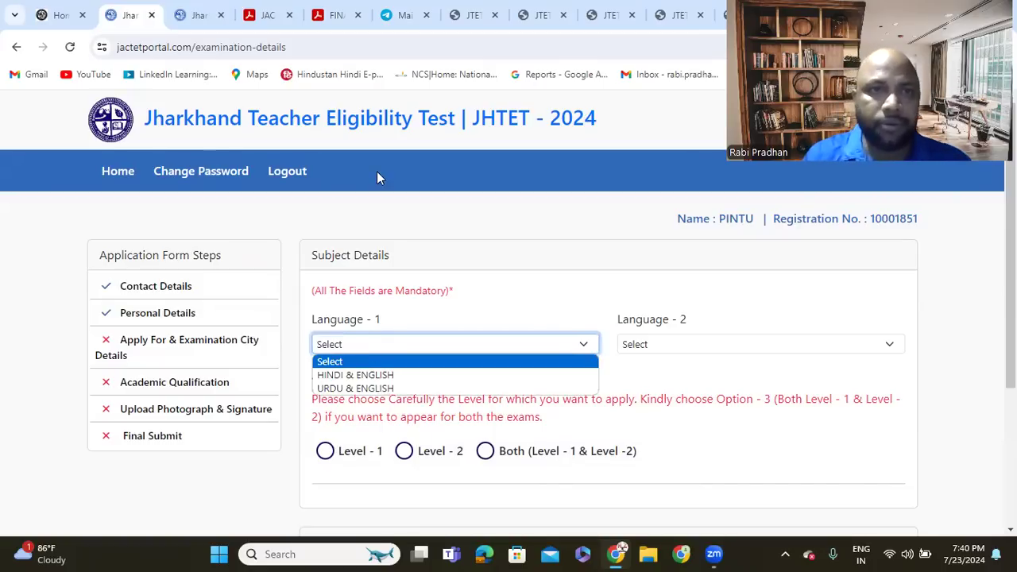
key(ctrl+Tab)
key(ctrl+Tab)
key(ctrl+Tab)
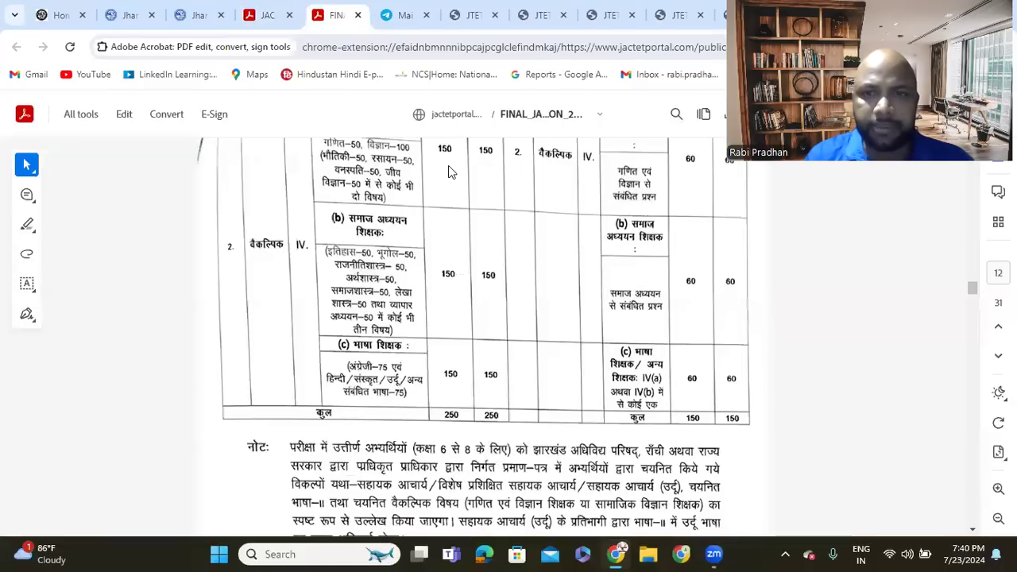
scroll(666, 406, up, 10)
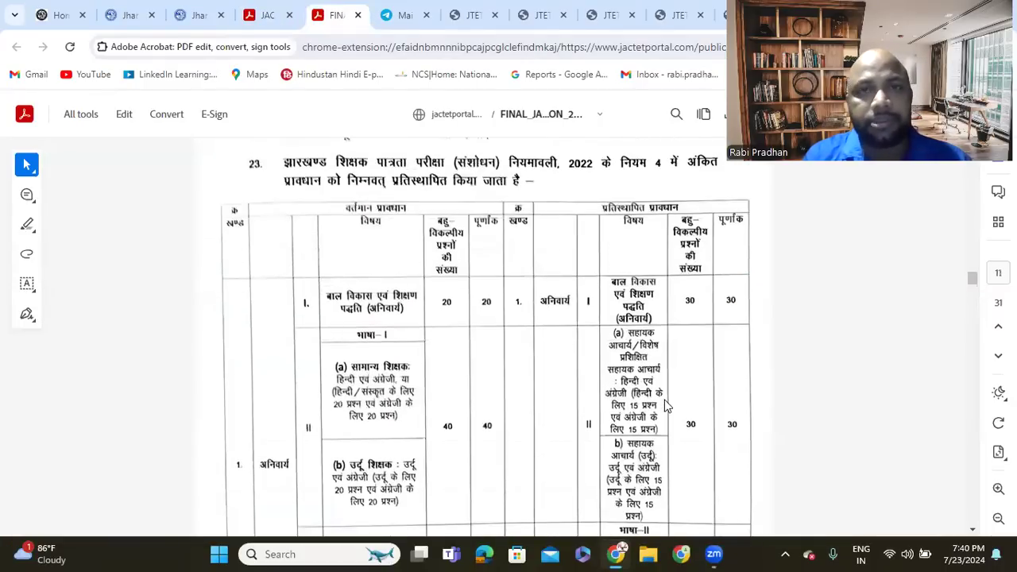
scroll(370, 306, down, 2)
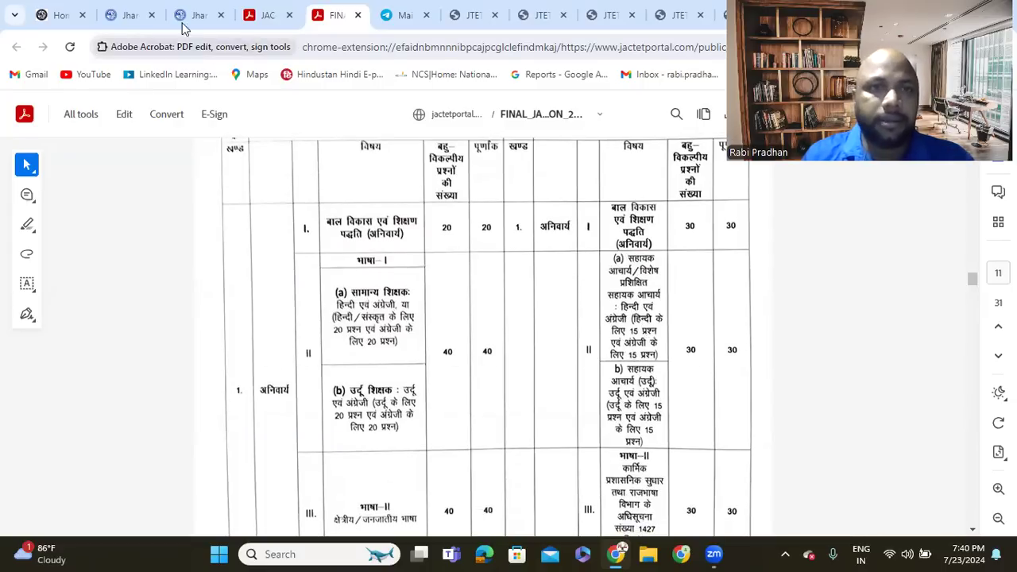
click(143, 17)
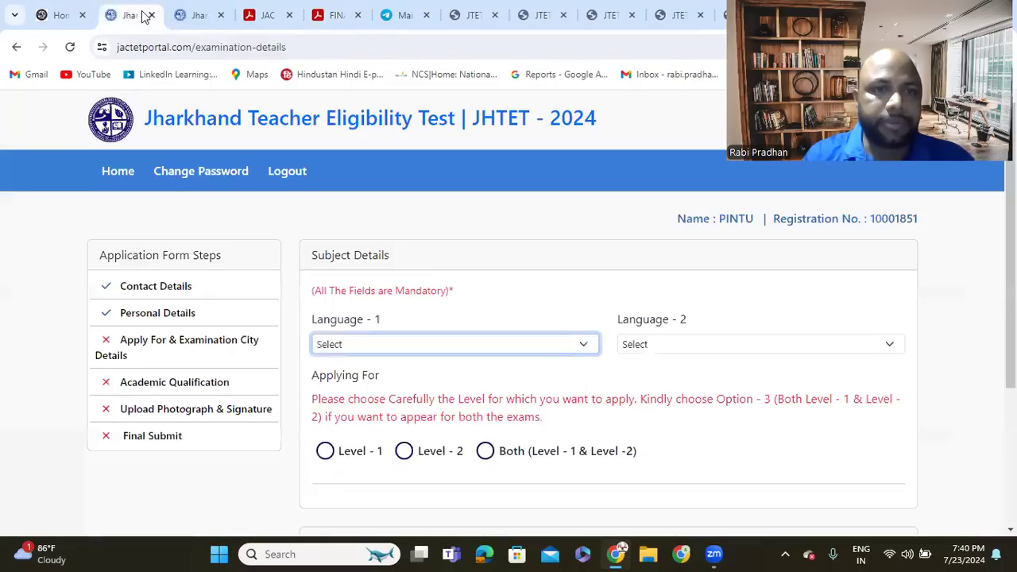
Choose HINDI & ENGLISH for Language - 1 and BANGLA for Language - 2
click(345, 344)
click(361, 376)
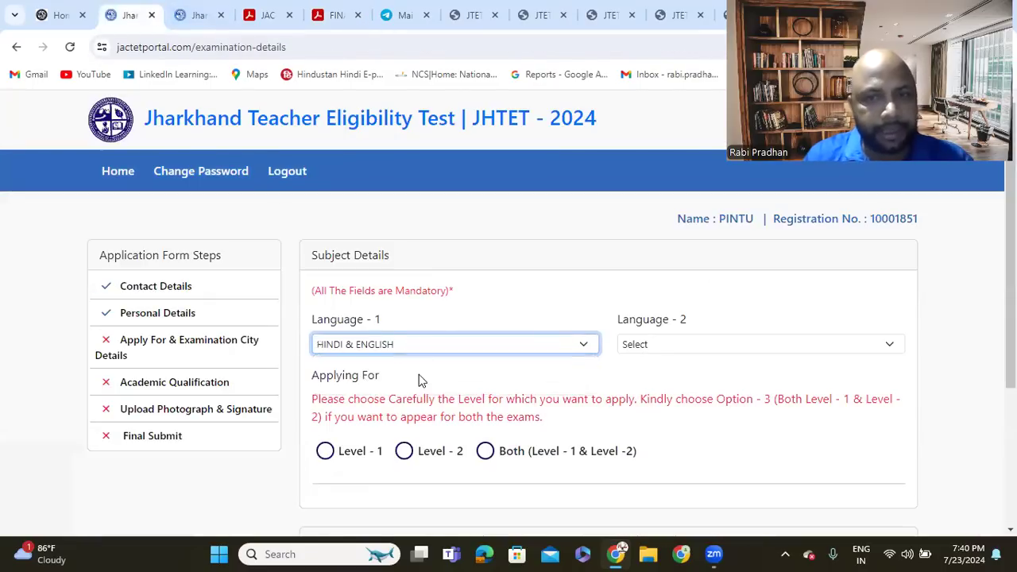
click(652, 348)
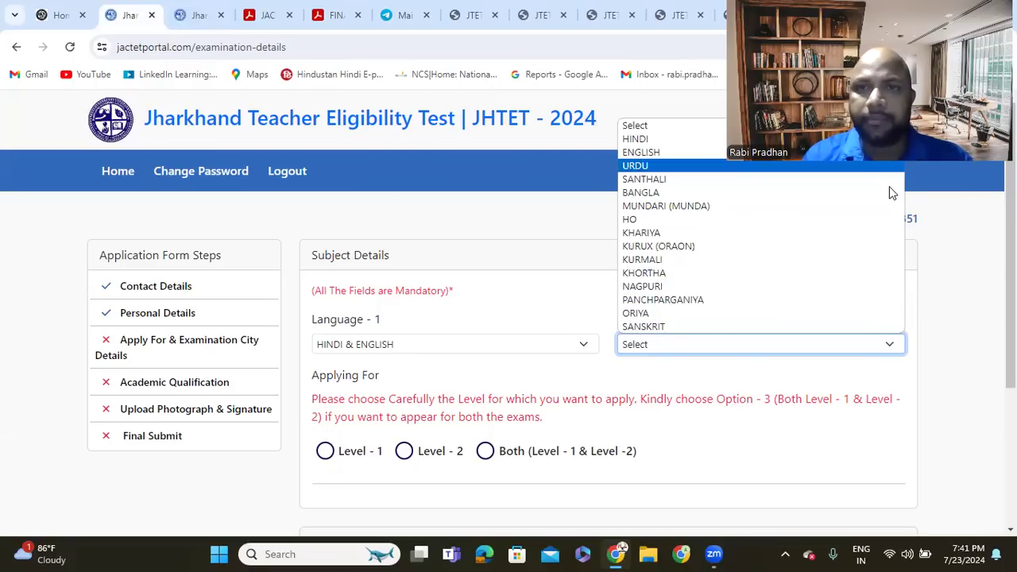
click(227, 177)
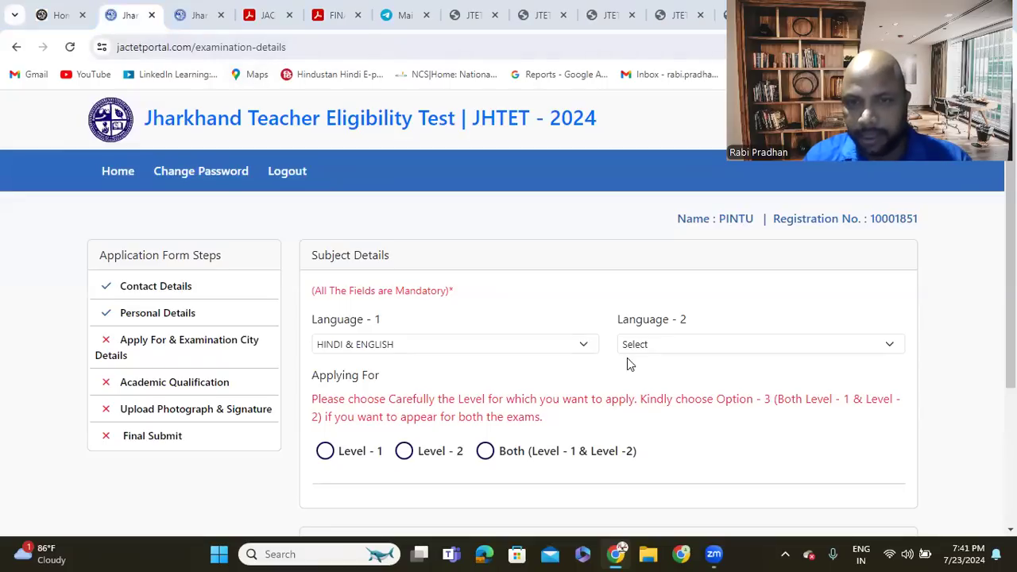
click(647, 345)
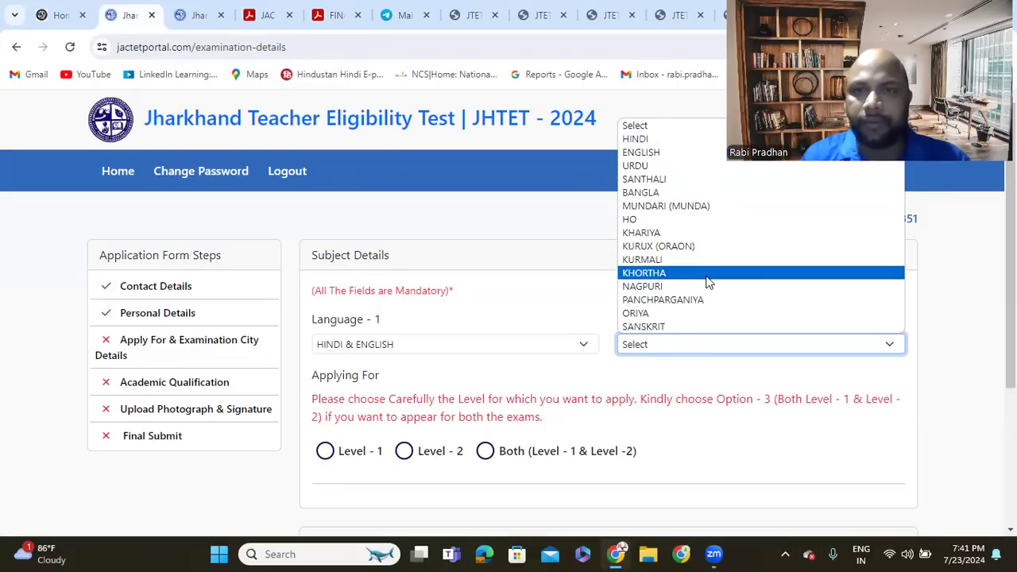
click(627, 194)
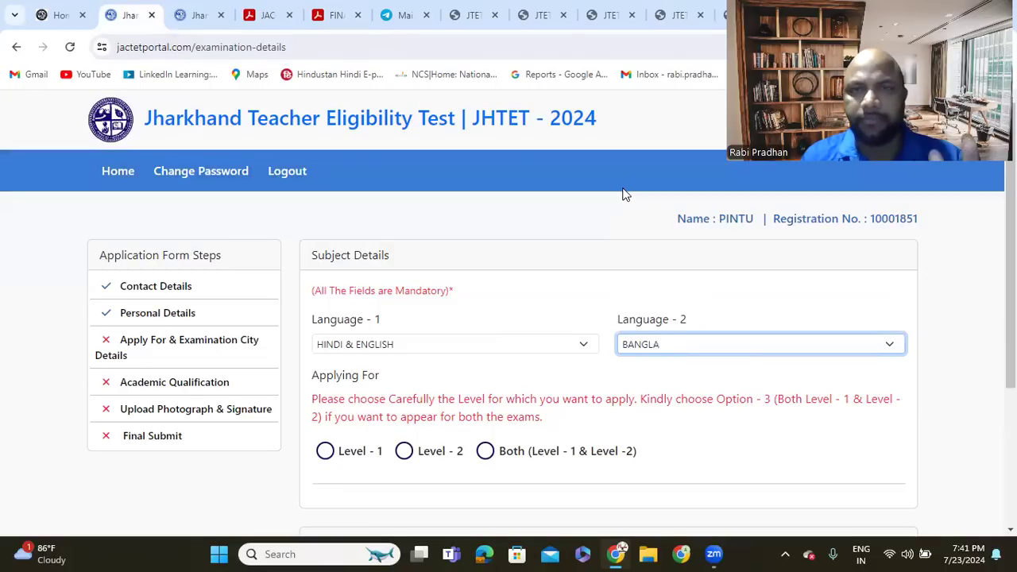
click(213, 472)
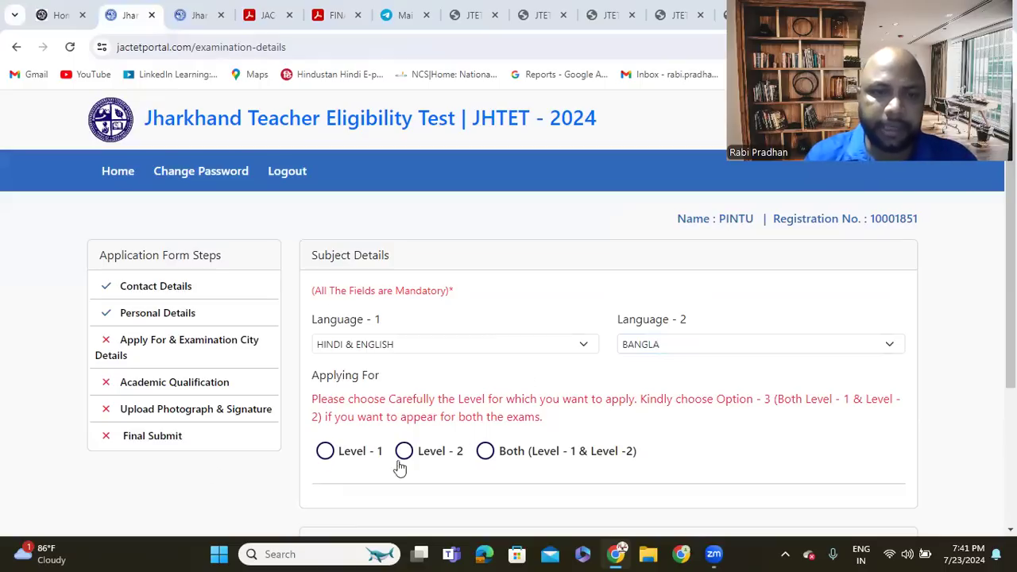
Apply for Both (Level - 1 & Level - 2)
click(486, 453)
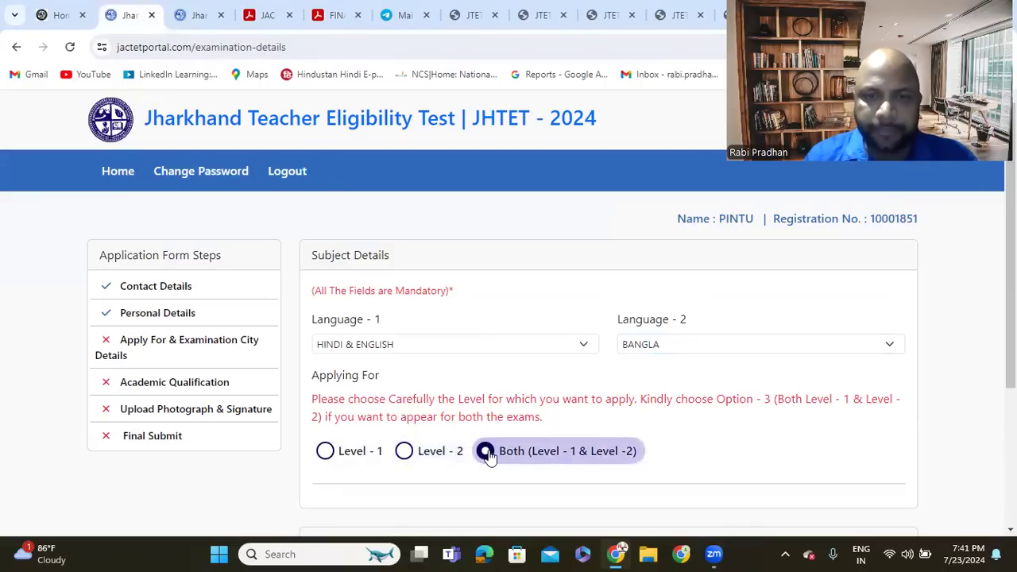
scroll(477, 450, down, 2)
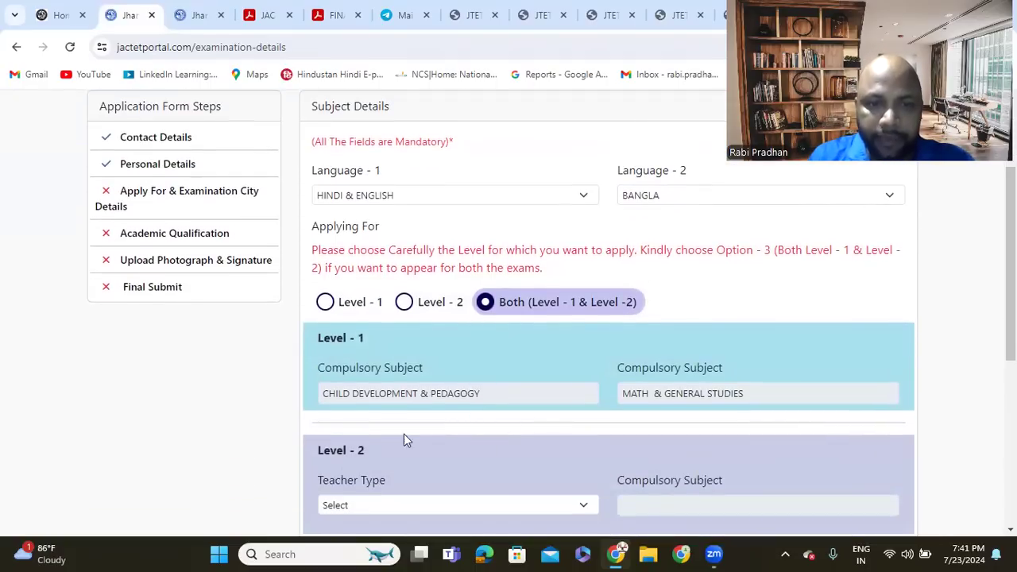
scroll(403, 435, down, 1)
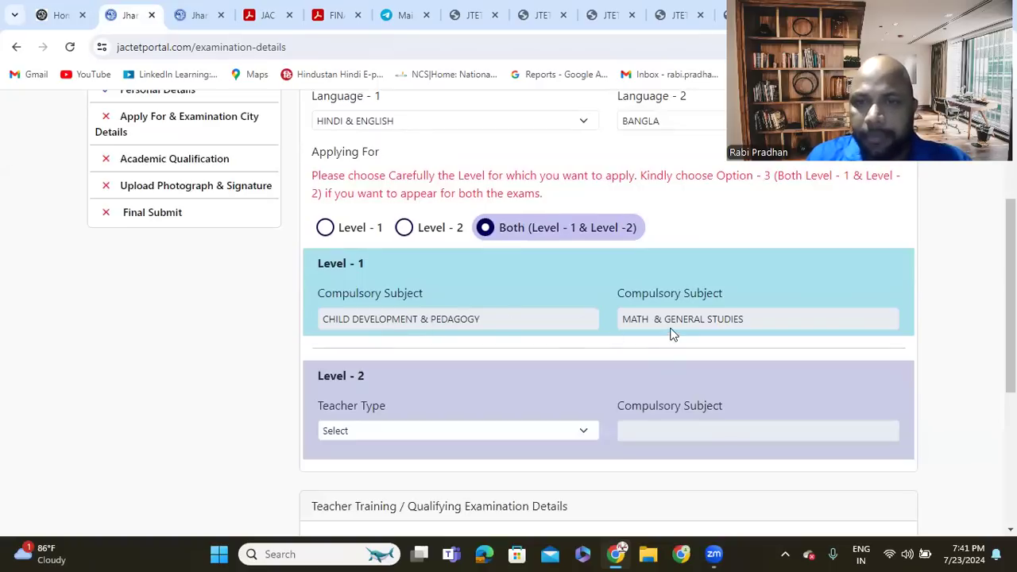
scroll(500, 421, down, 2)
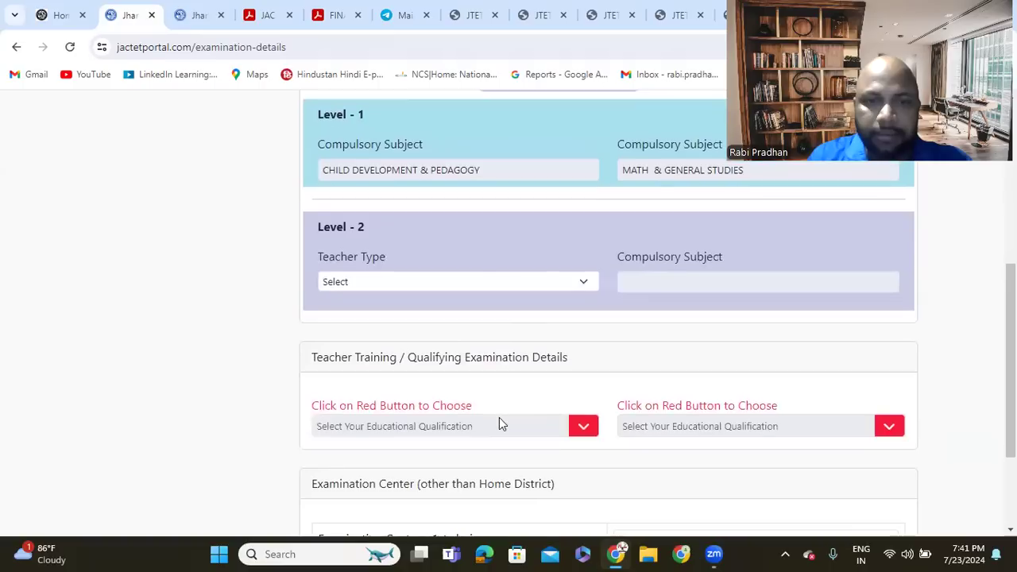
scroll(467, 405, up, 4)
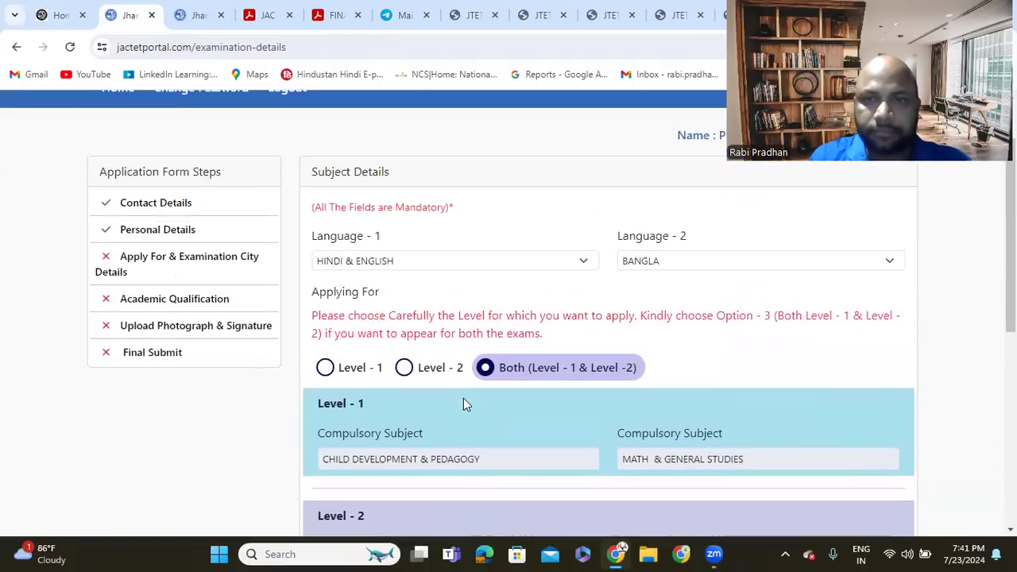
scroll(516, 418, down, 3)
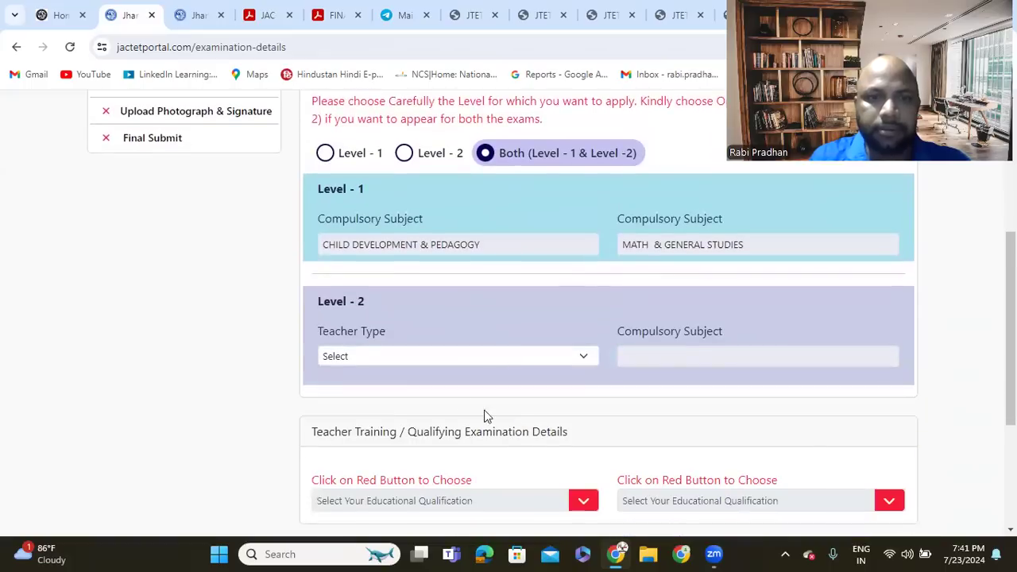
Try Social Studies Teacher, then Math Science & Science Teacher as the Level 2 teacher type
click(388, 363)
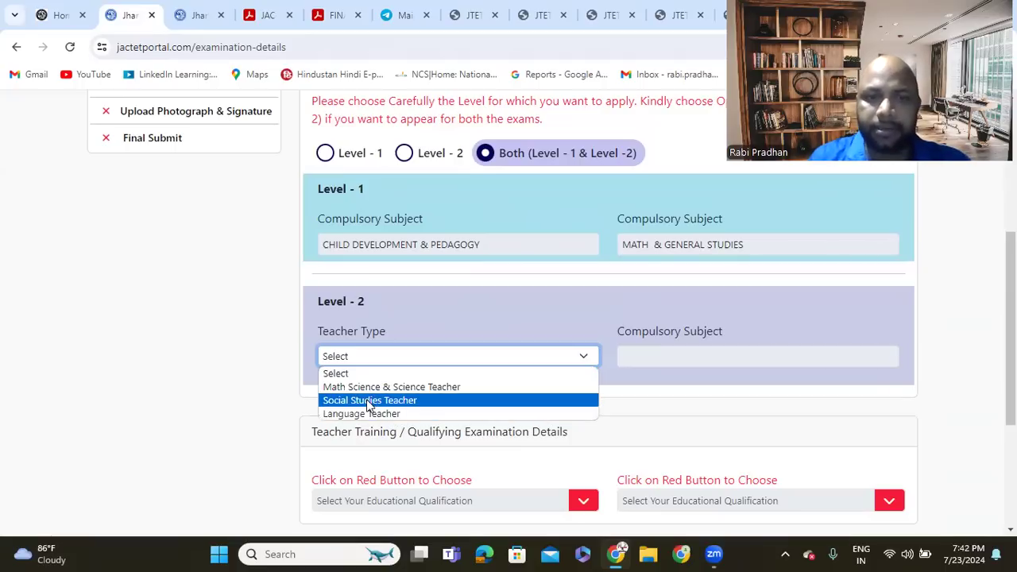
click(369, 401)
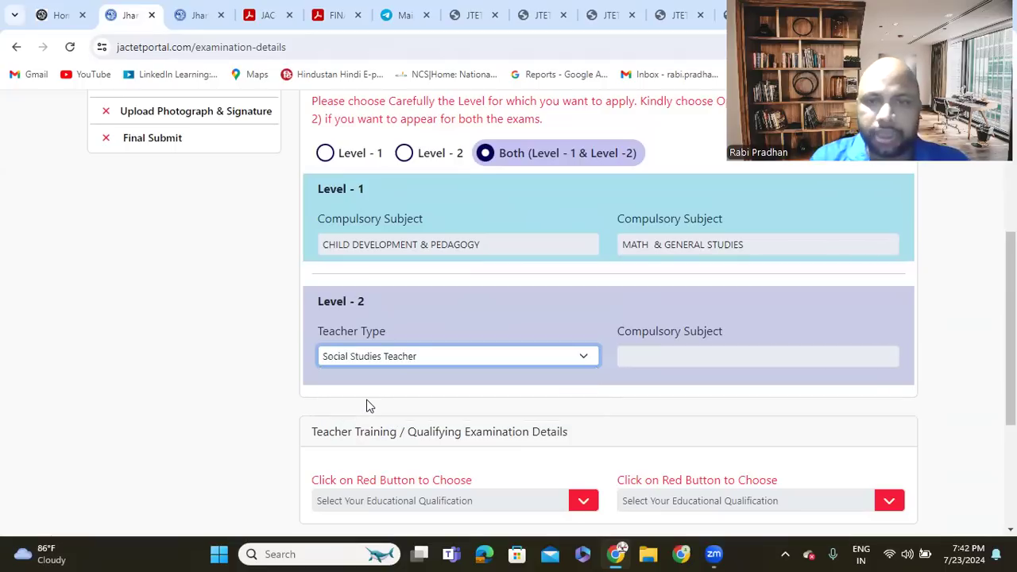
click(450, 416)
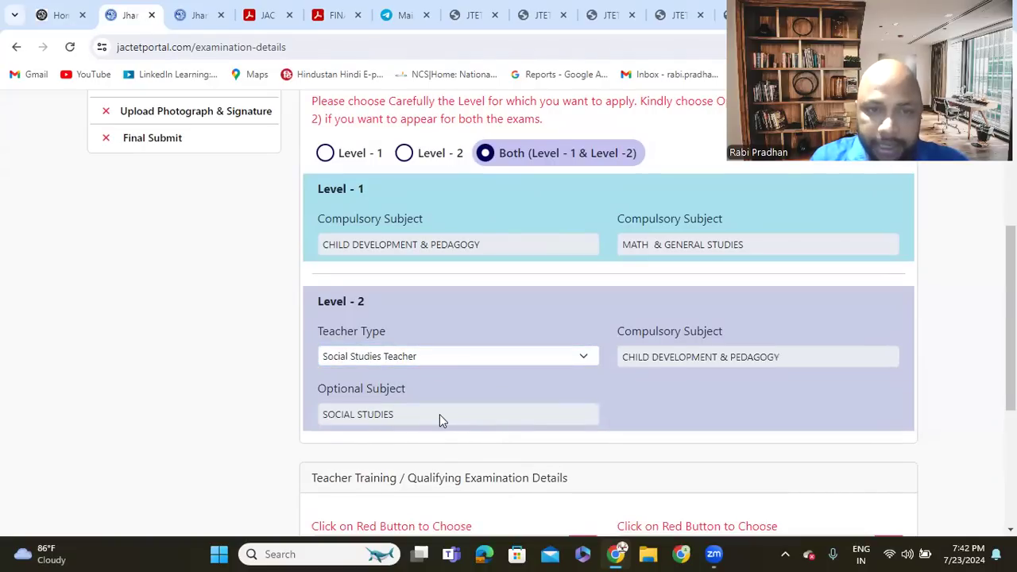
scroll(442, 418, down, 3)
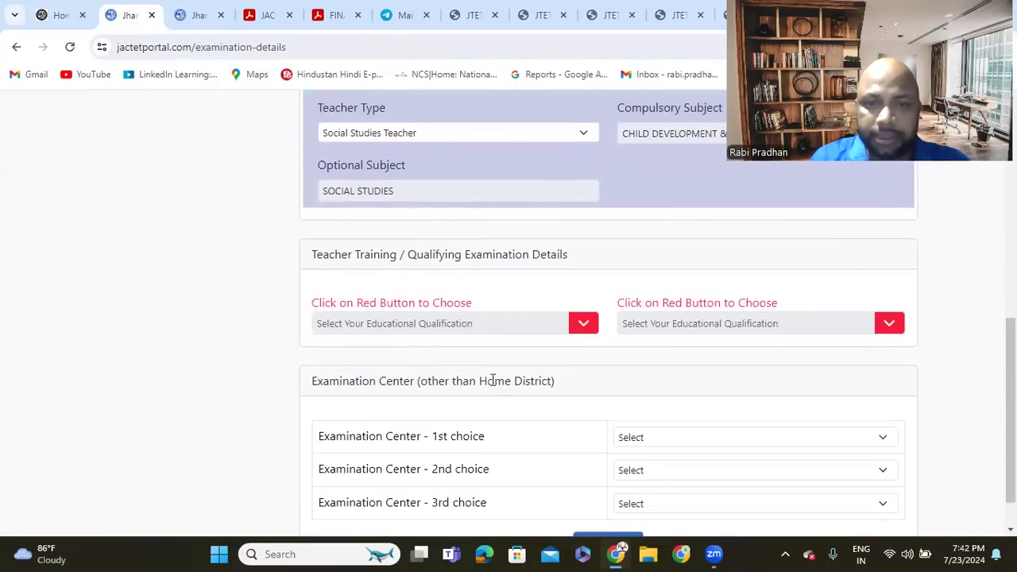
scroll(490, 302, up, 2)
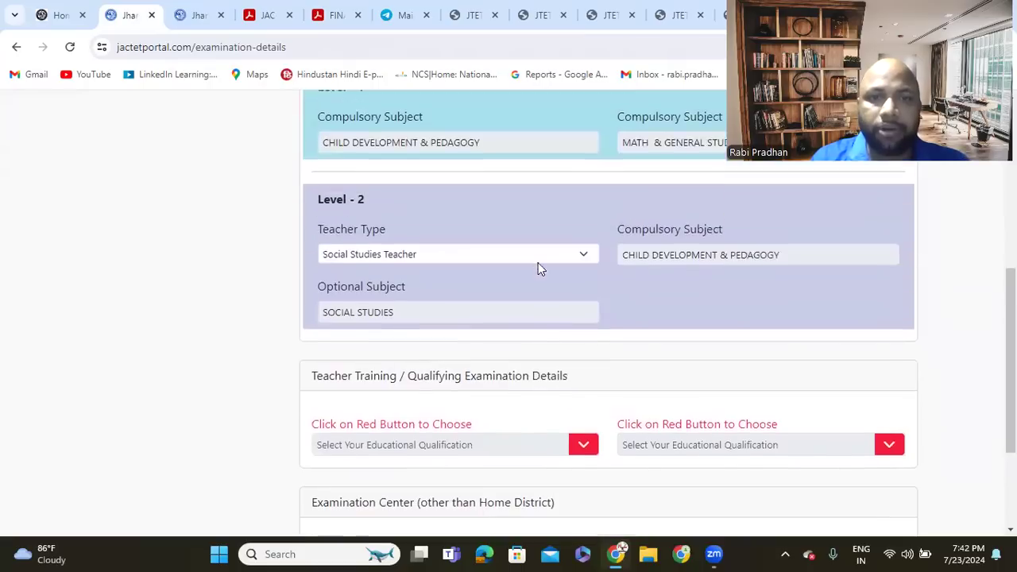
scroll(515, 329, up, 1)
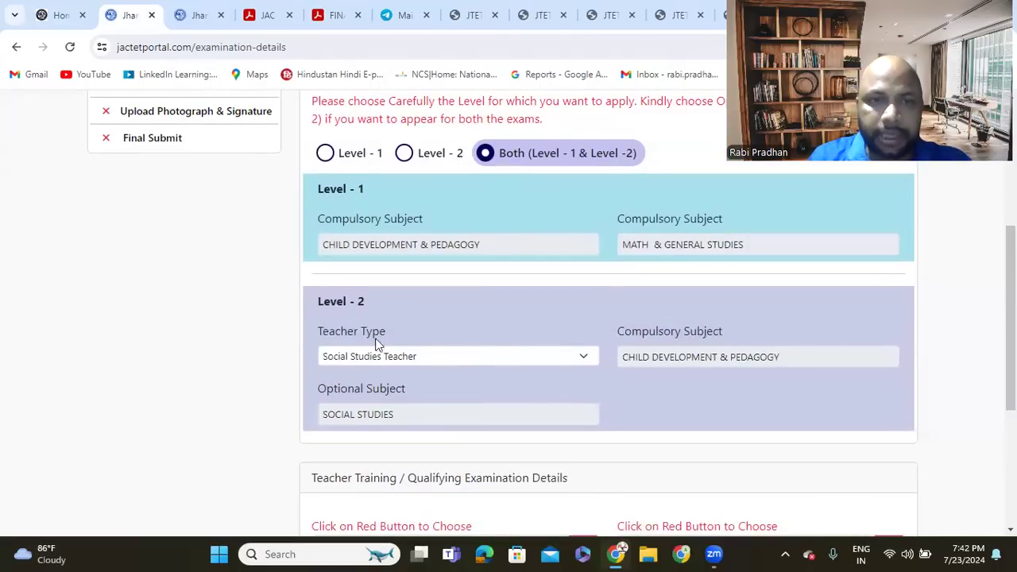
click(419, 356)
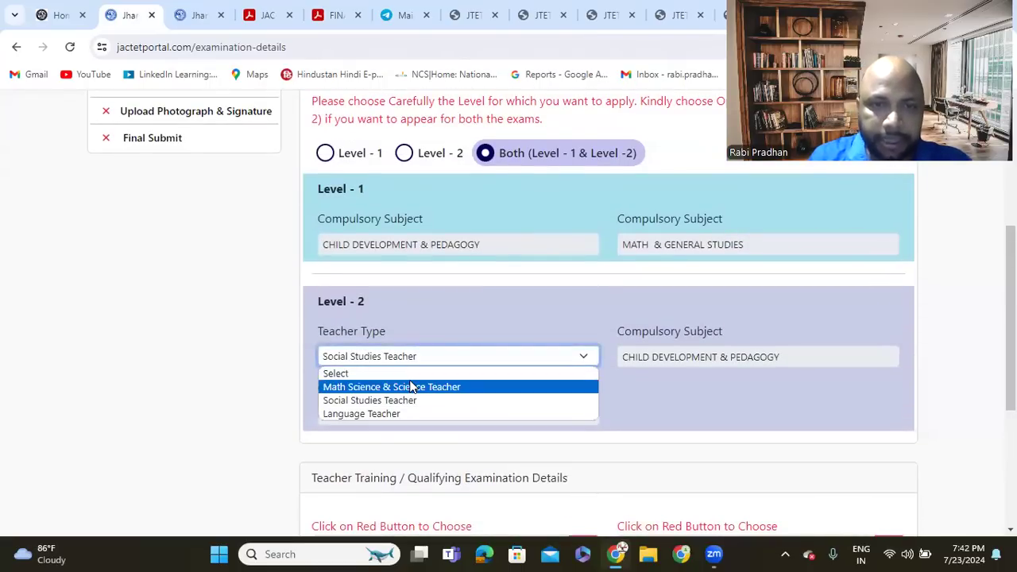
click(411, 387)
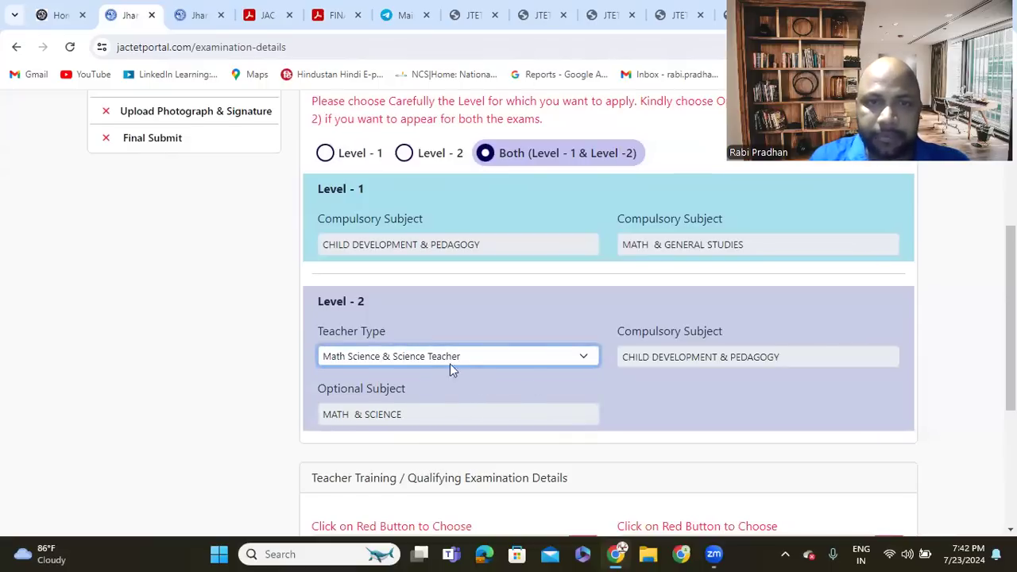
Make Language Teacher the Level 2 teacher type and view the optional subjects
scroll(468, 382, up, 1)
scroll(468, 383, down, 2)
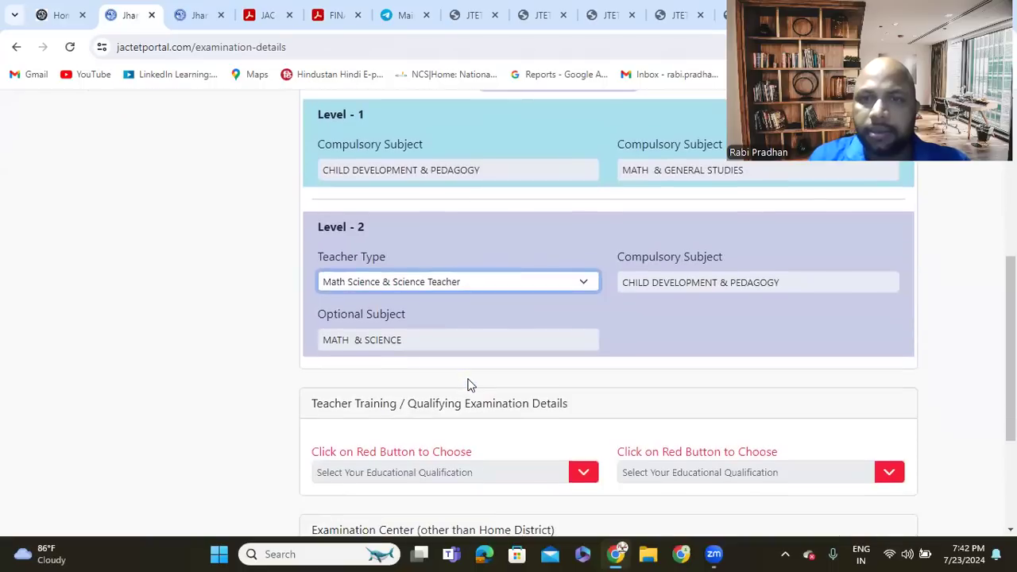
click(354, 343)
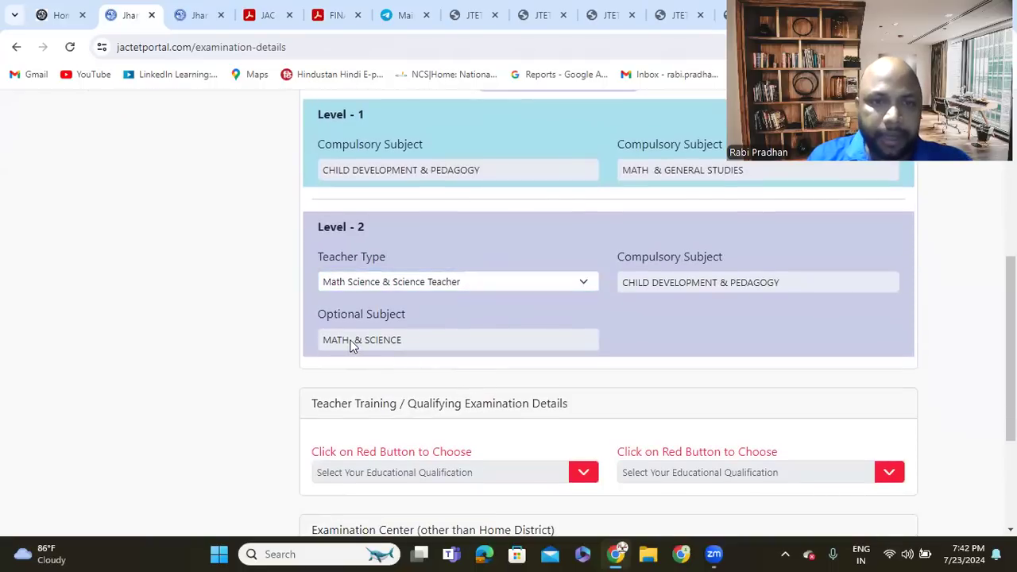
click(387, 280)
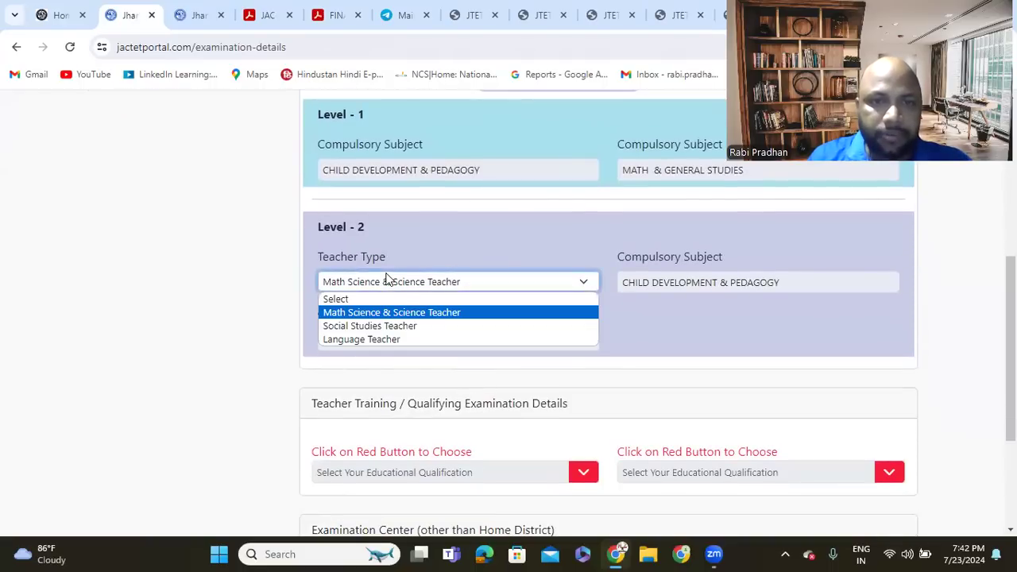
click(365, 341)
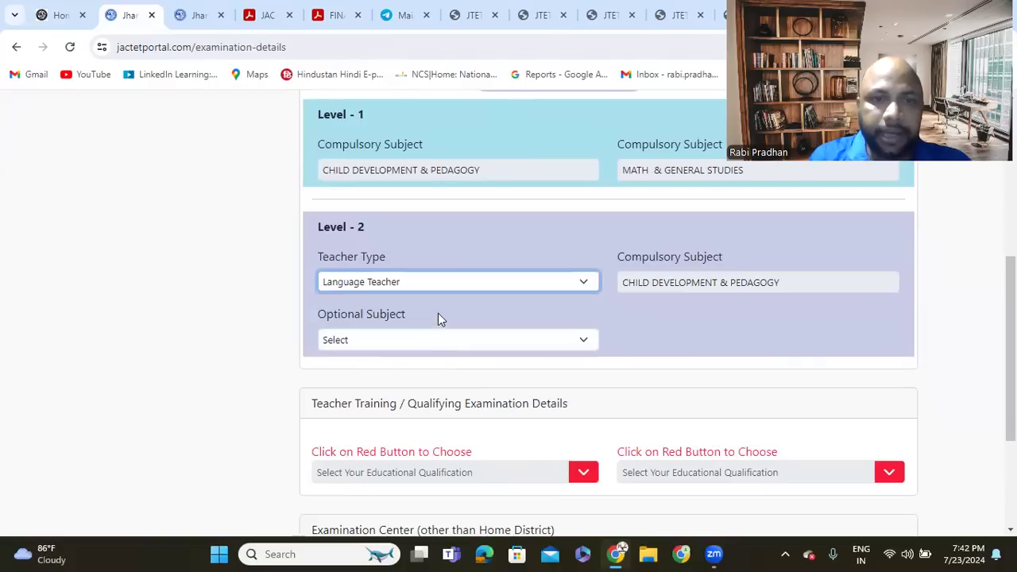
click(385, 344)
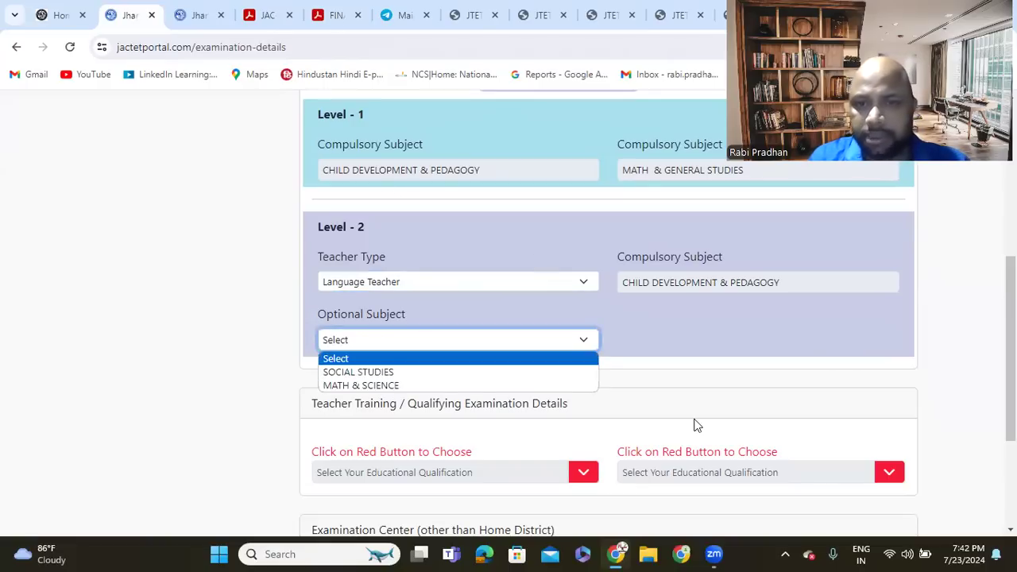
Check the subjects in the notification PDF and return to the optional subject list
key(ctrl+5)
scroll(638, 407, down, 10)
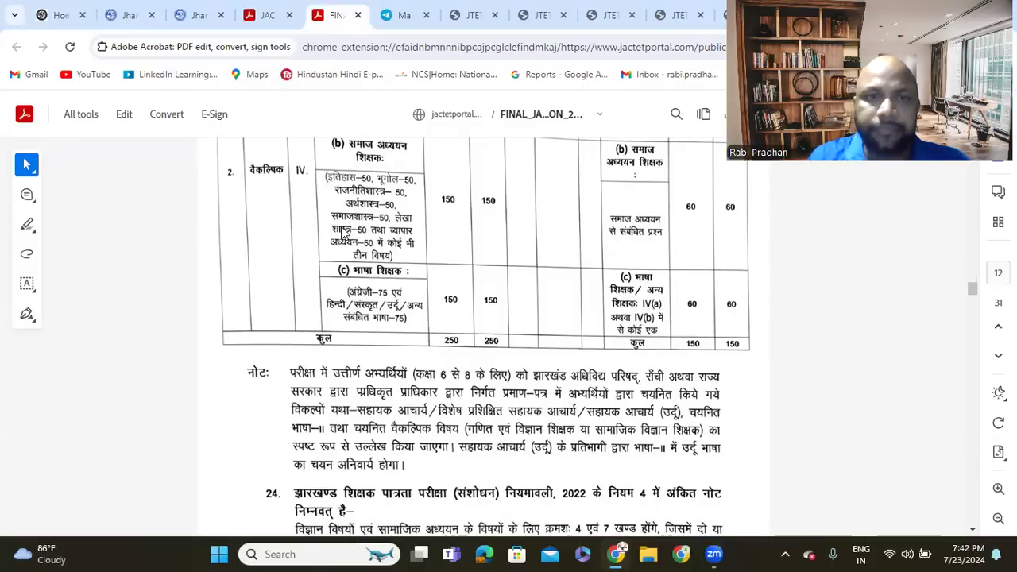
click(143, 19)
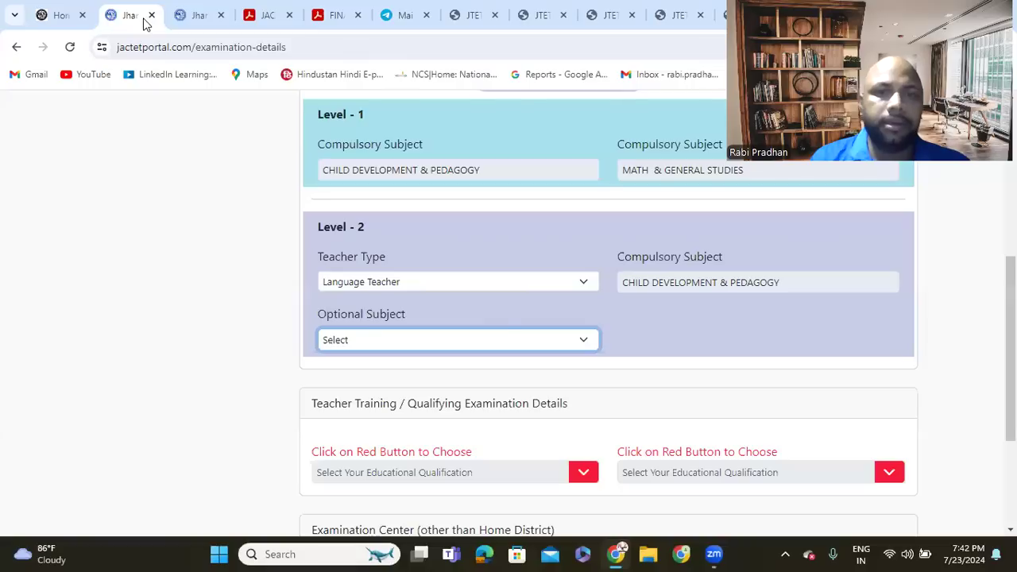
click(477, 344)
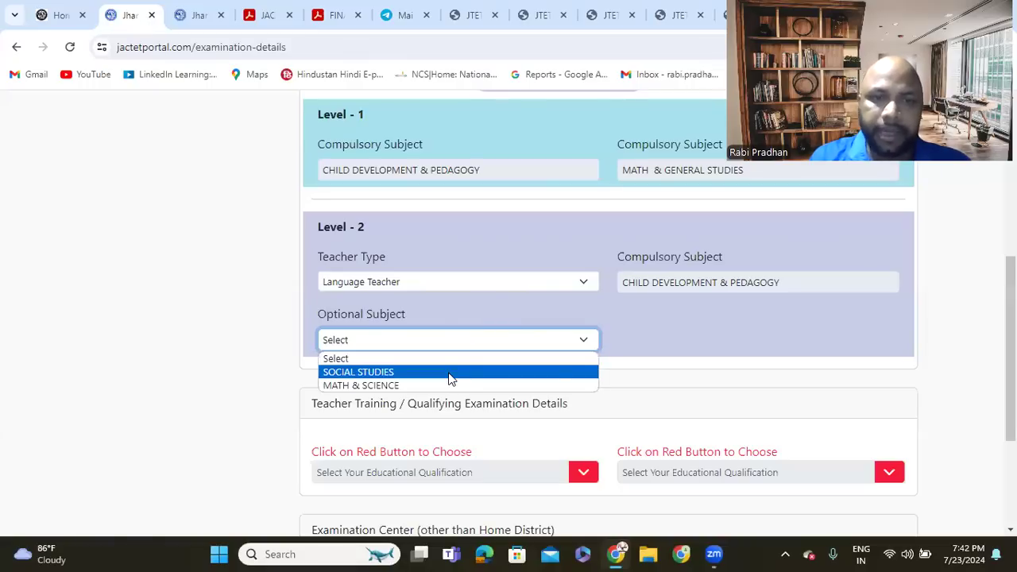
click(456, 283)
Set the Level 2 teacher type to Social Studies Teacher
click(456, 284)
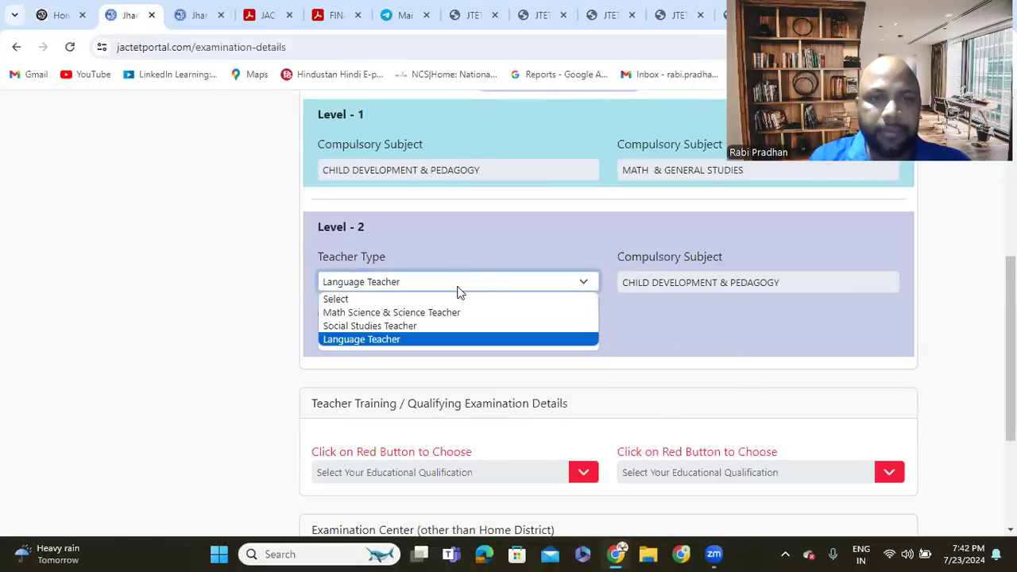
click(399, 328)
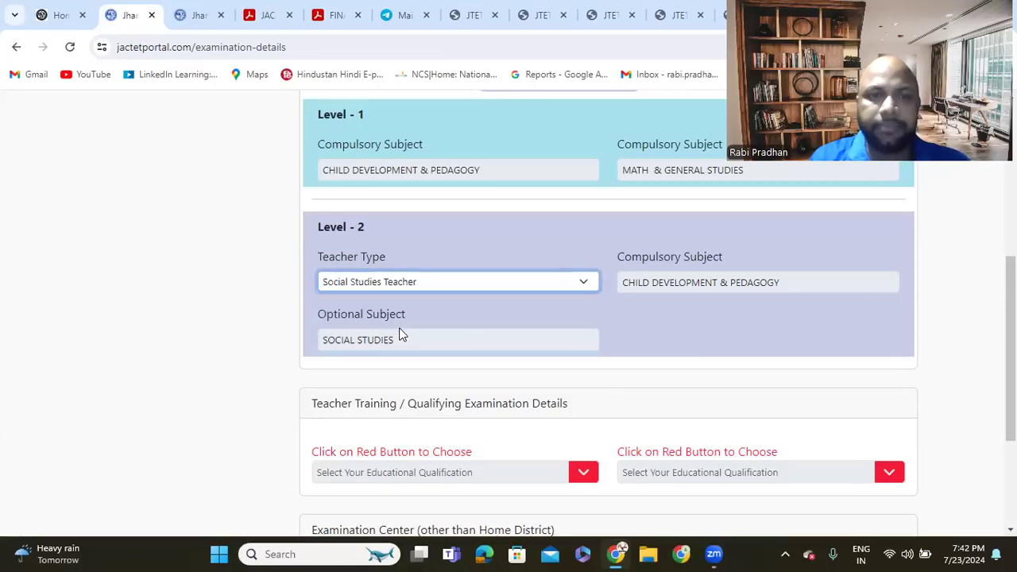
scroll(400, 334, down, 1)
click(432, 336)
scroll(431, 335, down, 2)
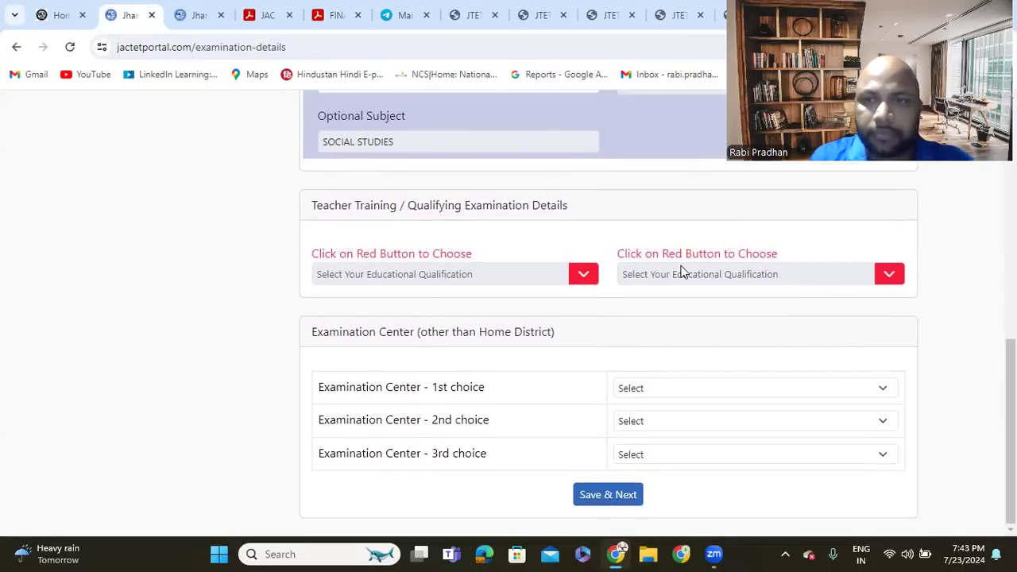
In the Level-1 criteria list, choose 6. (ग) (i) a. and submit it
click(585, 276)
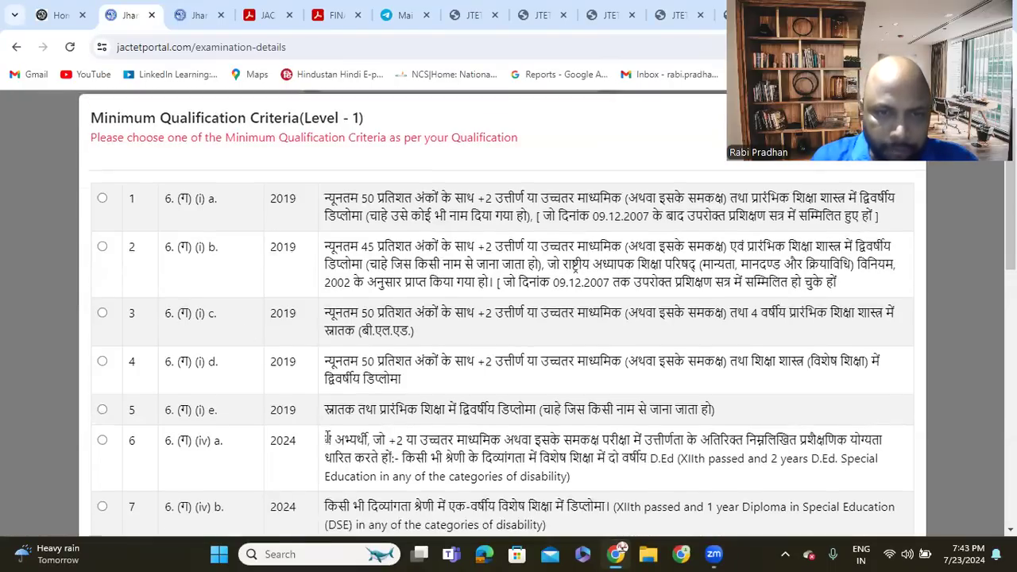
scroll(283, 409, down, 5)
scroll(327, 437, down, 1)
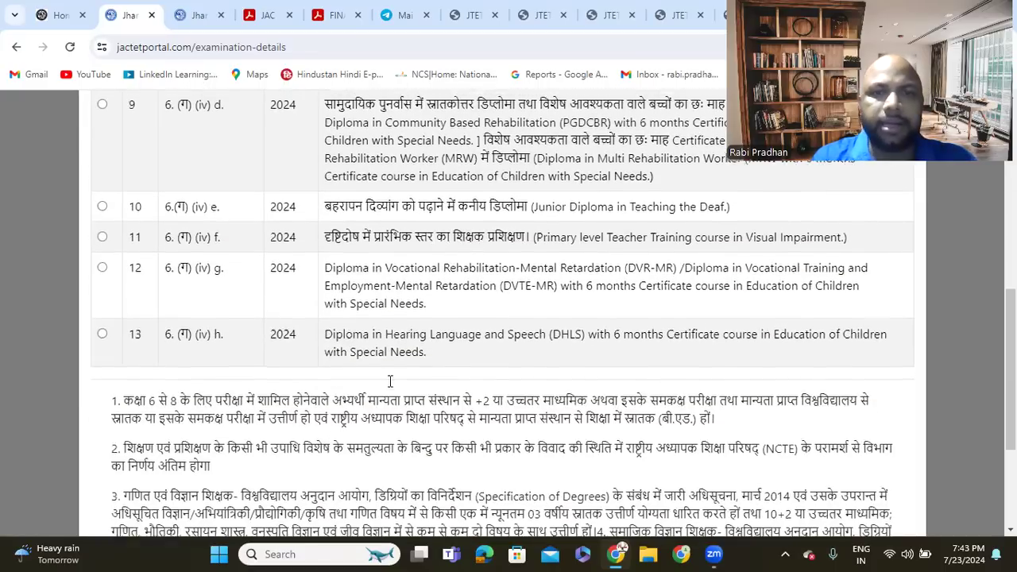
scroll(395, 386, up, 6)
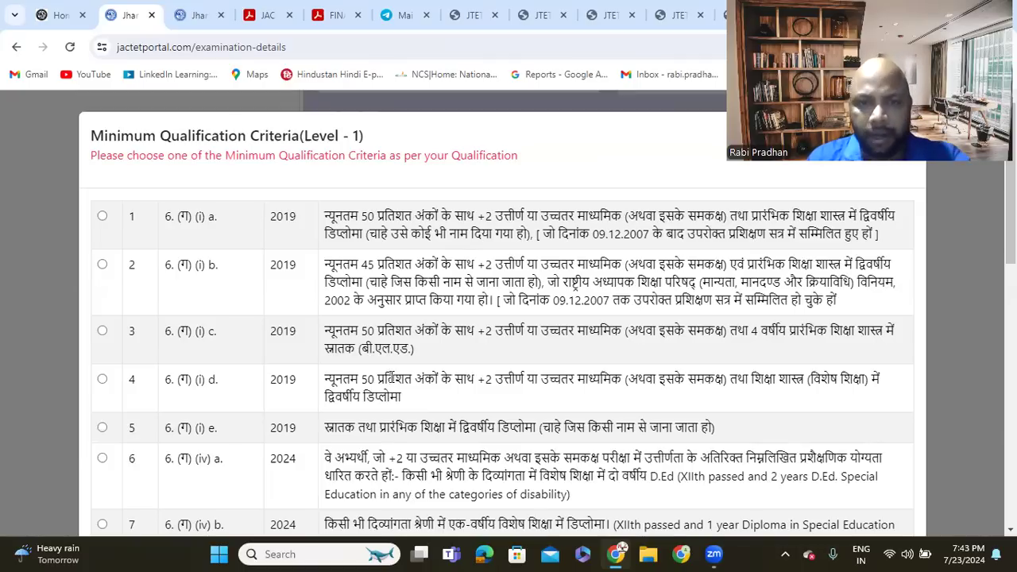
scroll(412, 454, down, 2)
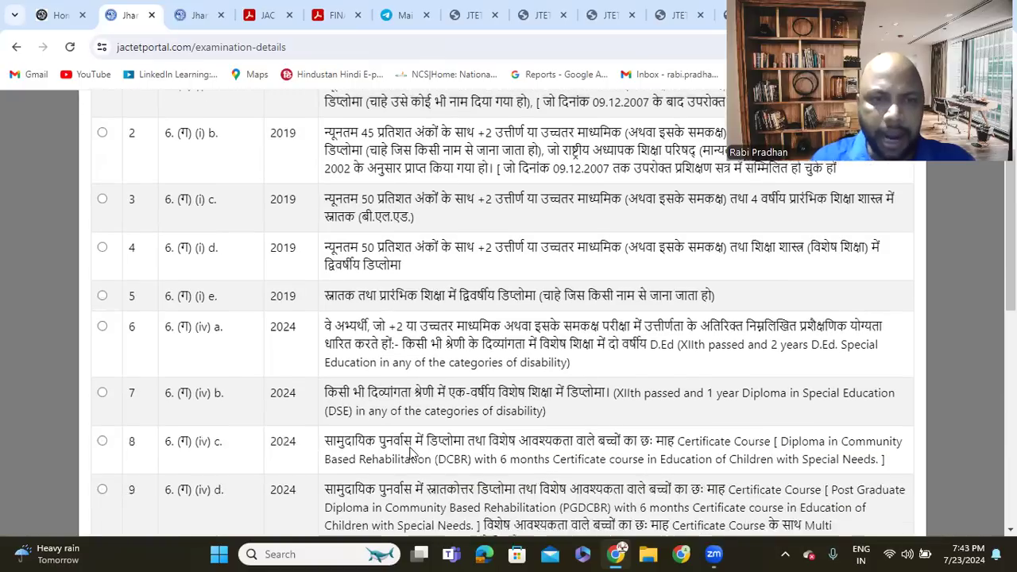
scroll(411, 454, down, 3)
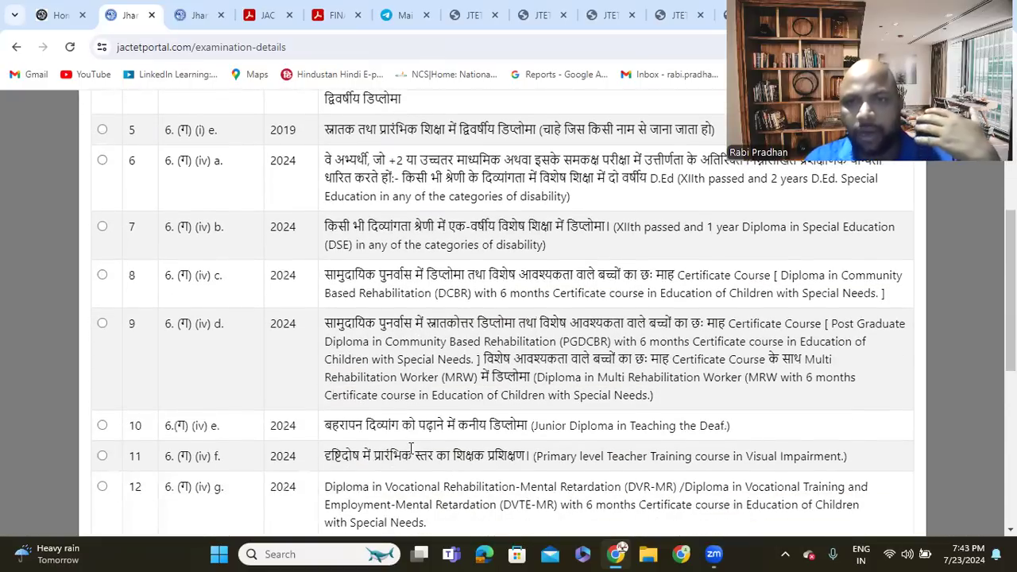
scroll(411, 449, down, 2)
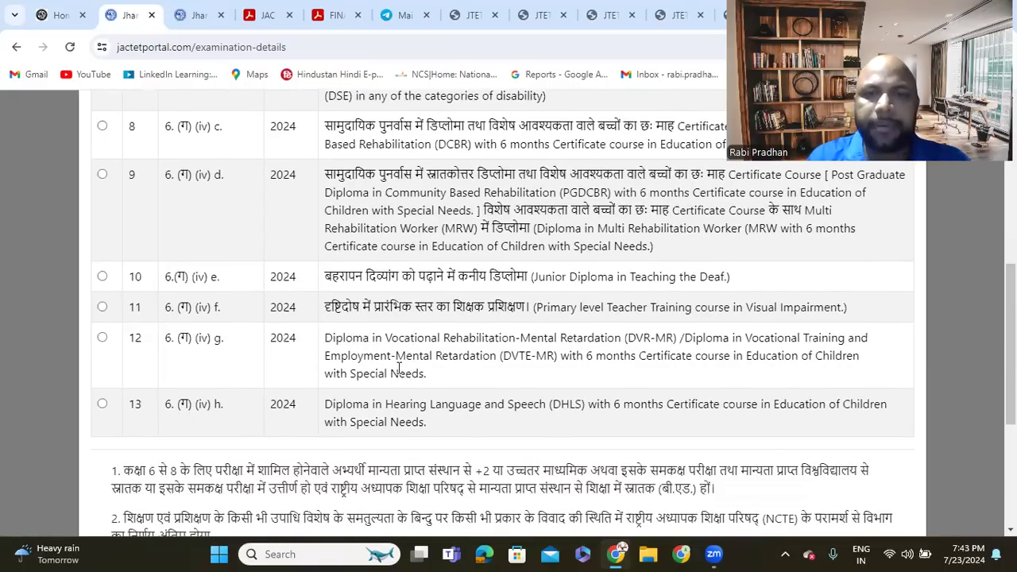
scroll(399, 368, up, 6)
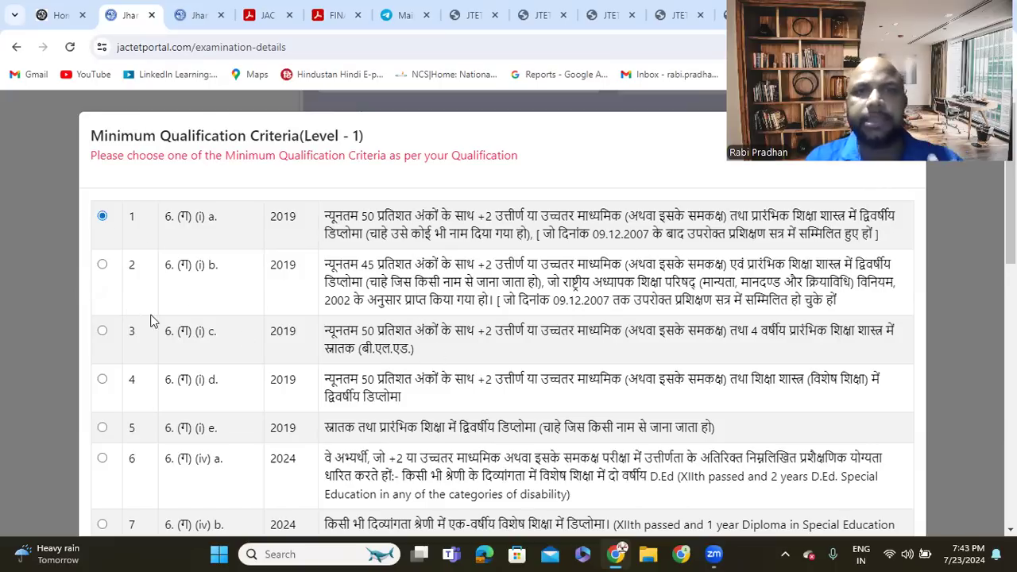
scroll(645, 468, down, 3)
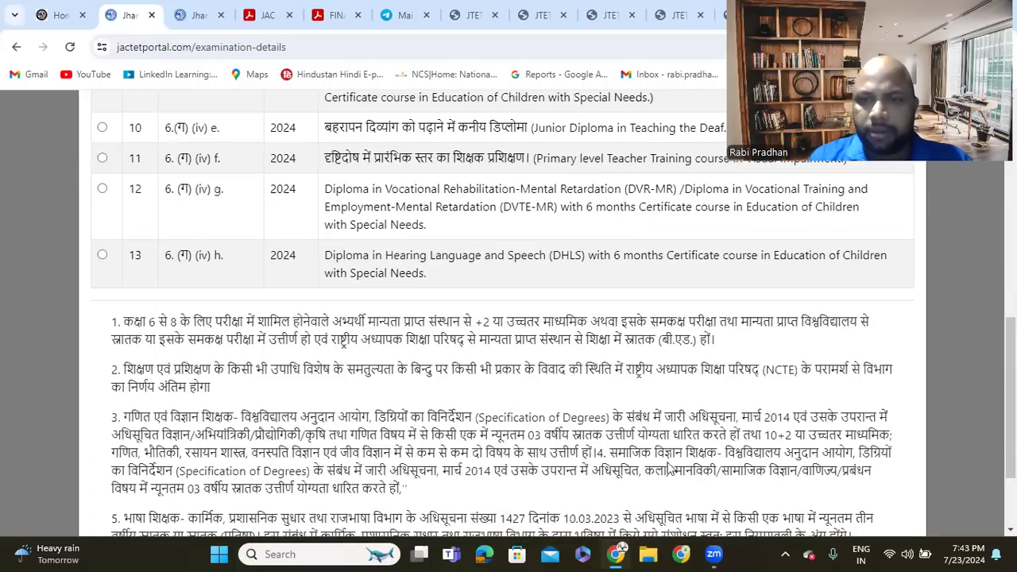
scroll(913, 508, down, 1)
click(866, 459)
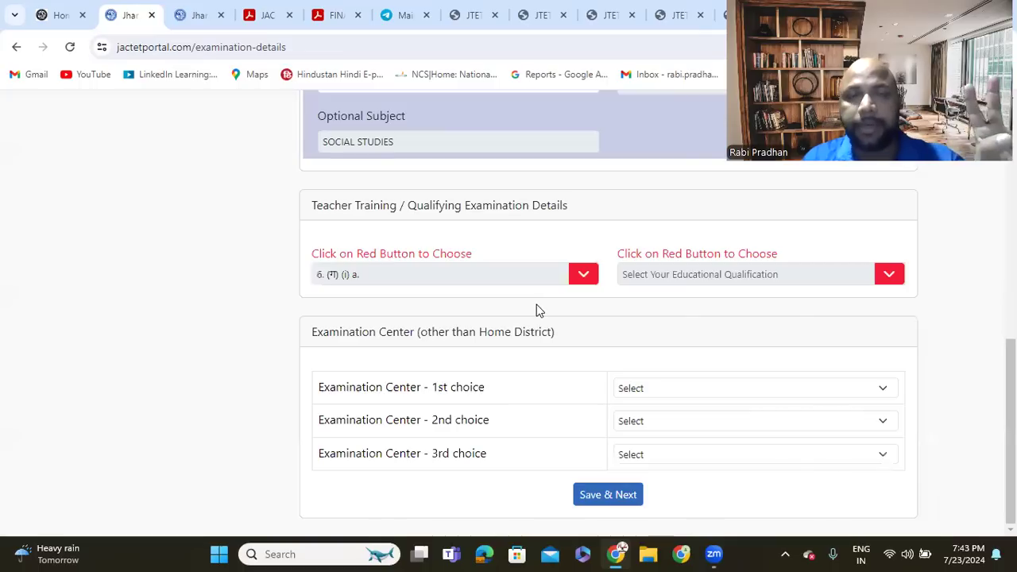
In the Level-2 criteria list, choose criterion 1, 6. (ग) (ii) a., and submit it
click(889, 274)
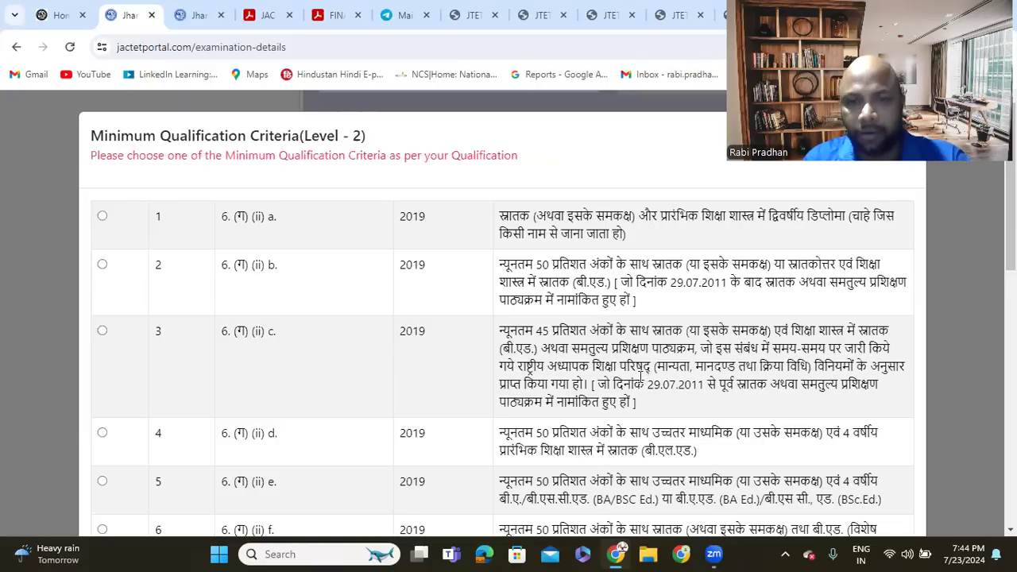
scroll(561, 475, down, 1)
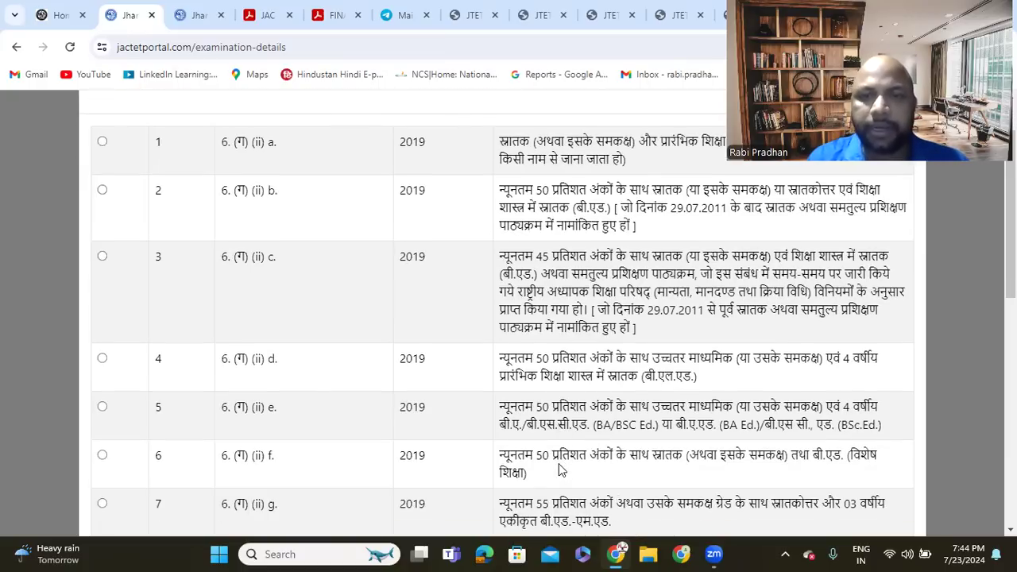
scroll(568, 413, up, 1)
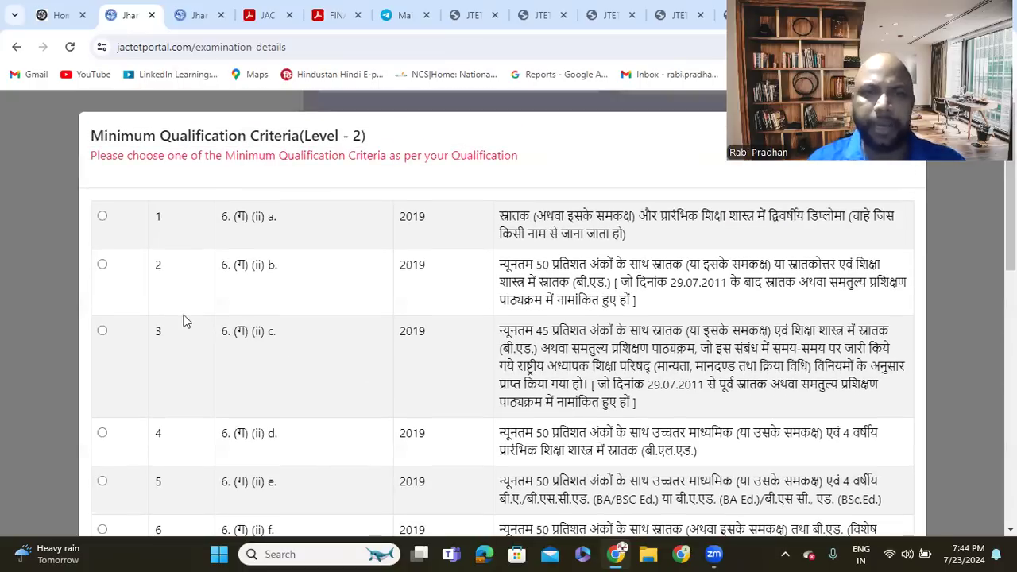
click(102, 217)
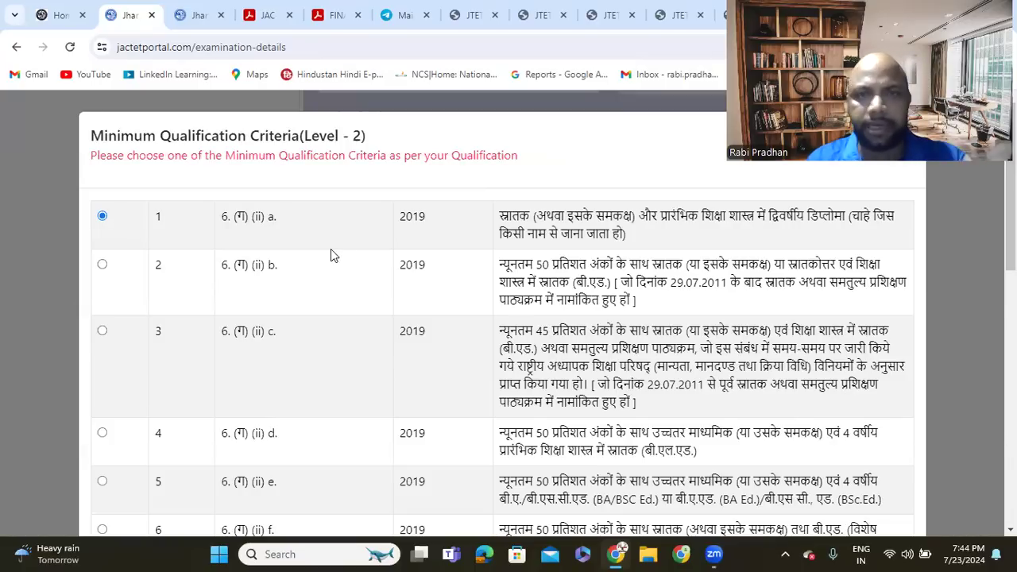
scroll(715, 415, down, 6)
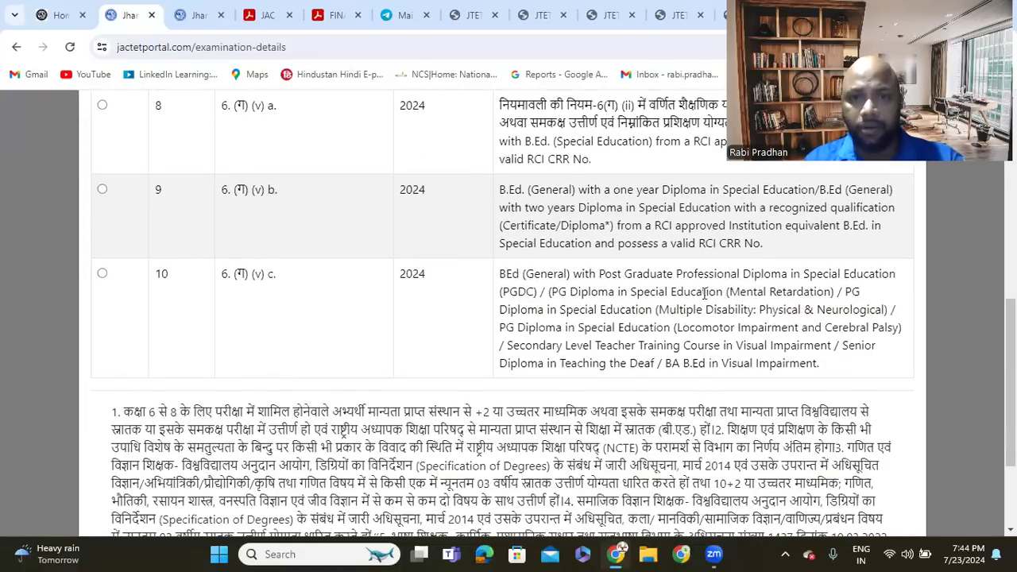
scroll(710, 302, down, 2)
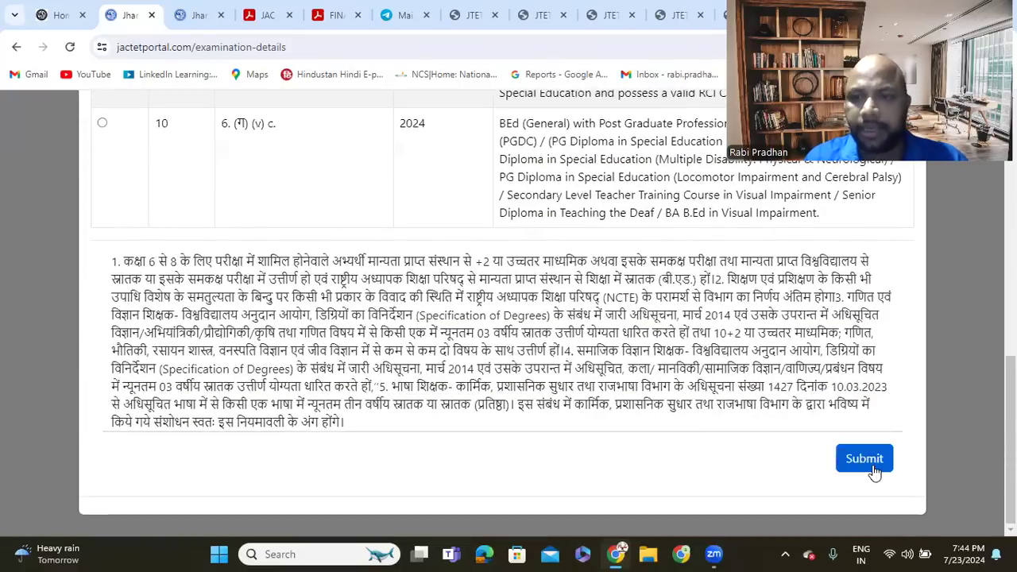
click(869, 460)
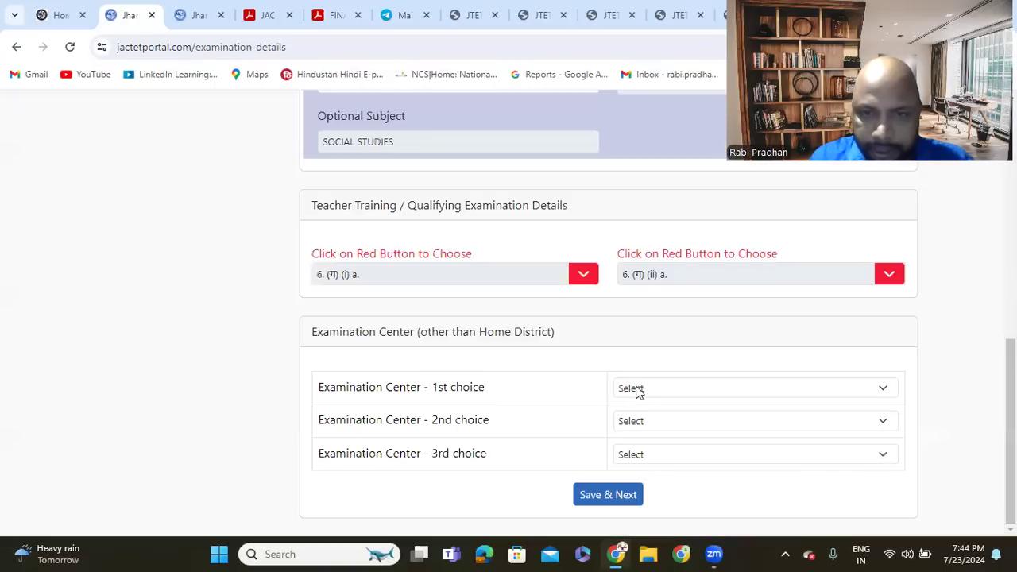
Pick exam centres RANCHI, DHANBAD and PAKUR, then save and confirm the examination details
click(646, 389)
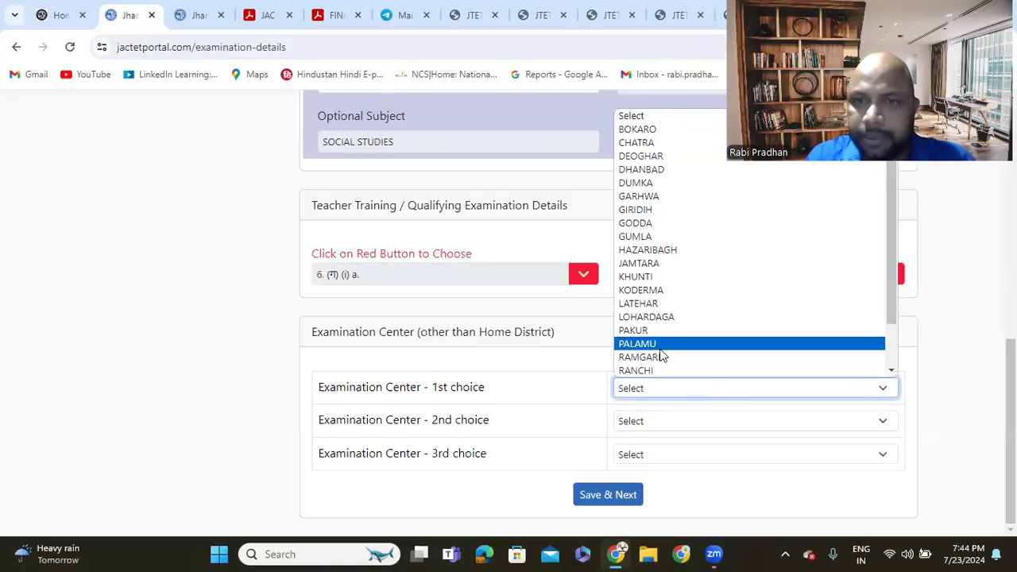
click(655, 371)
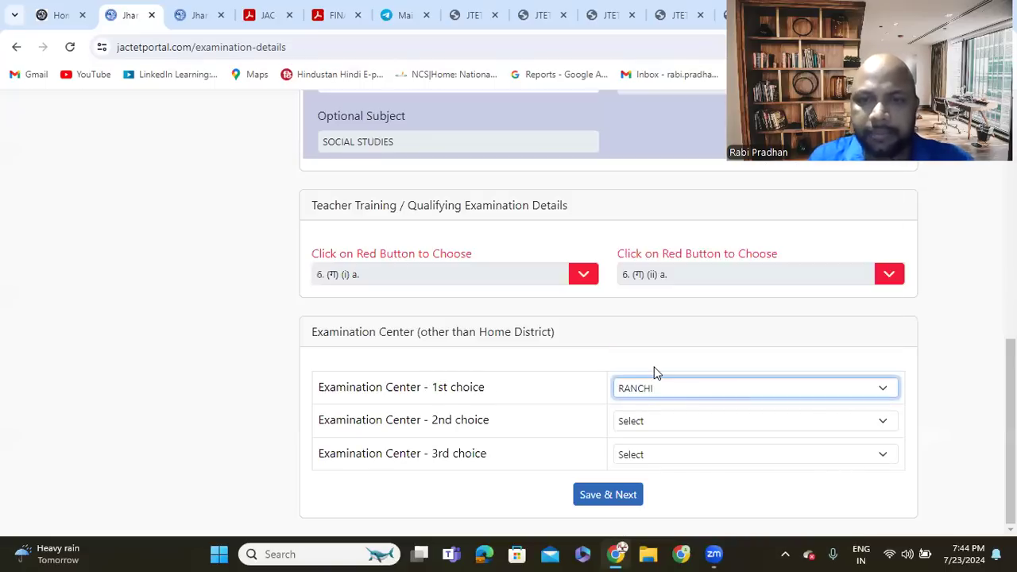
click(665, 419)
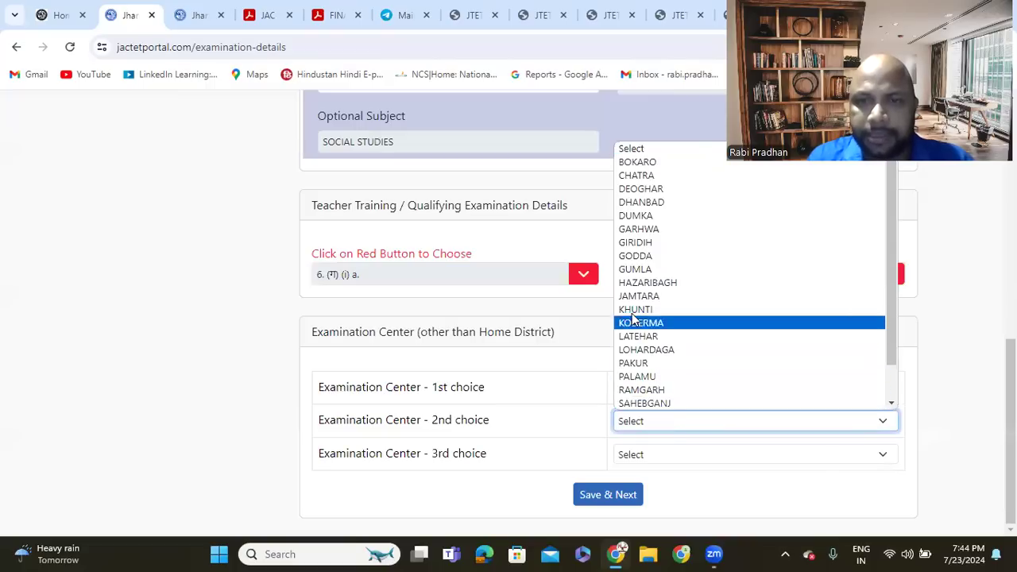
click(625, 202)
click(681, 457)
click(654, 384)
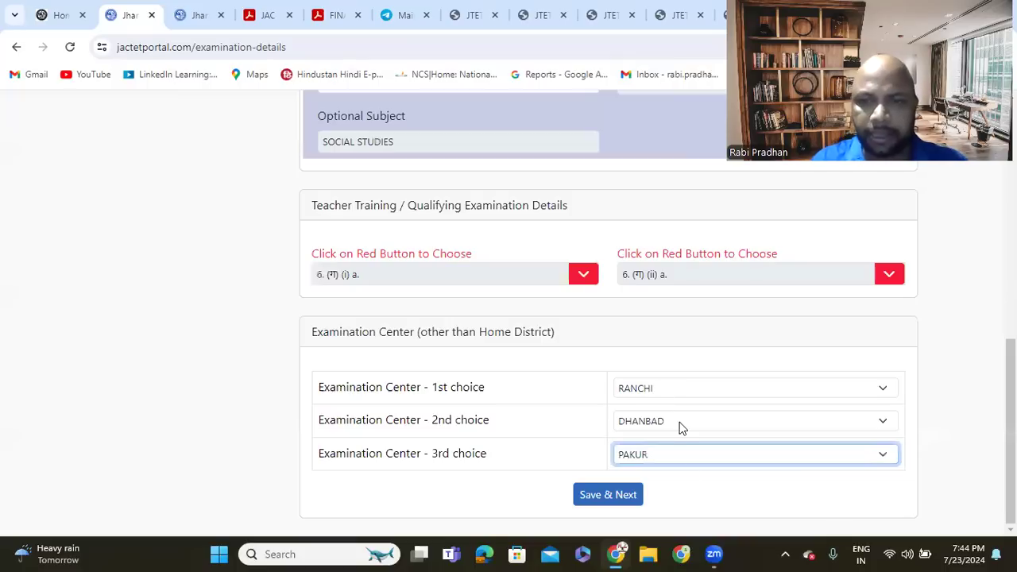
click(598, 503)
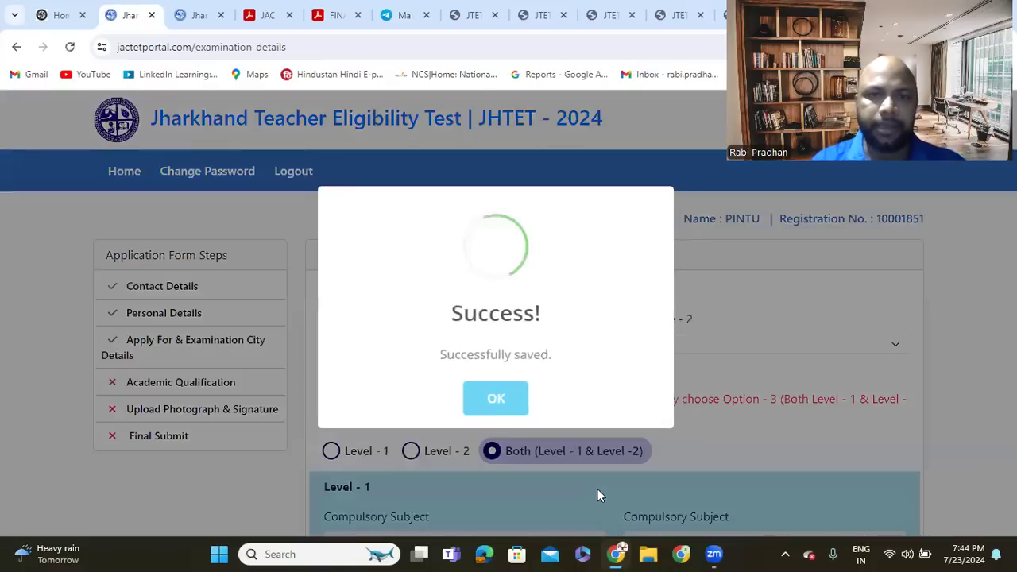
click(497, 402)
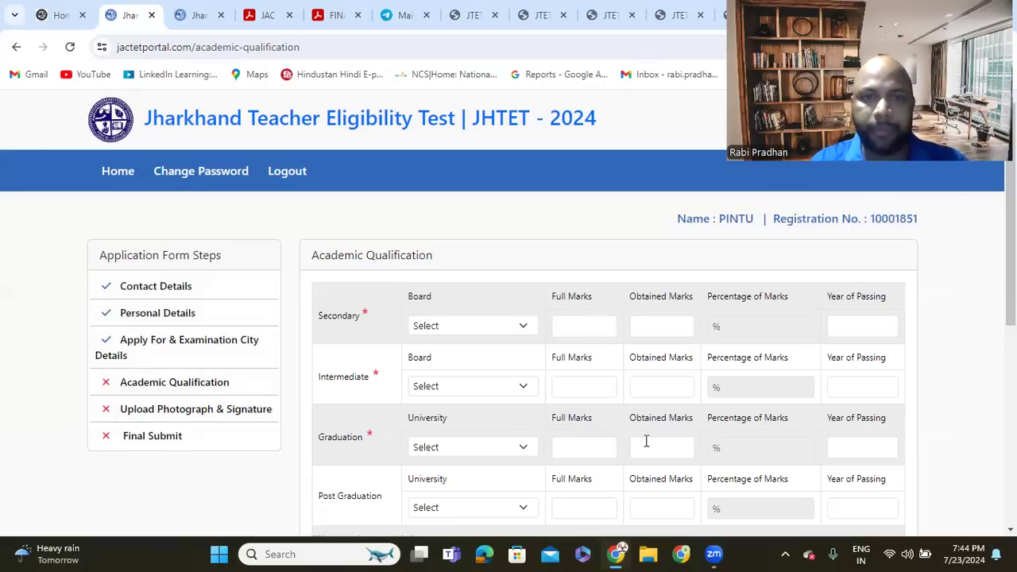
Enter Secondary details: JAC board, 400 marks obtained out of 500, passed in 2005
scroll(672, 450, down, 3)
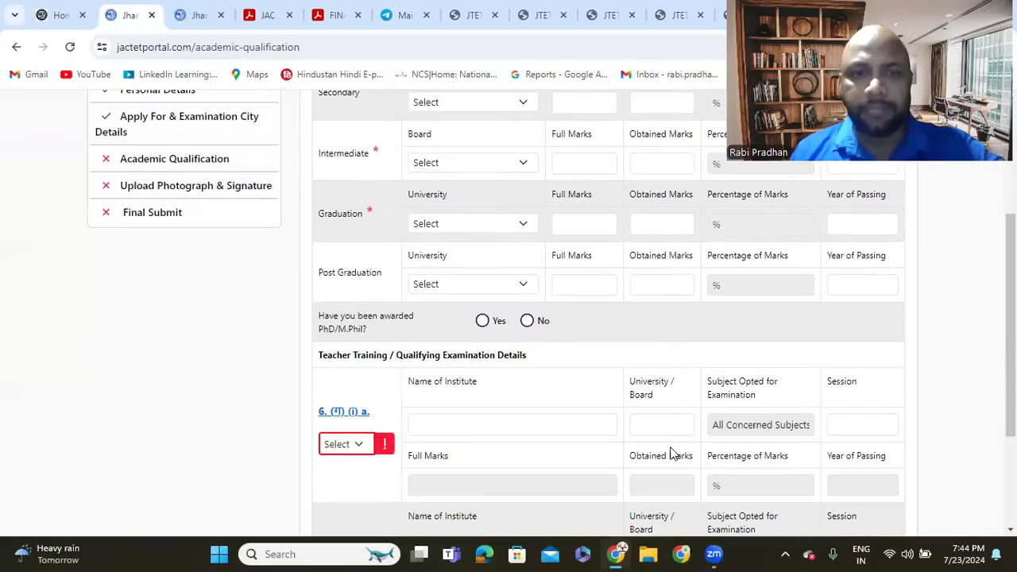
scroll(672, 452, down, 2)
scroll(672, 450, up, 5)
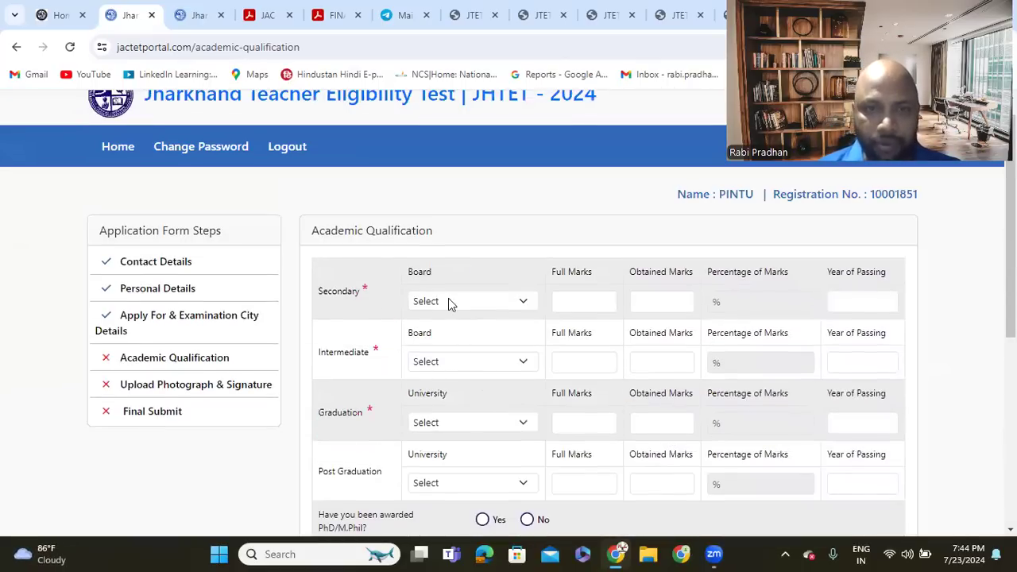
click(449, 302)
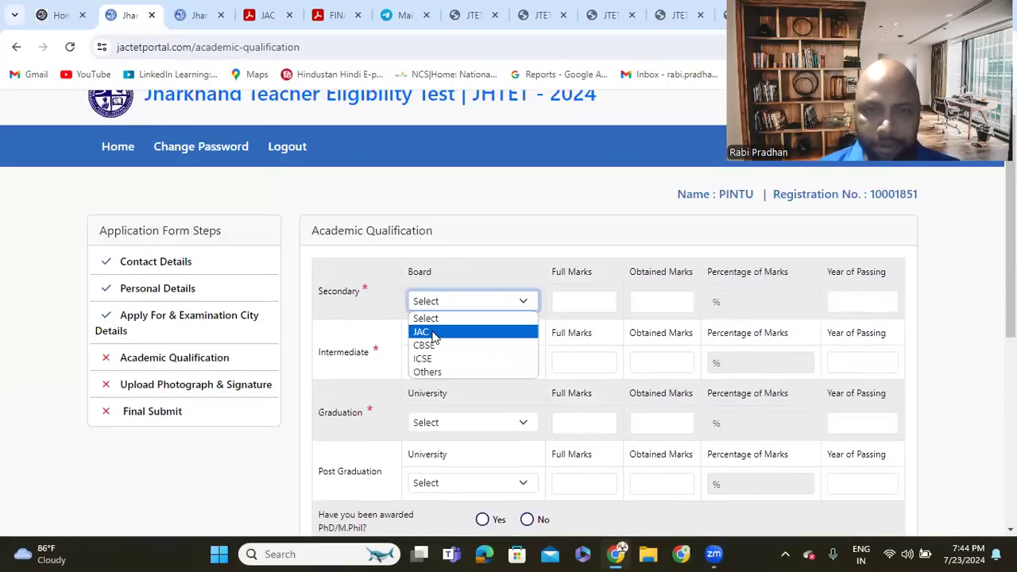
click(439, 331)
click(576, 305)
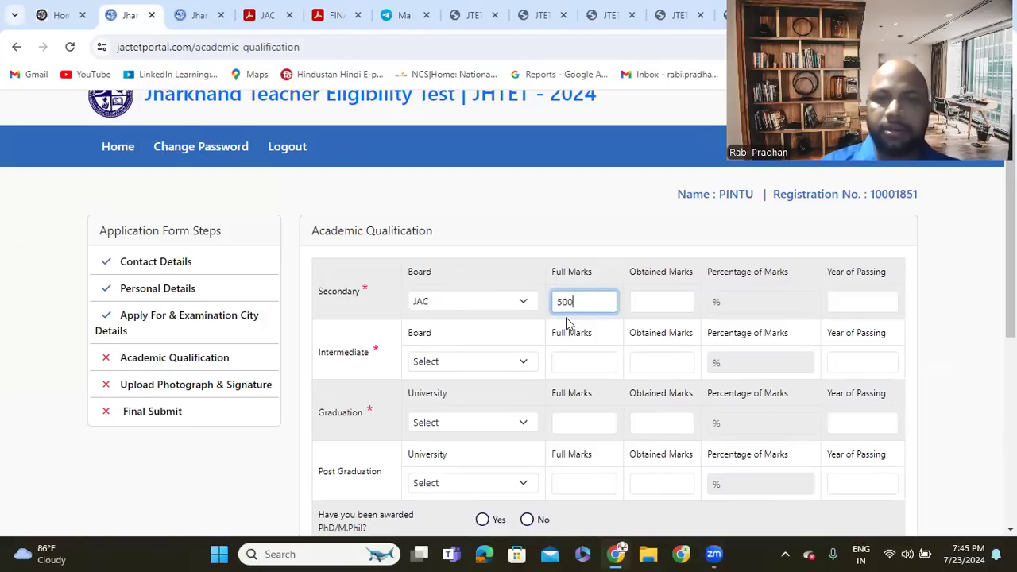
click(652, 301)
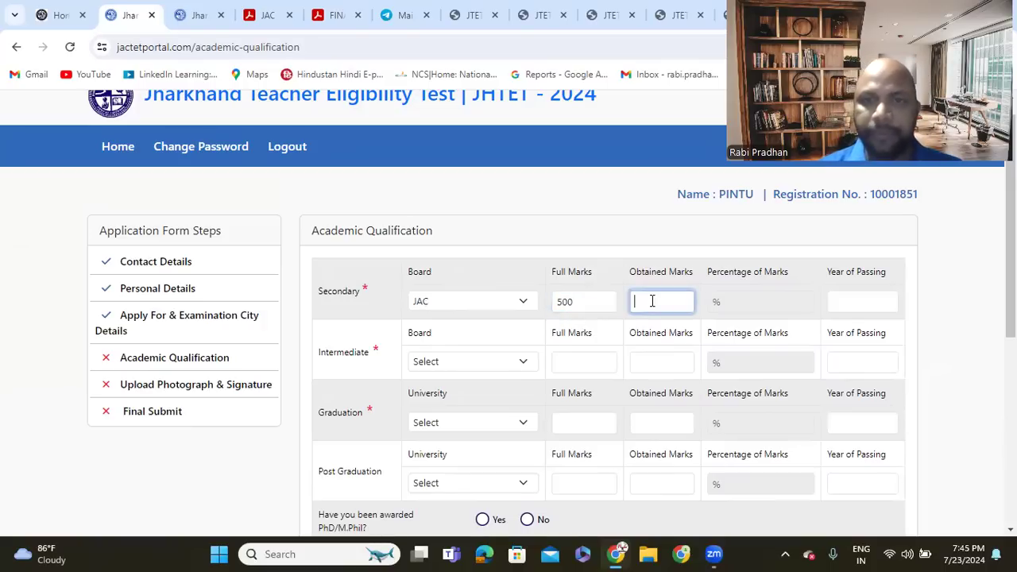
text(400)
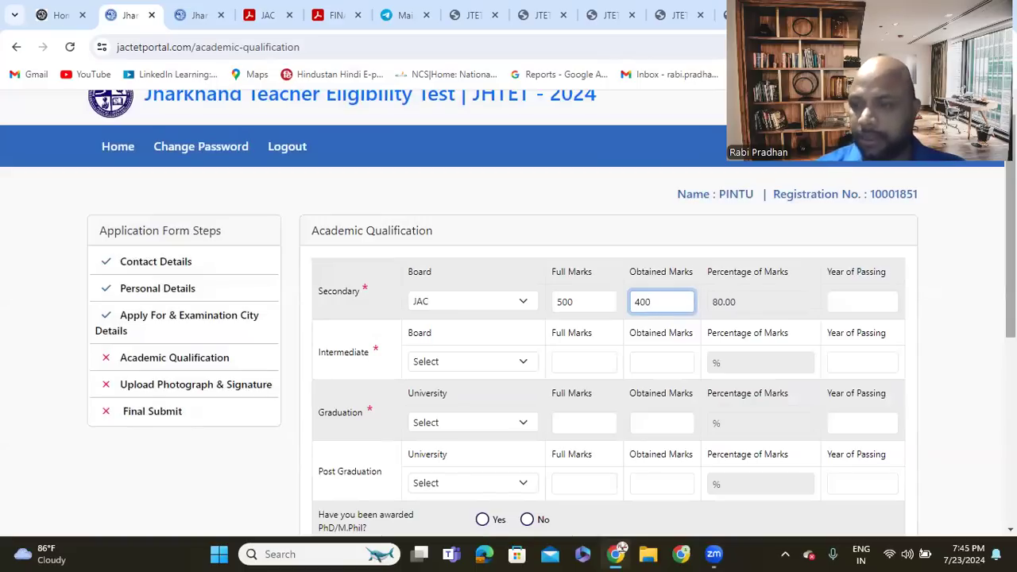
click(858, 303)
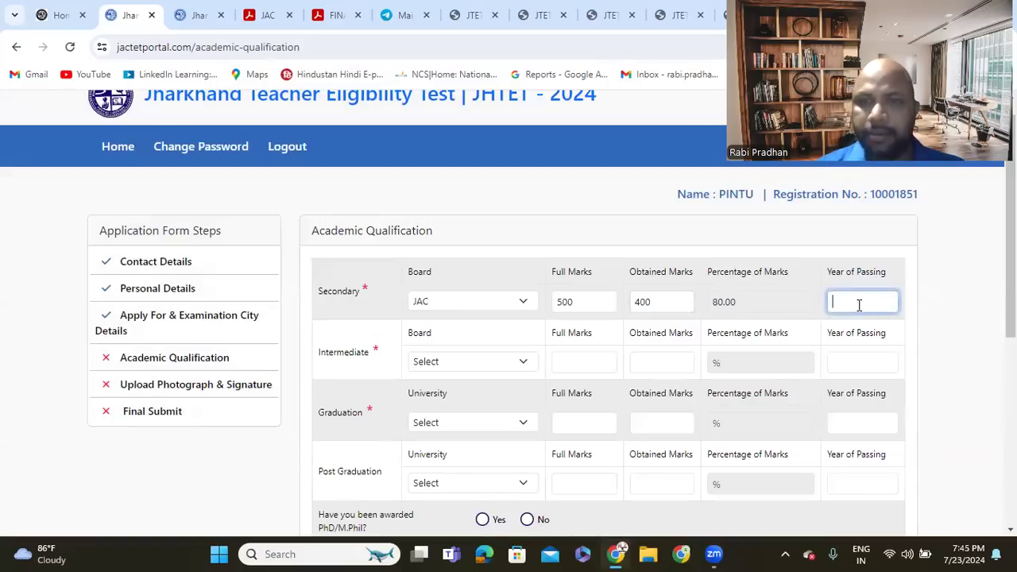
text(2)
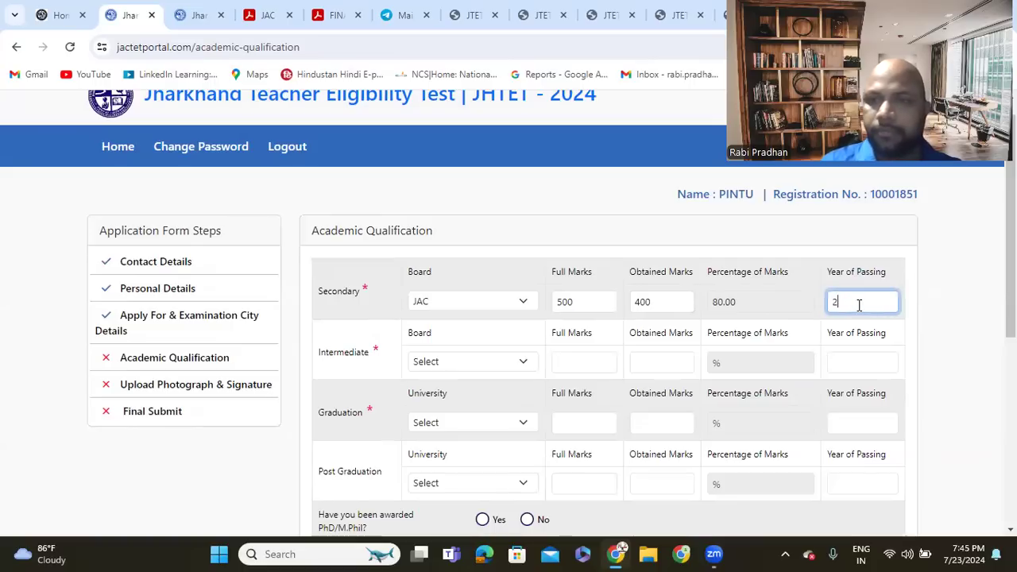
text(0)
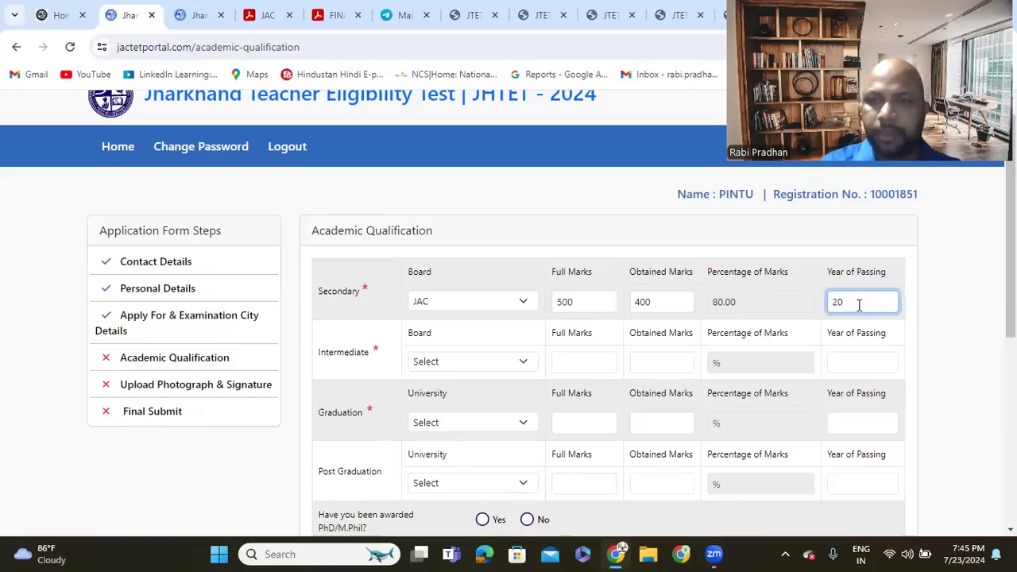
text(505)
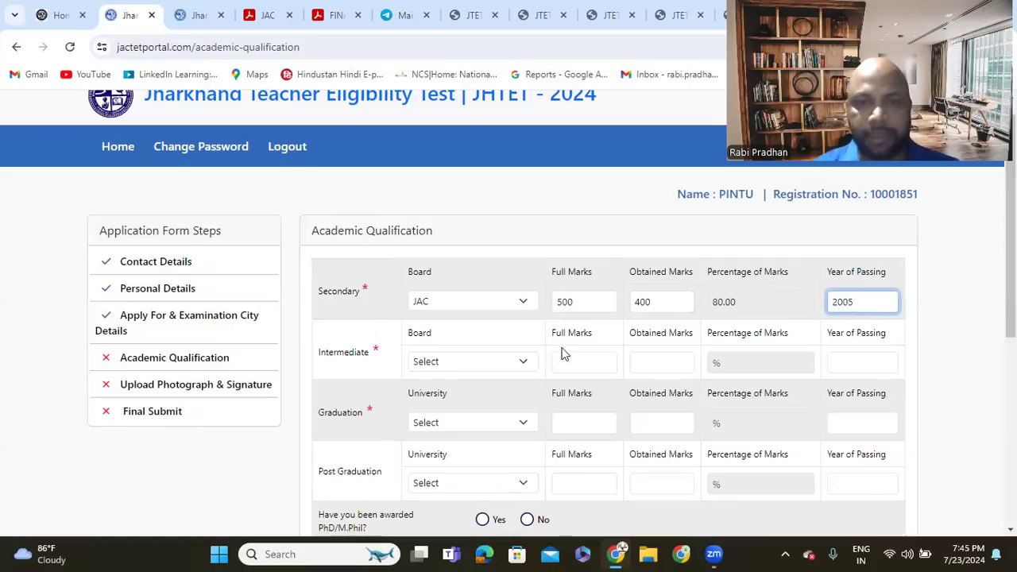
Enter Intermediate details: JAC board, full marks 500, obtained marks 360
click(515, 363)
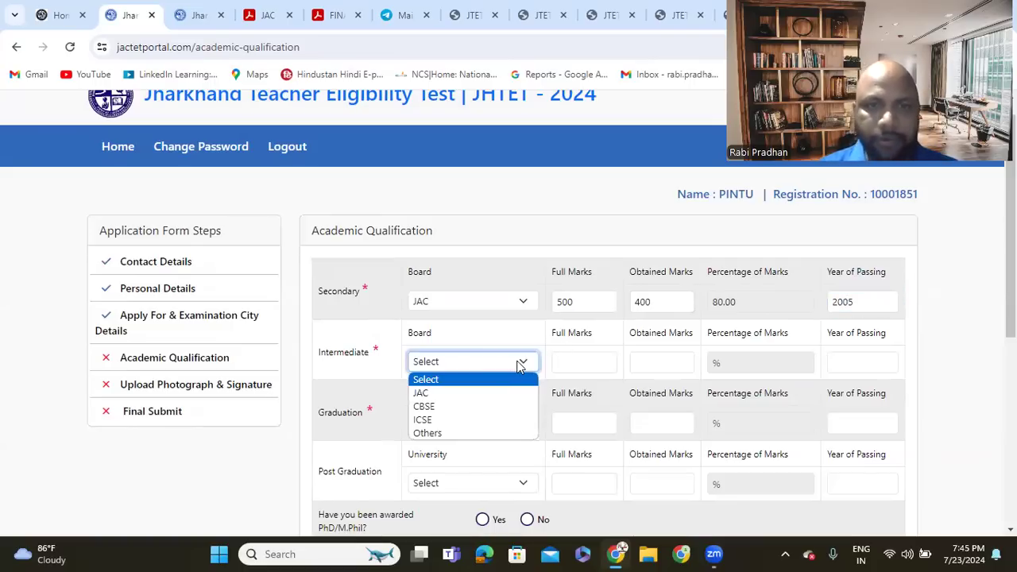
click(469, 395)
click(572, 365)
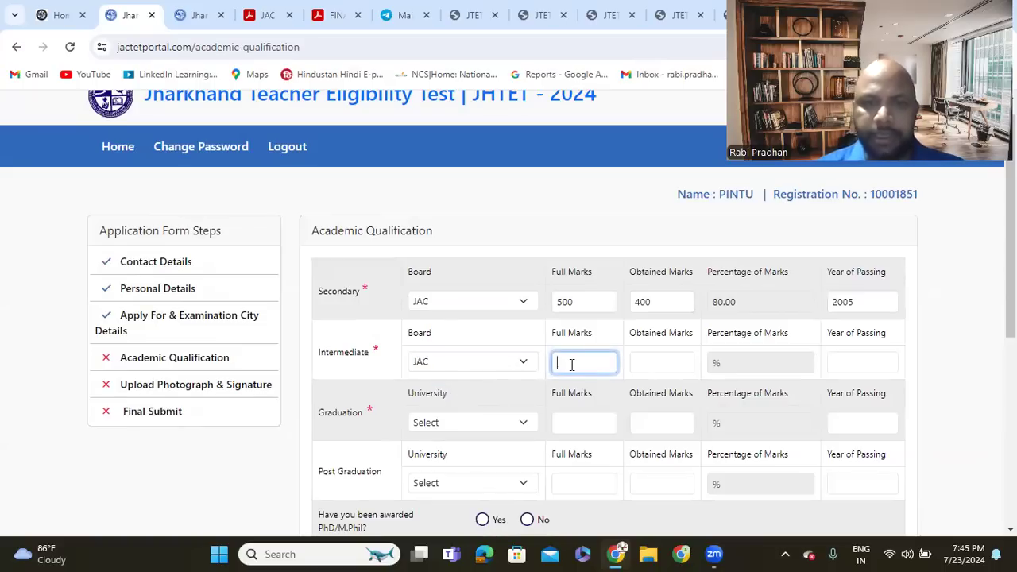
text(500)
click(663, 366)
text(35)
text(6)
key(BackSpace)
key(BackSpace)
key(BackSpace)
text(360)
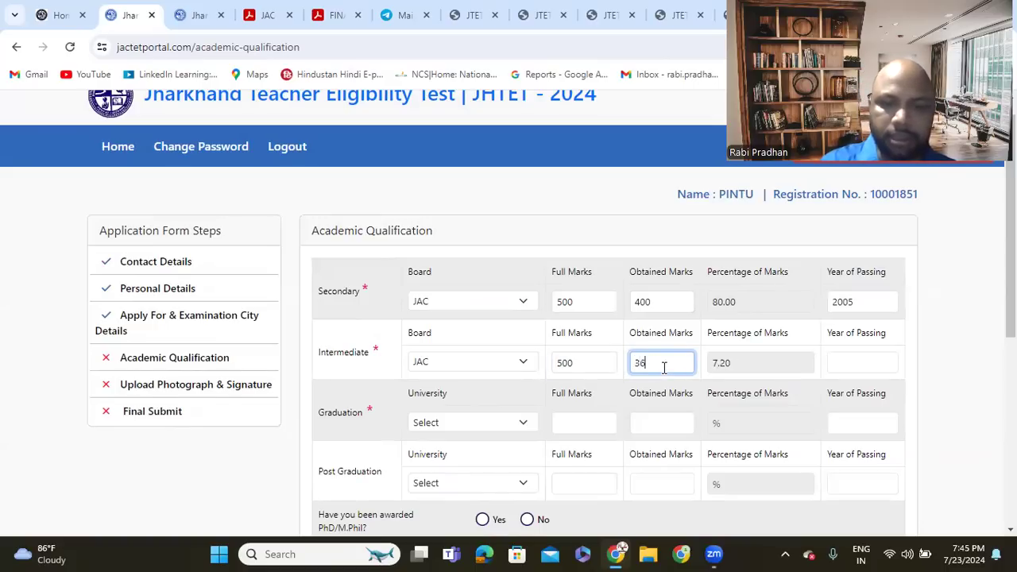
click(874, 357)
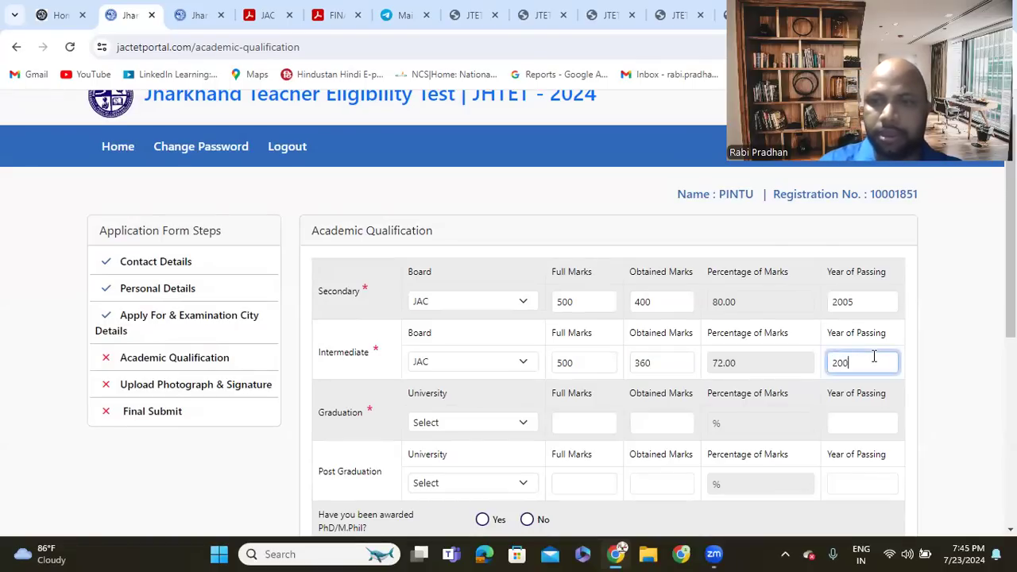
Enter Graduation details: University in Jharkhand, full marks 500, obtained marks 300
click(517, 430)
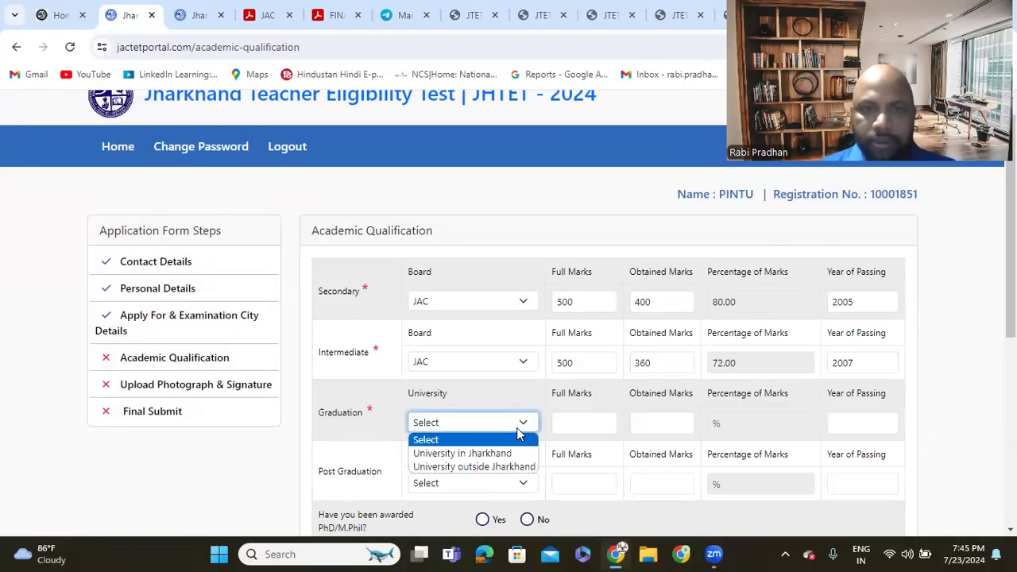
click(492, 459)
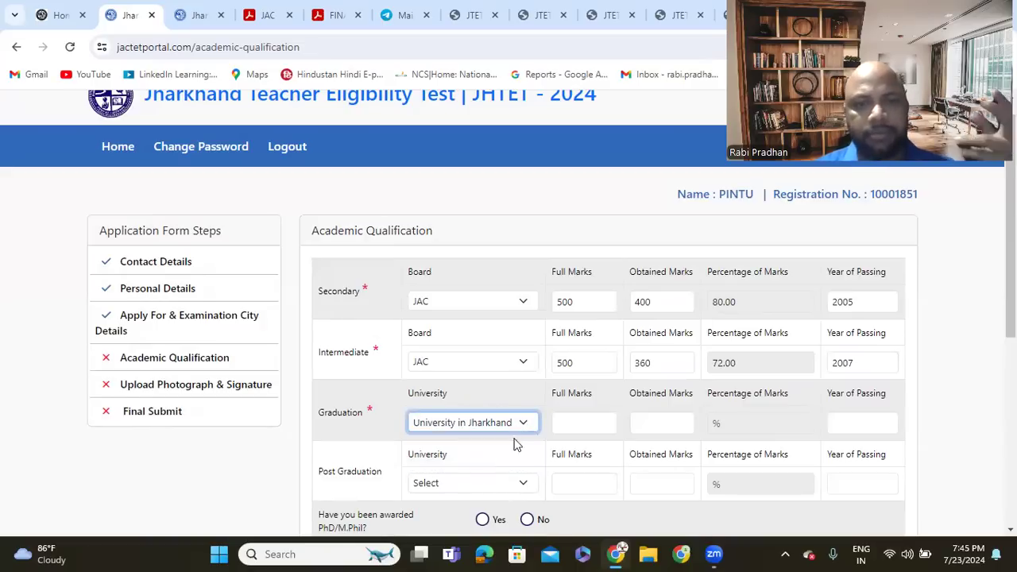
click(568, 418)
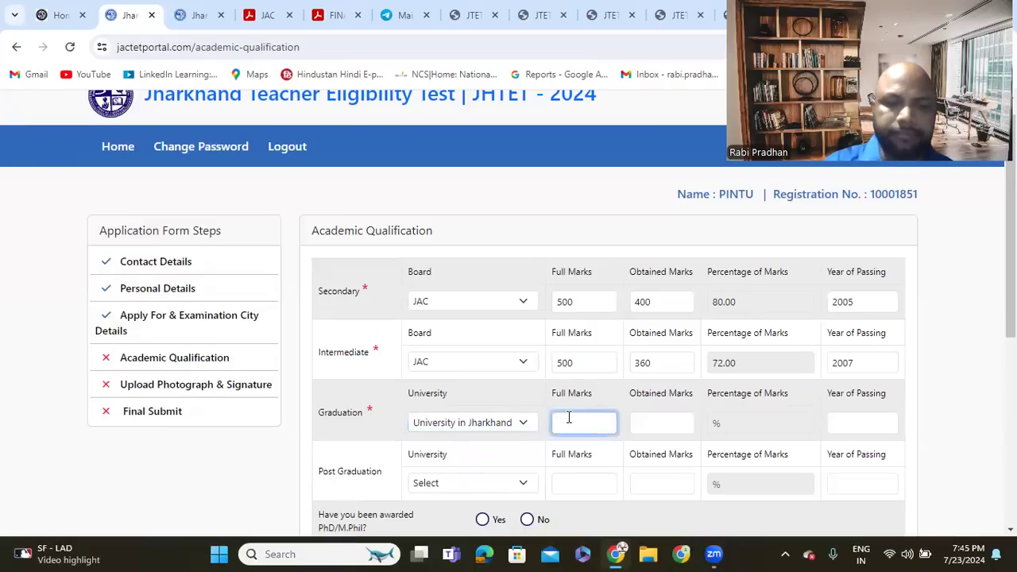
text(5)
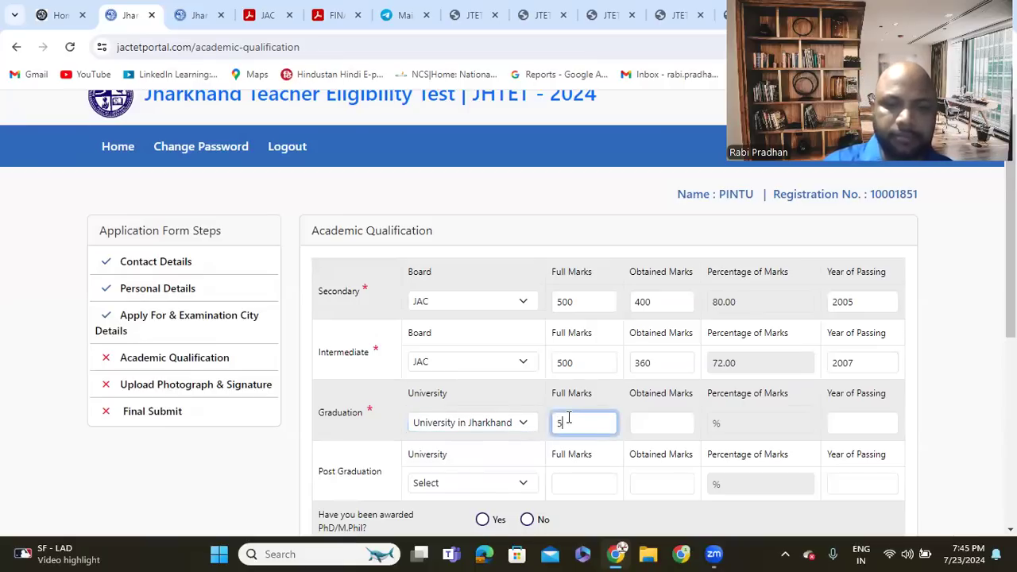
text(00)
click(647, 424)
text(300)
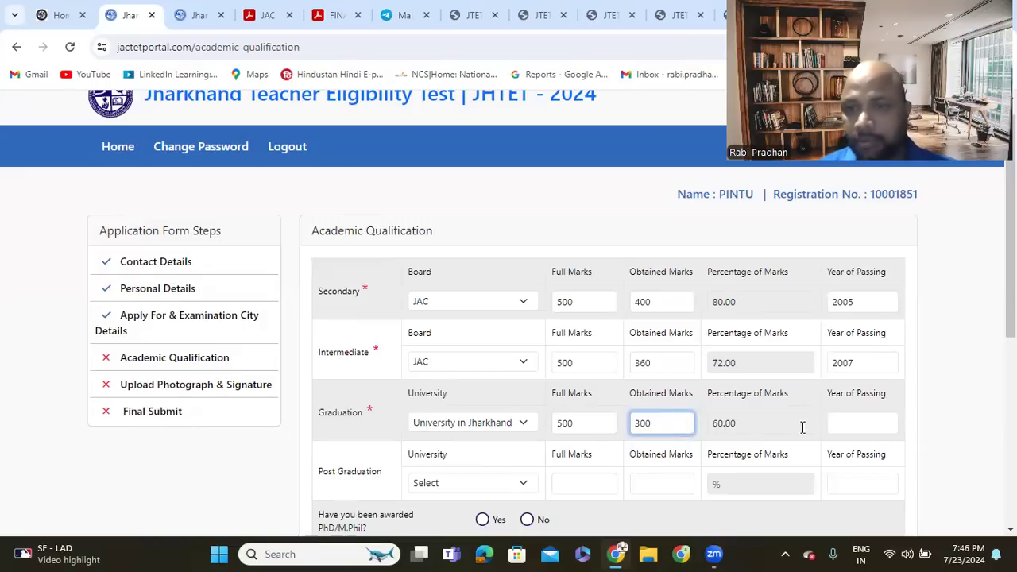
click(854, 422)
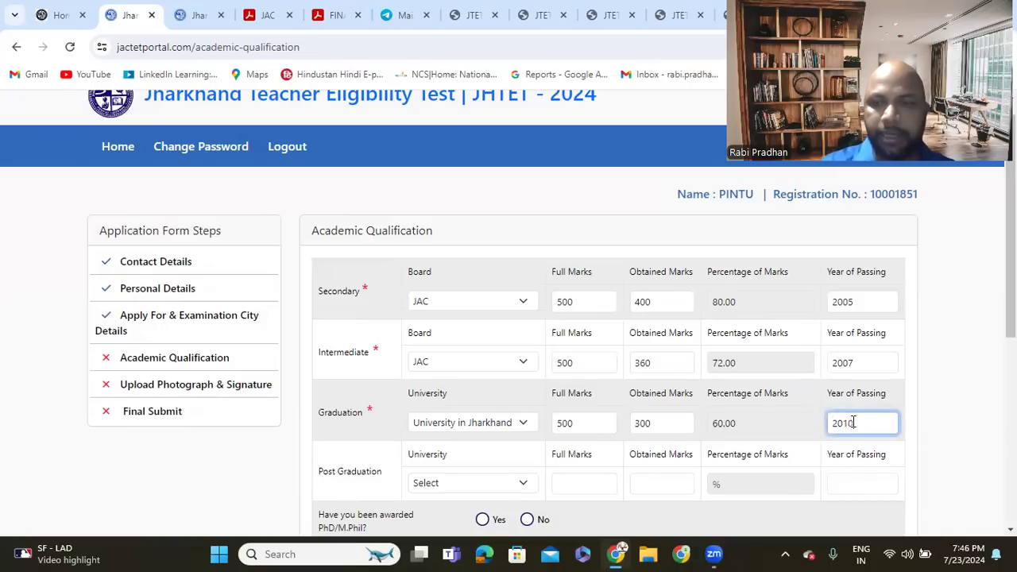
Answer No to the PhD/M.Phil question
scroll(607, 407, down, 3)
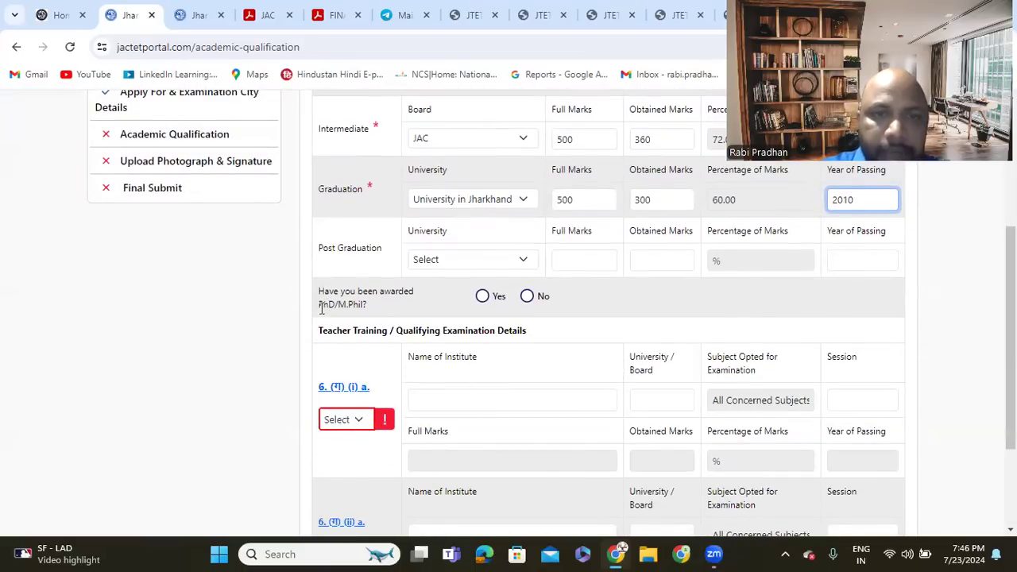
click(527, 299)
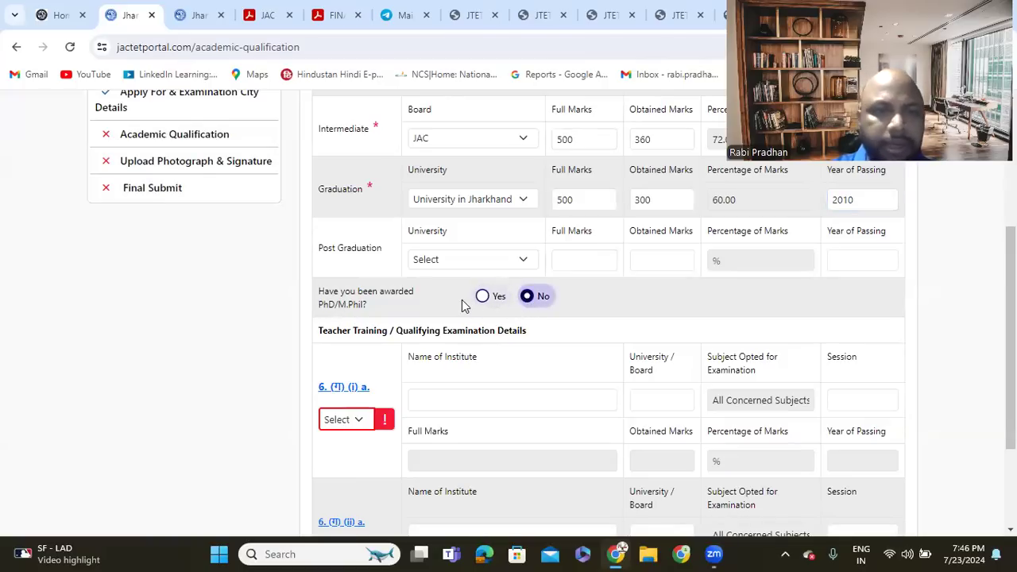
scroll(465, 306, down, 1)
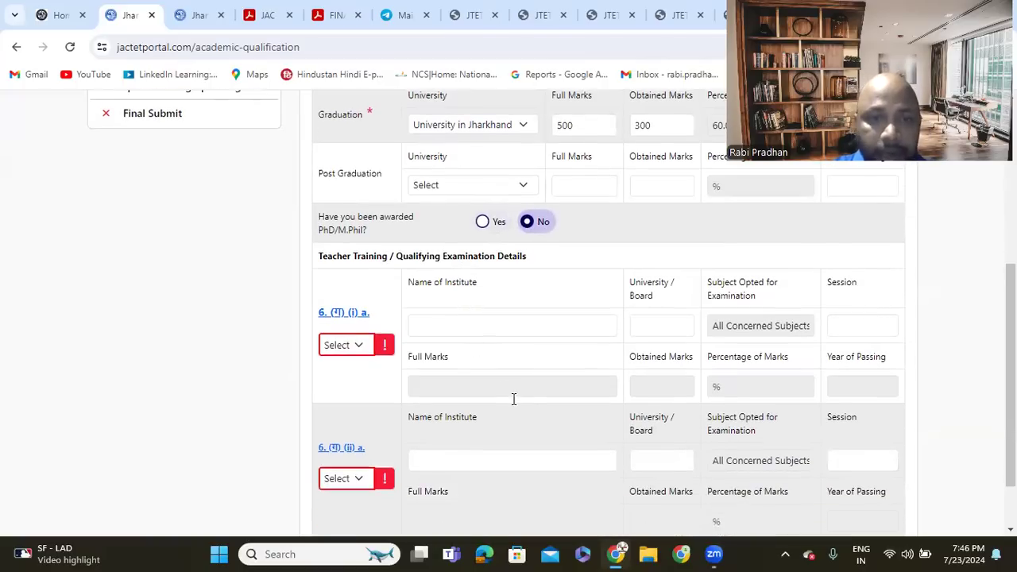
click(525, 327)
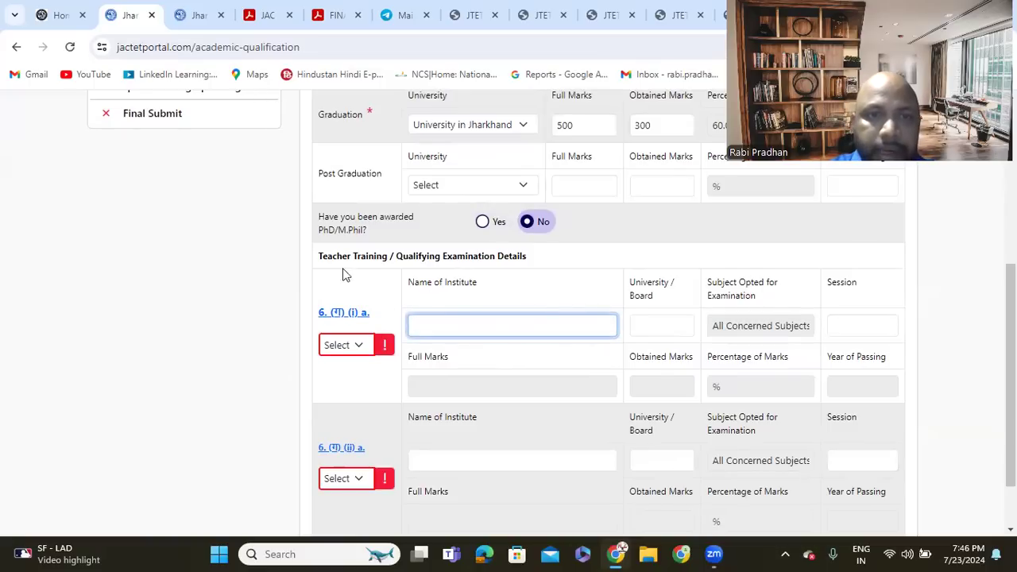
click(326, 255)
drag(320, 255, 386, 256)
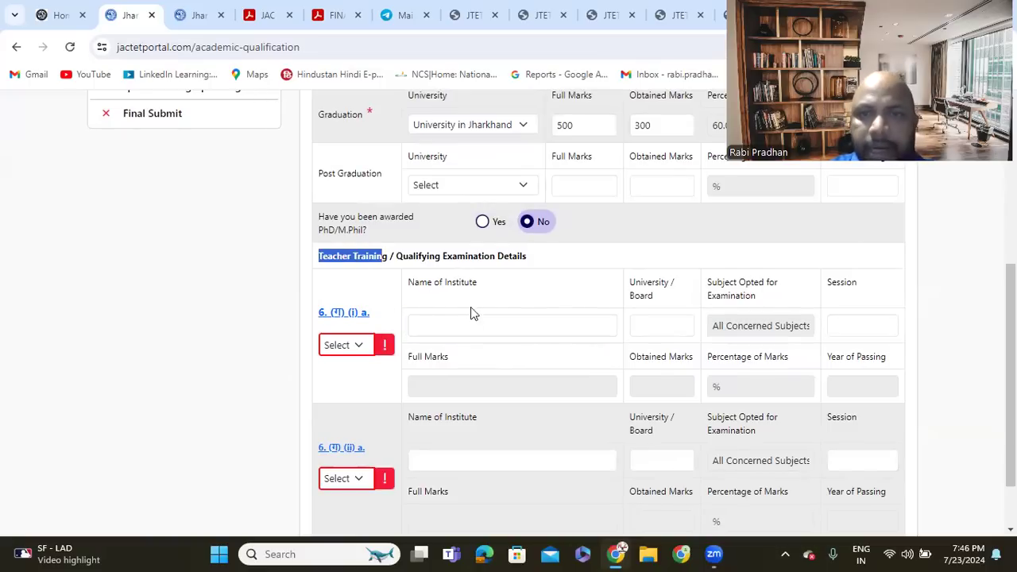
Enter the first teacher training: institute baharagora, university ranchi, session 2012-2014
click(482, 321)
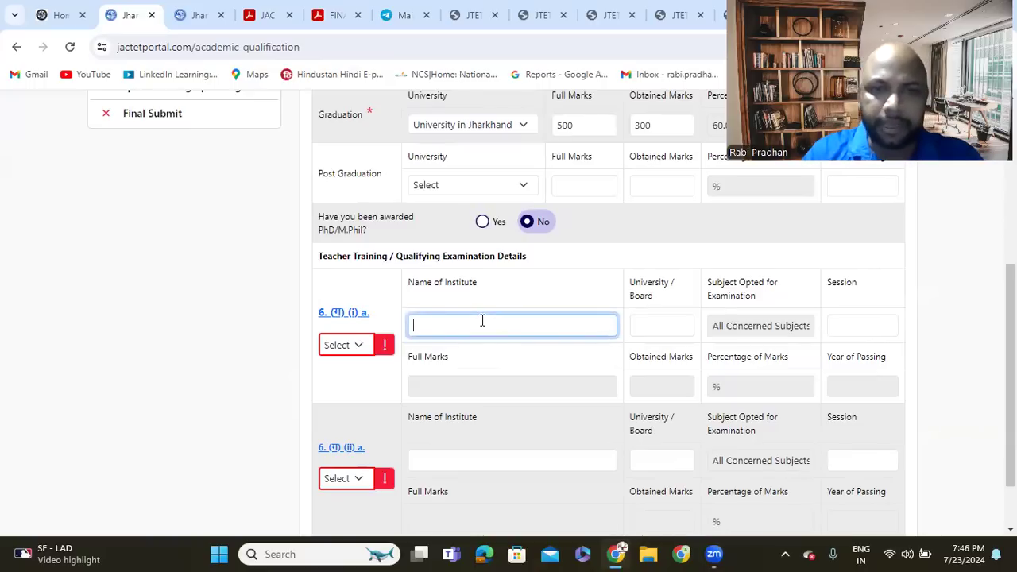
text(baharagora)
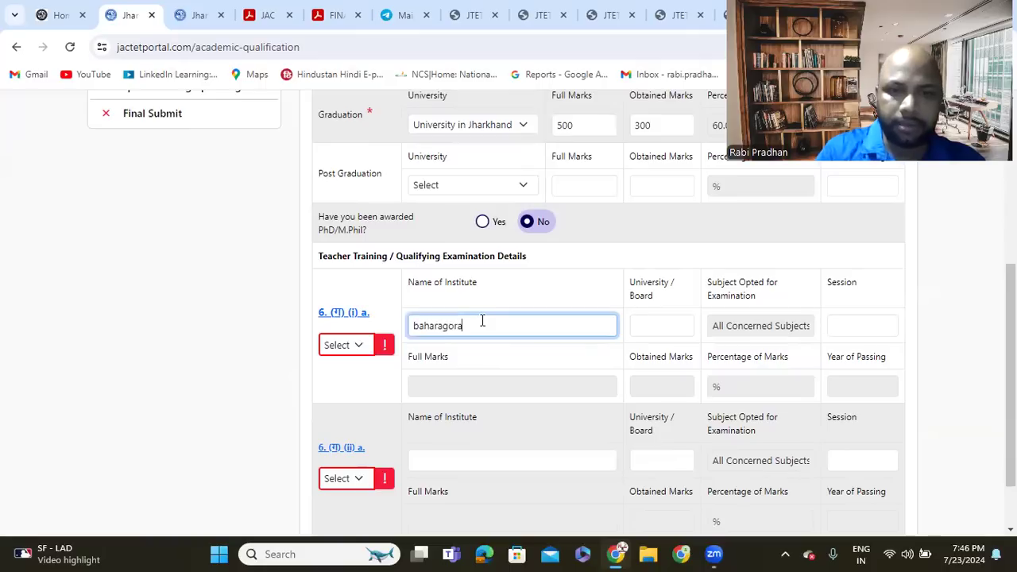
click(660, 325)
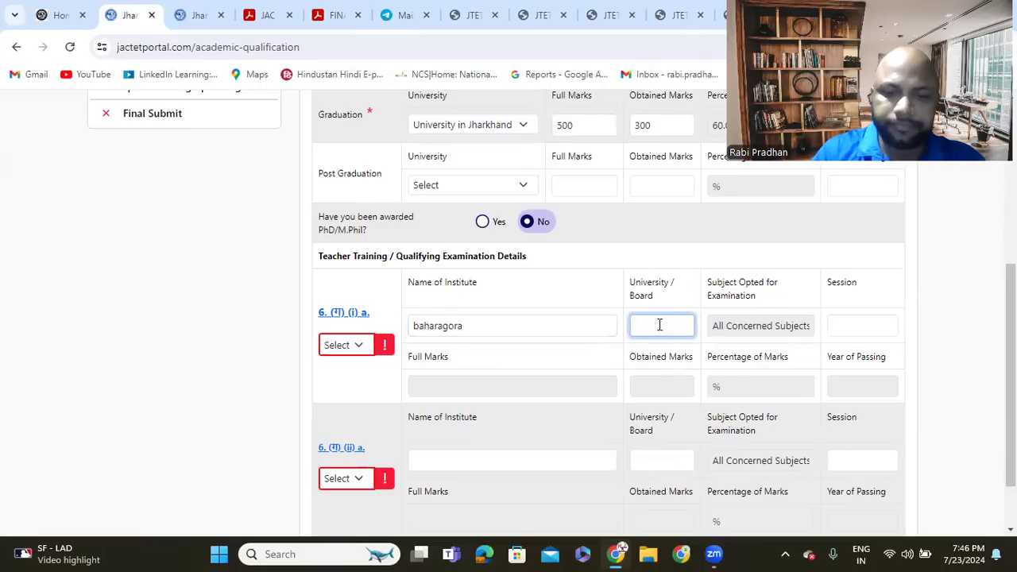
text(ranchi)
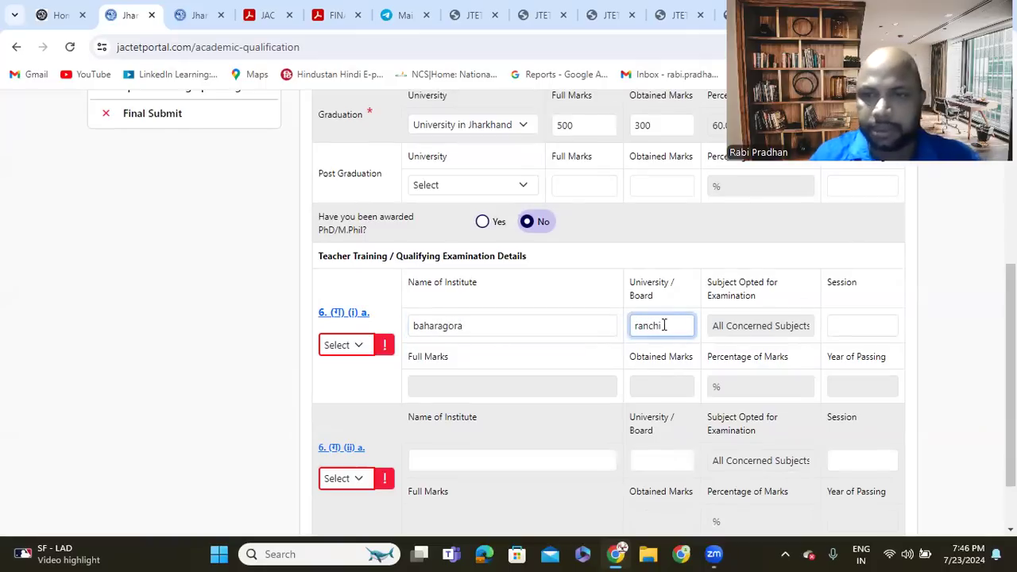
click(763, 333)
click(845, 333)
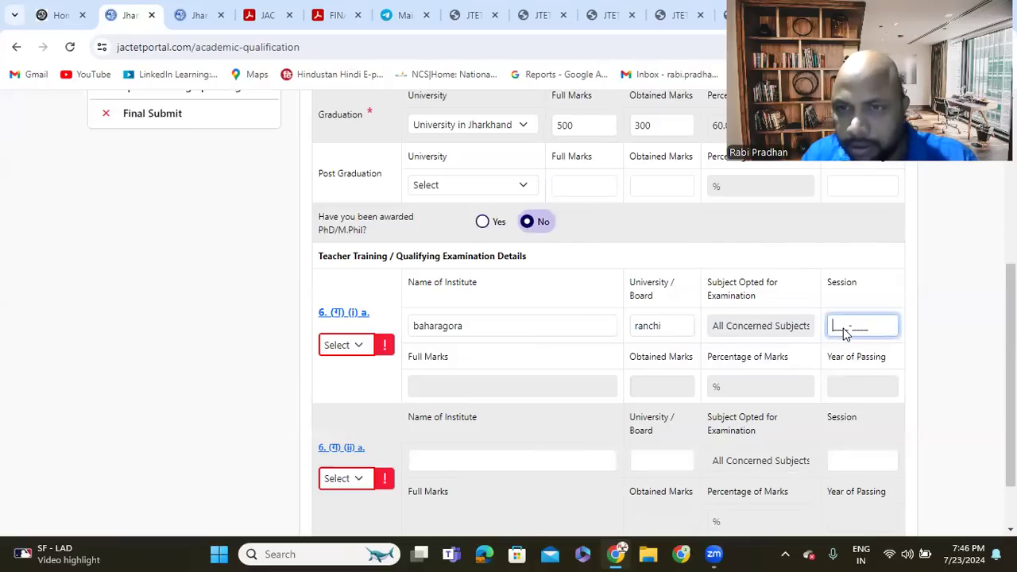
text(201)
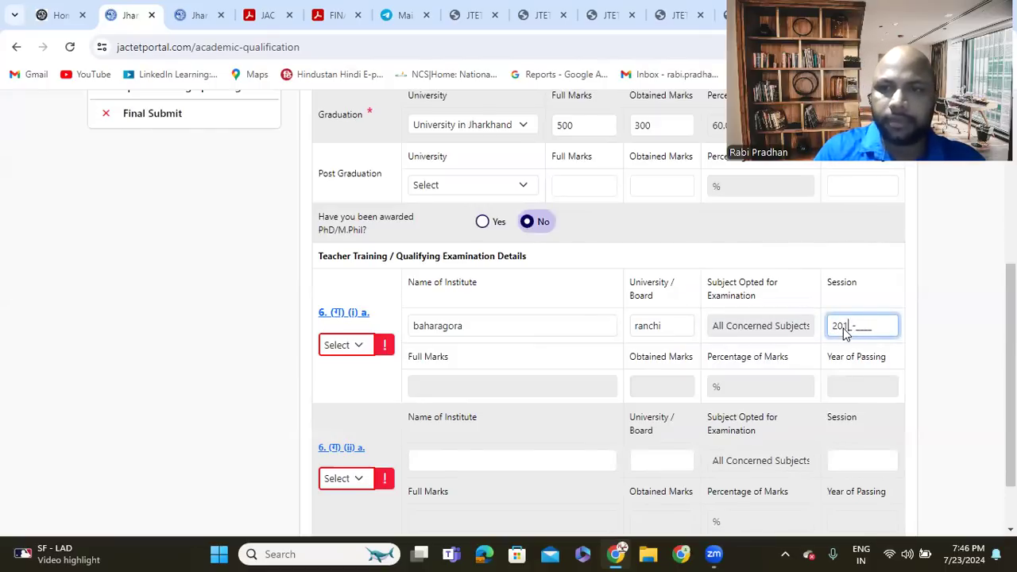
text(2-2014)
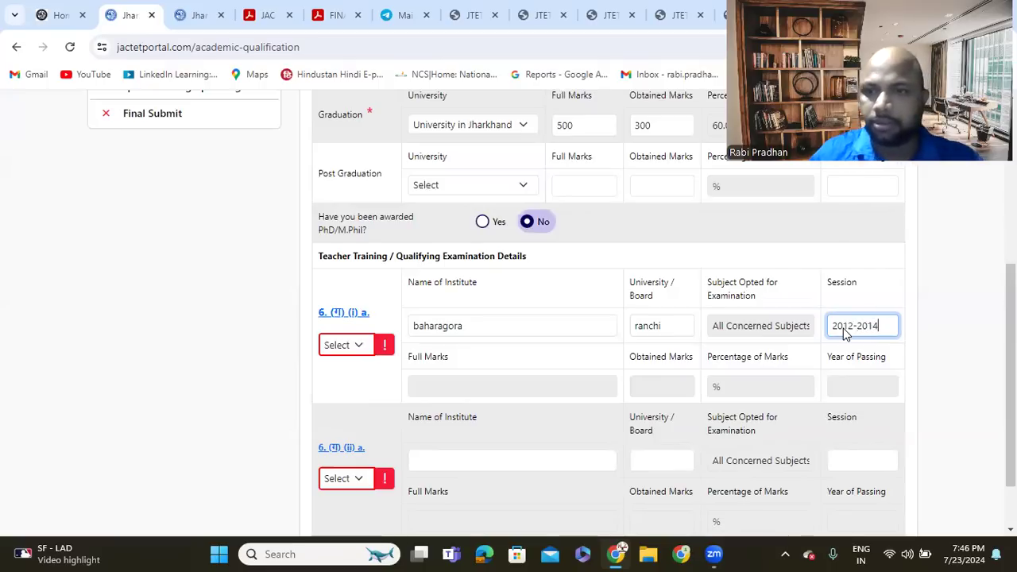
double_click(435, 358)
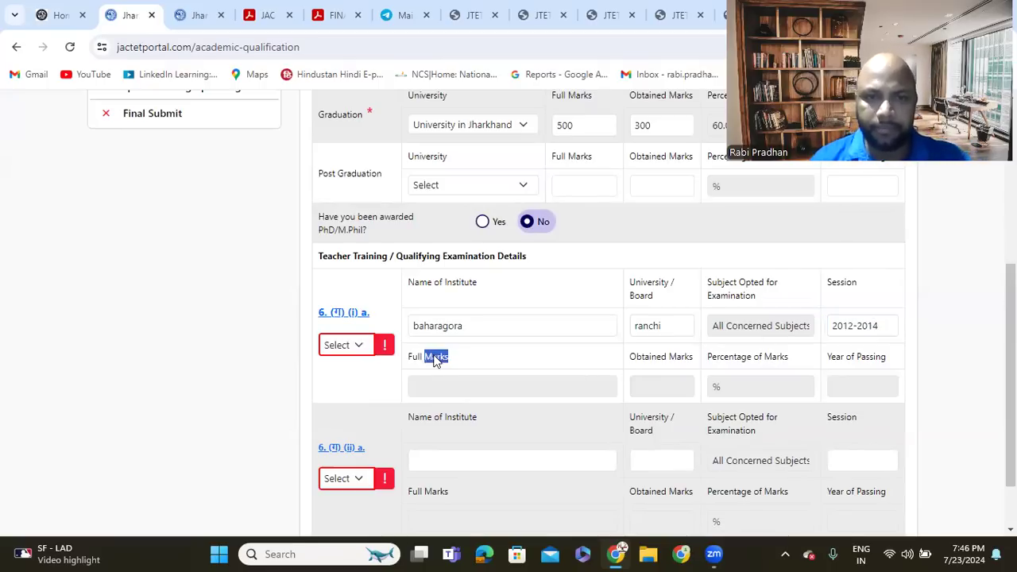
click(448, 359)
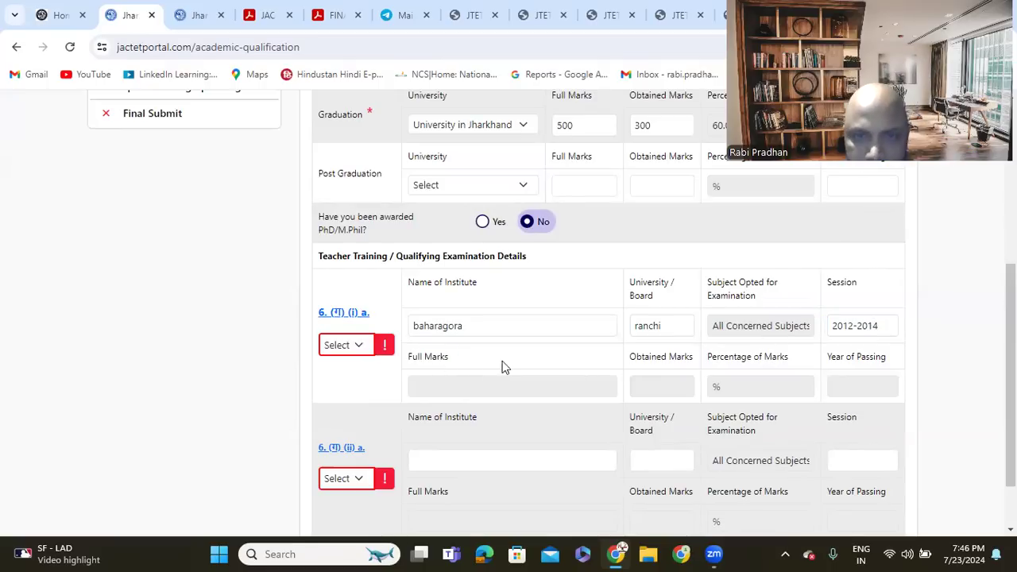
click(465, 387)
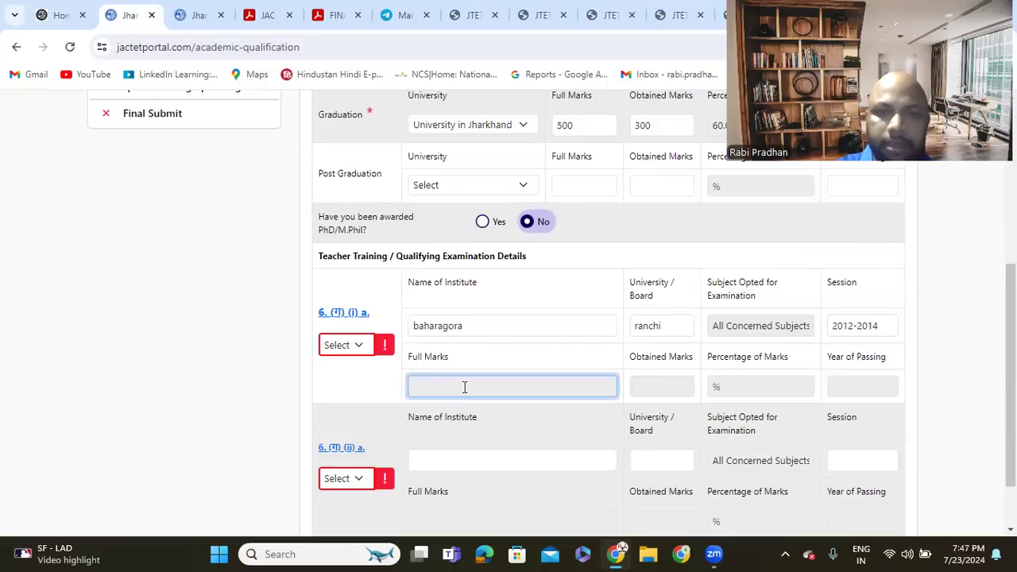
Mark the first training Passed with full marks 800, obtained 600, passing year 2016
click(651, 387)
click(520, 387)
click(358, 347)
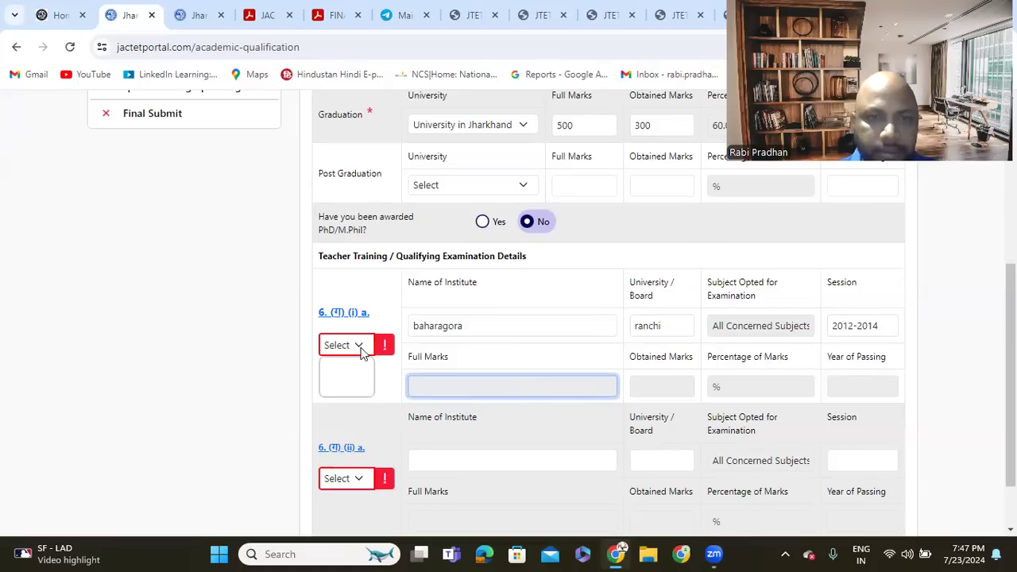
click(344, 390)
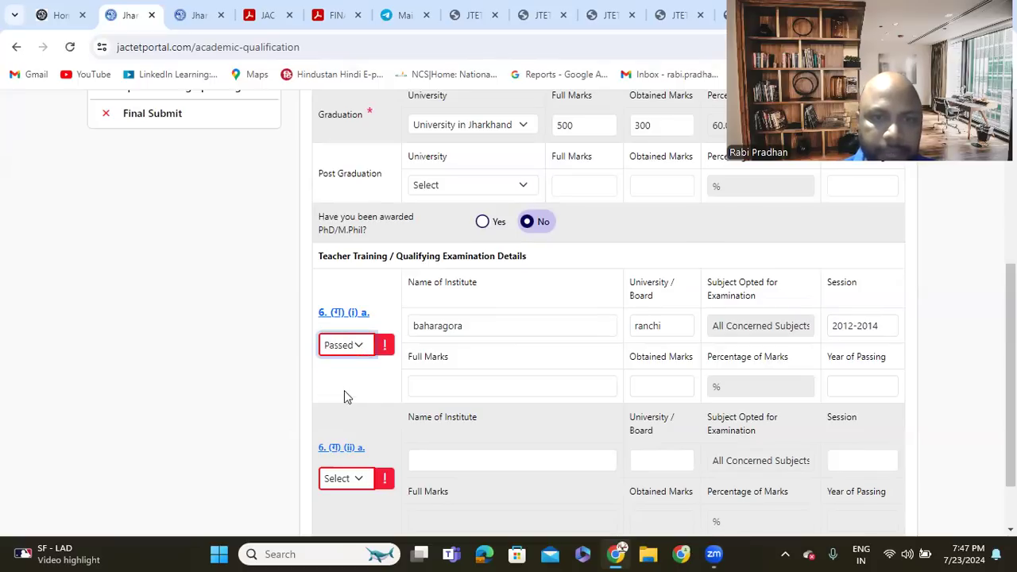
click(450, 387)
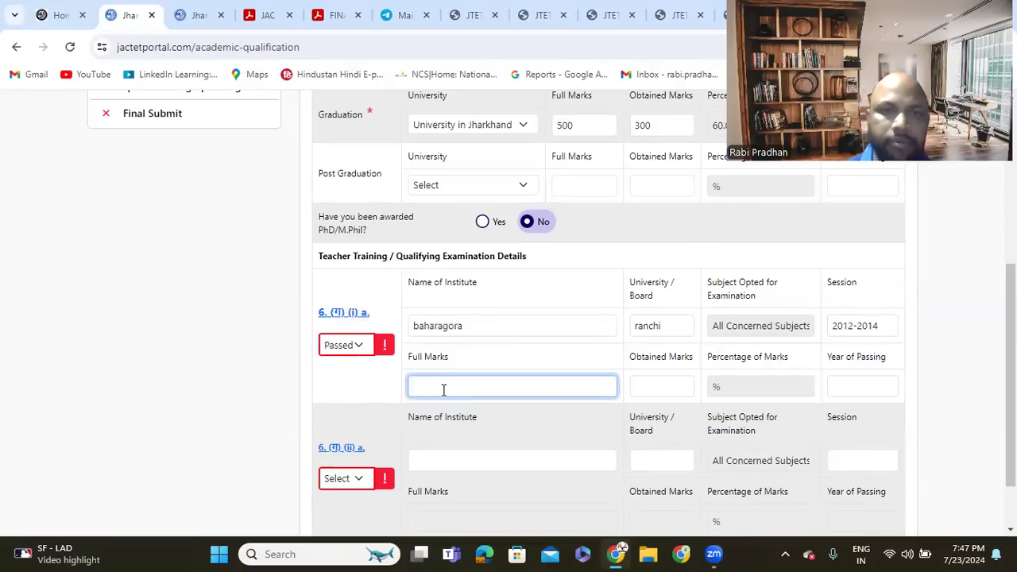
text(800)
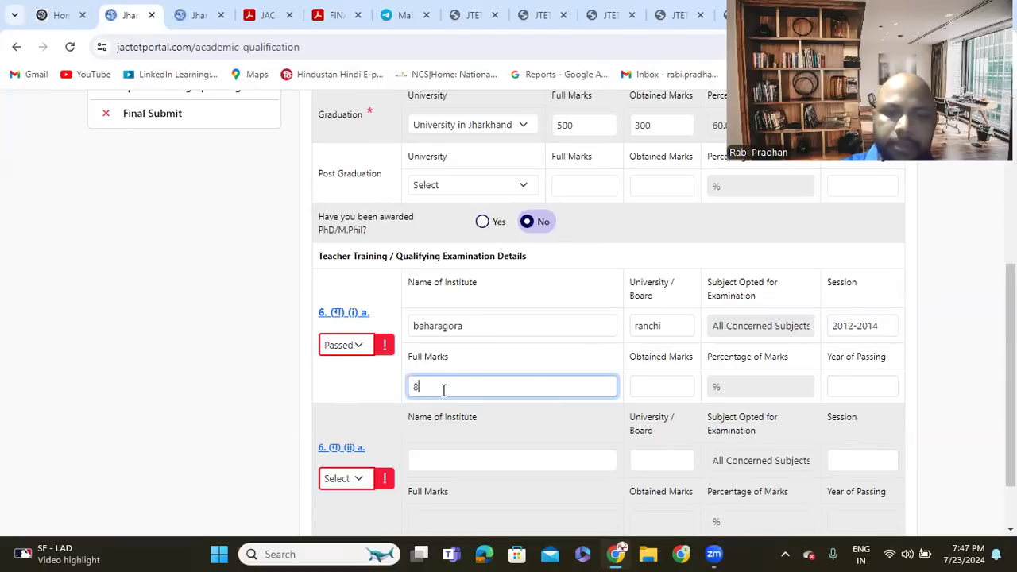
click(648, 391)
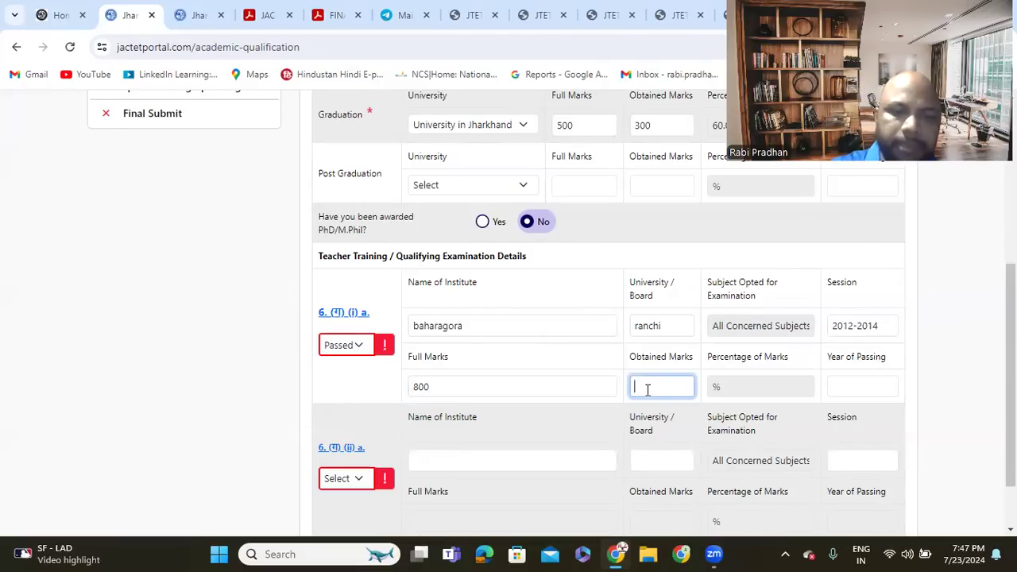
text(600)
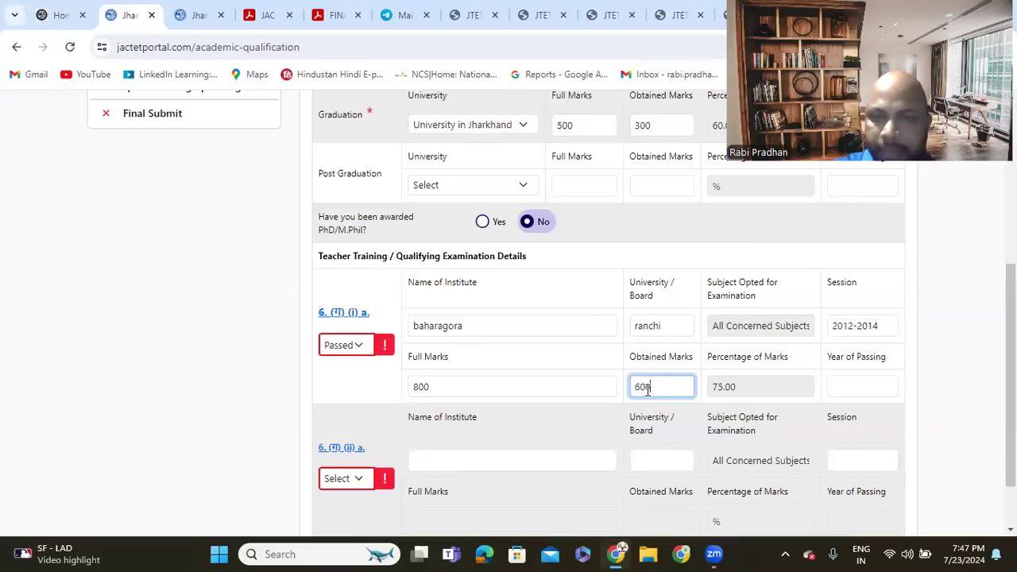
click(855, 387)
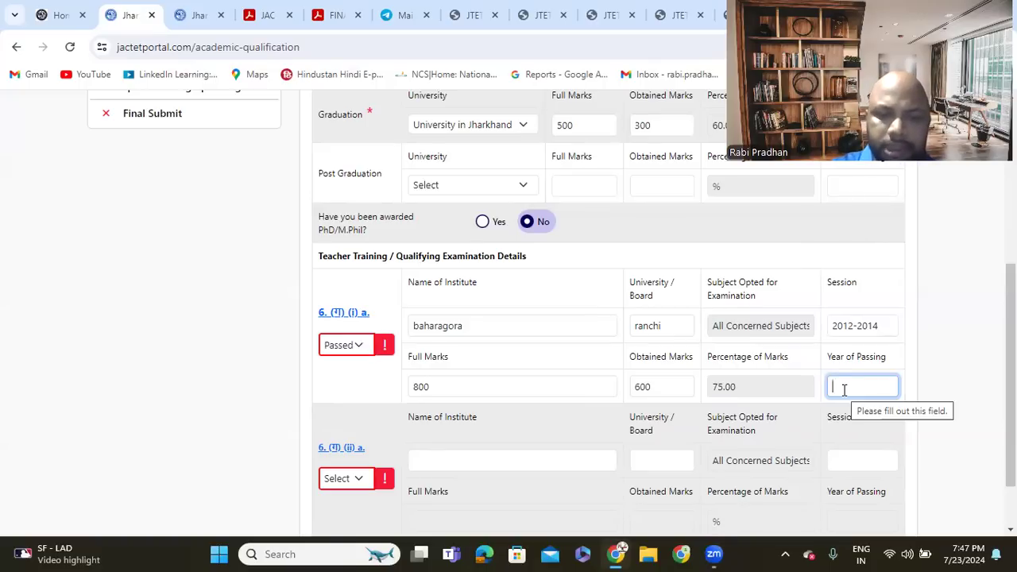
text(2016)
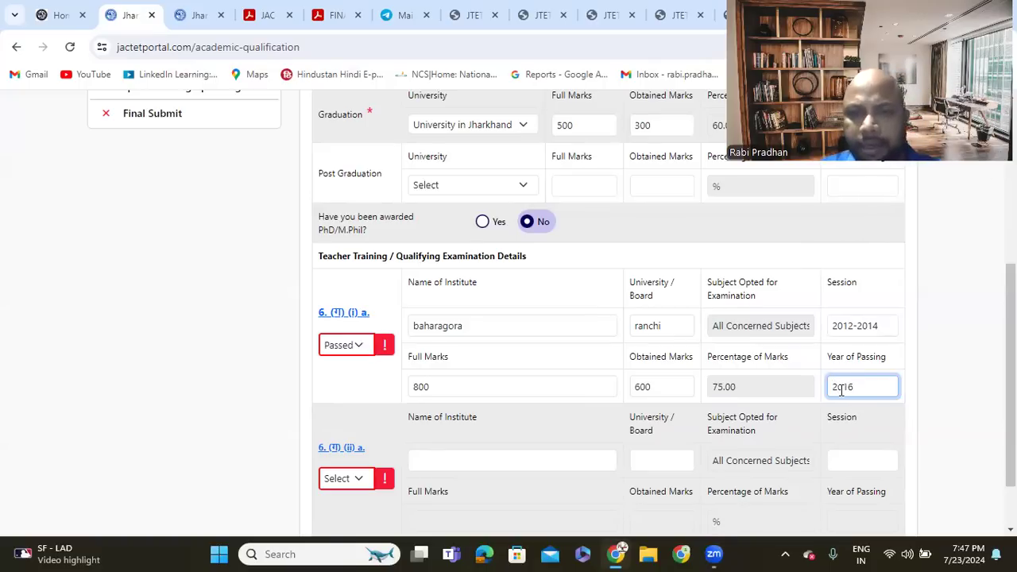
scroll(841, 389, down, 1)
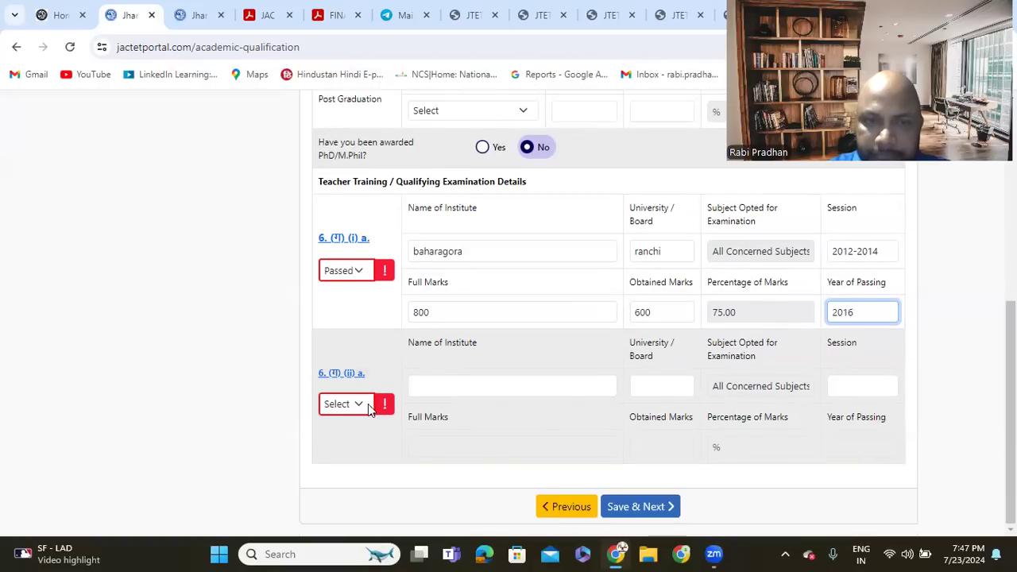
Mark the second training as Passed and enter its institute name
click(366, 404)
click(348, 450)
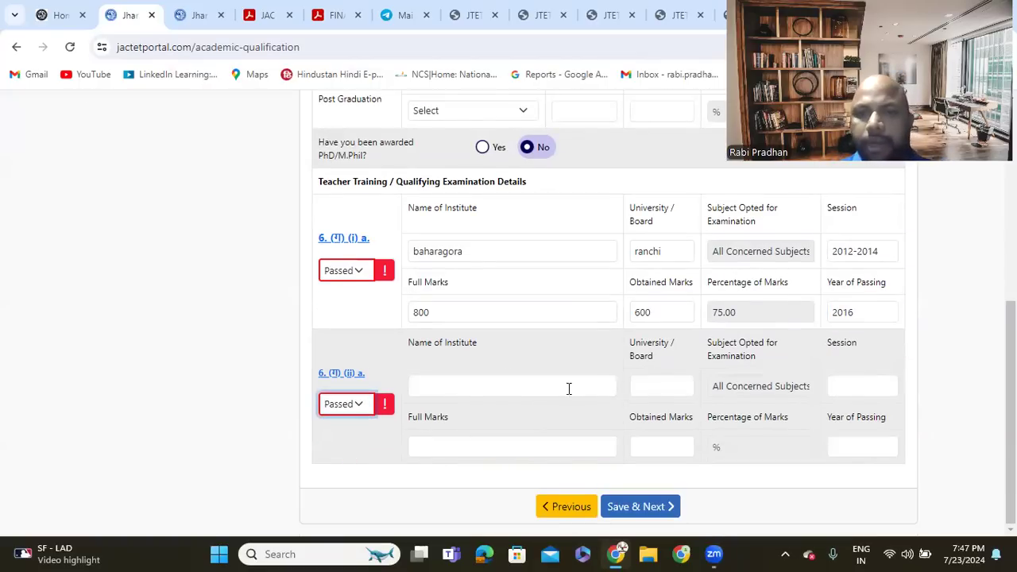
click(643, 513)
click(642, 512)
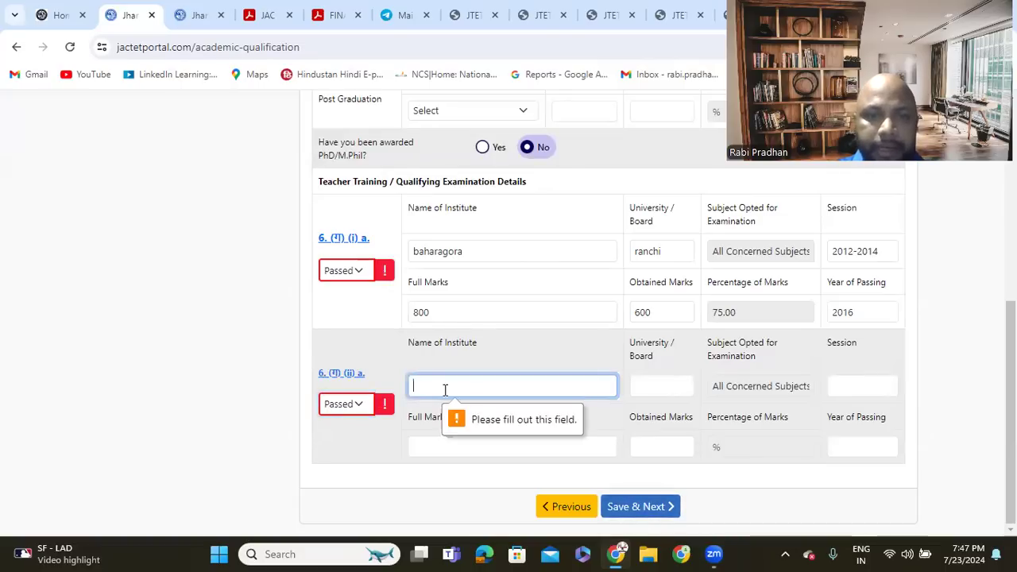
text(rrrrrr)
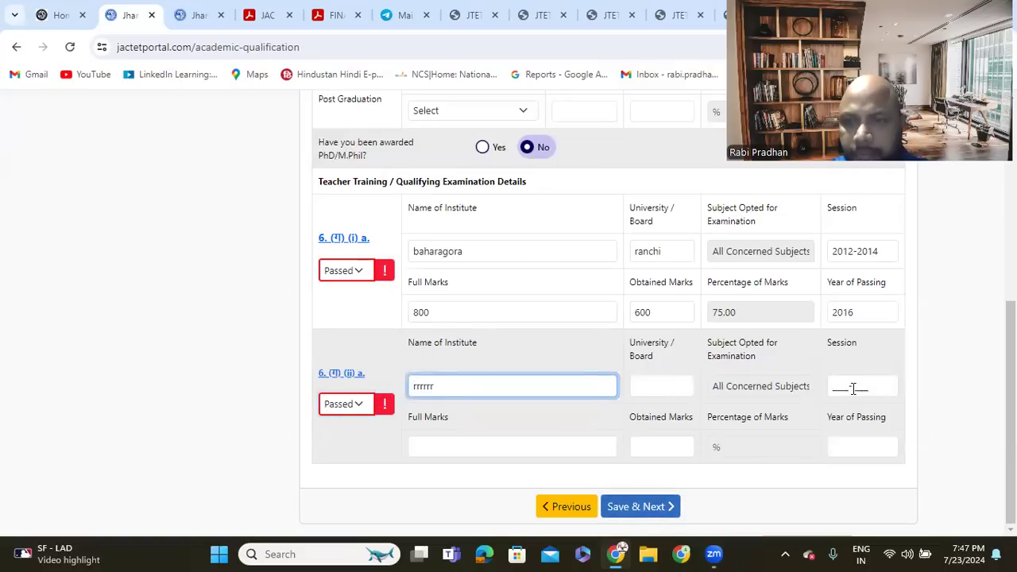
Enter the second training's session 2016, full marks 6000, obtained 500 and year 2017
click(847, 388)
text(2016-____)
click(435, 445)
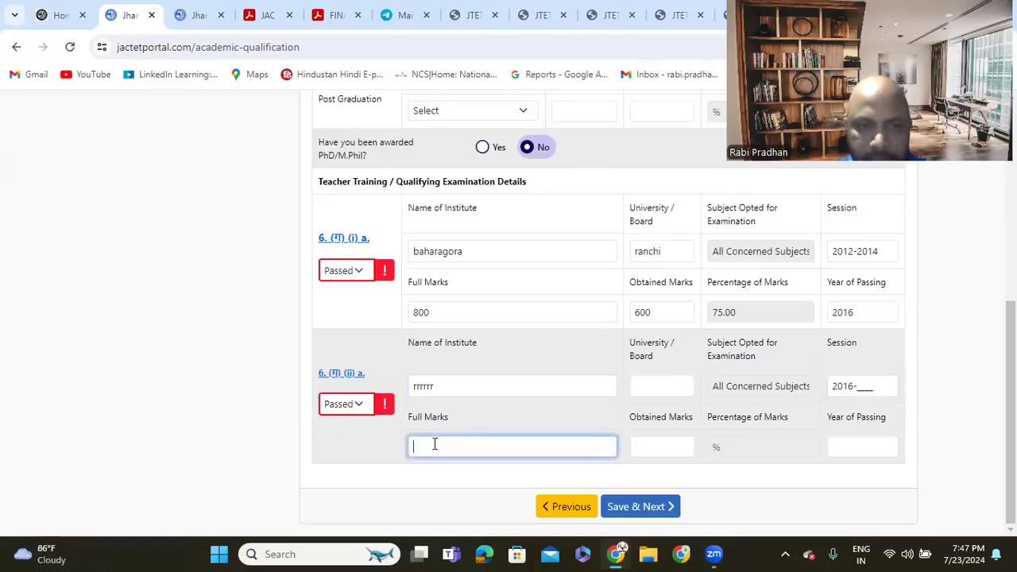
text(6000)
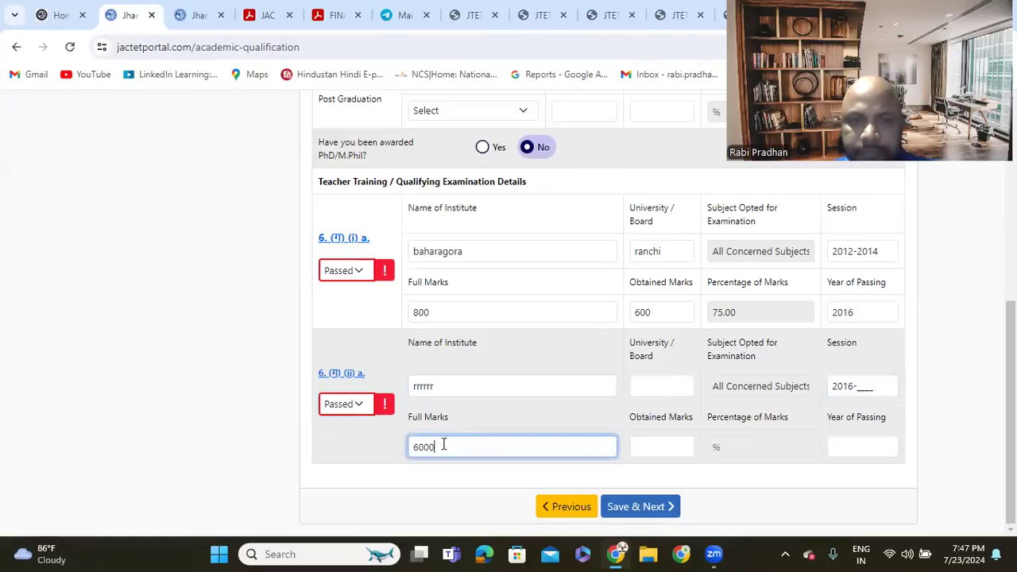
click(647, 446)
text(500)
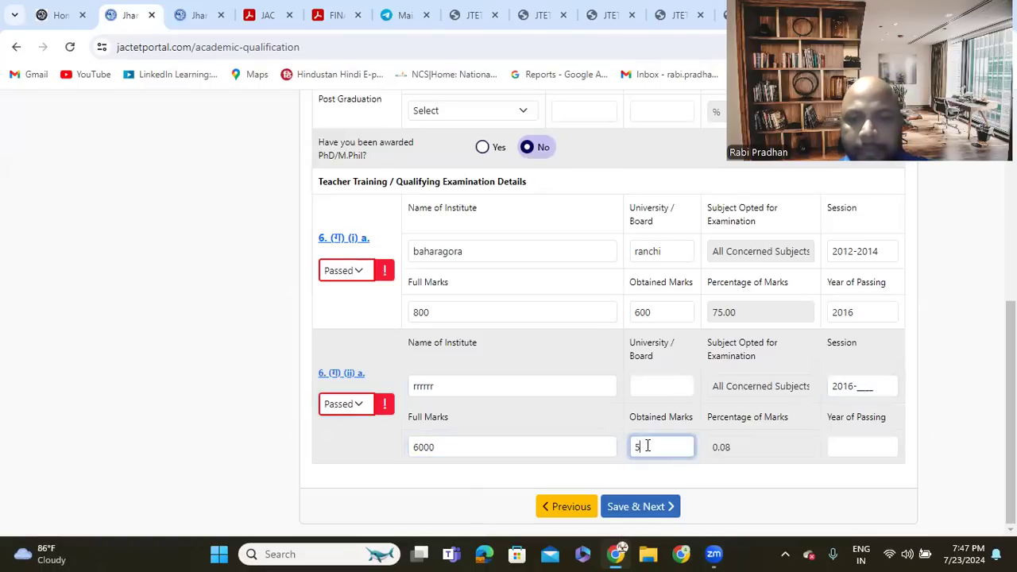
click(840, 450)
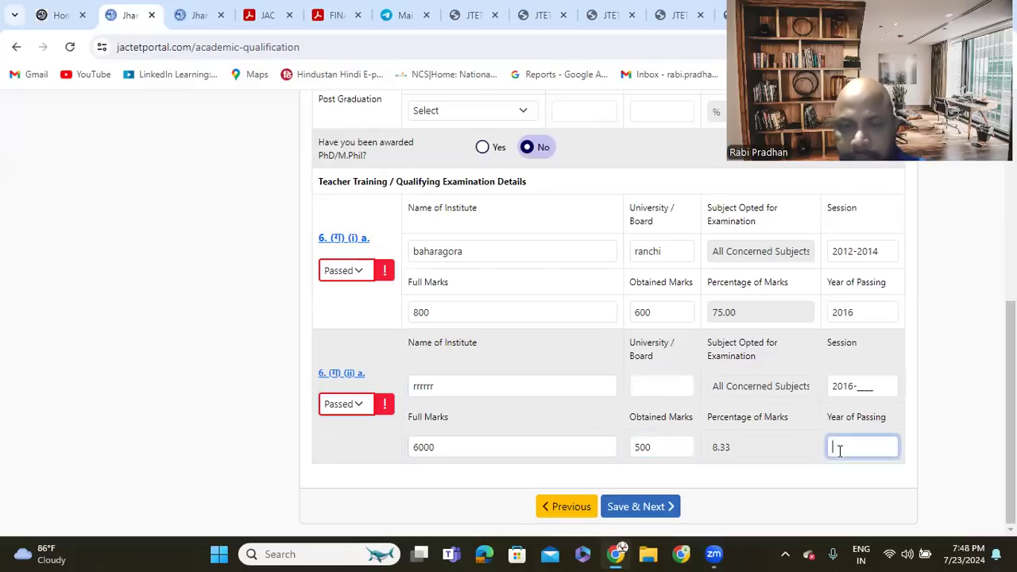
text(201)
key(BackSpace)
text(017)
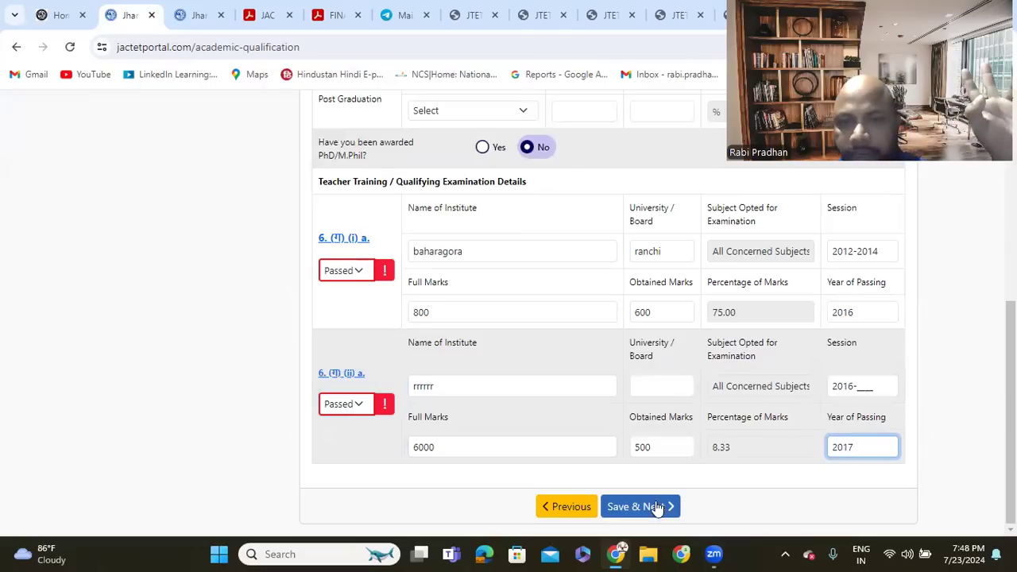
Fill in the second training's University/Board as 'ranc' and save the qualifications
click(640, 510)
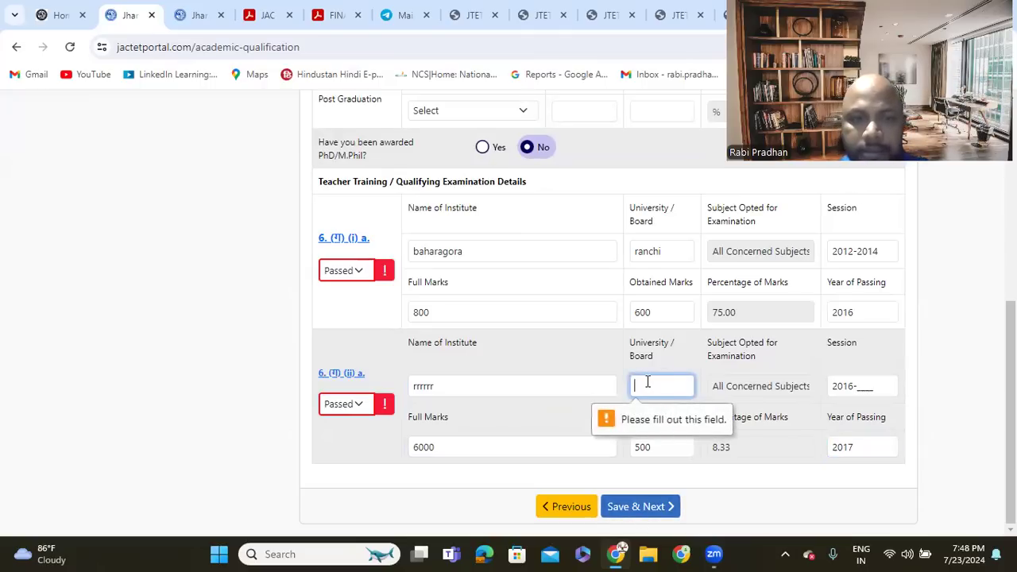
text(ranc)
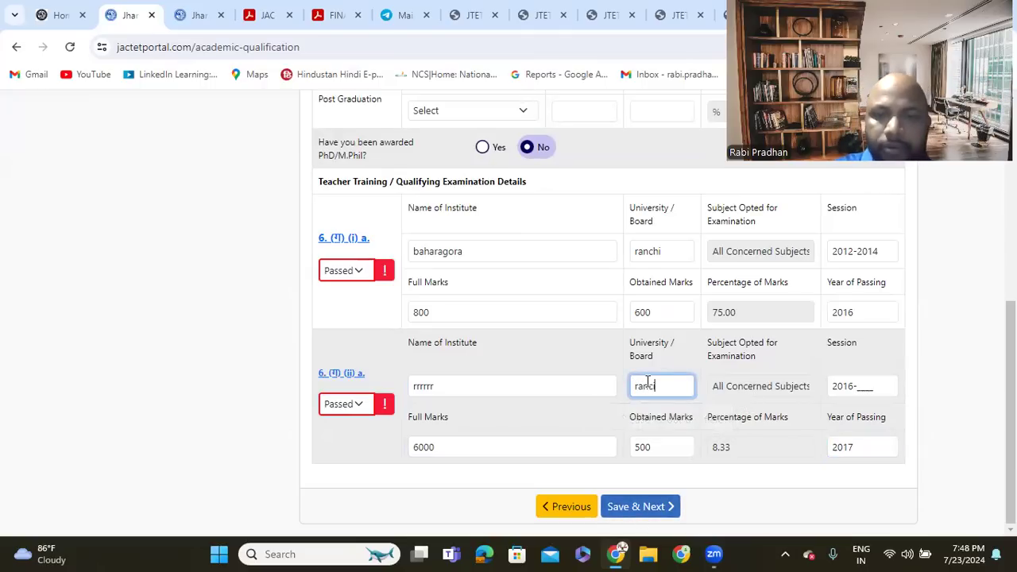
click(640, 504)
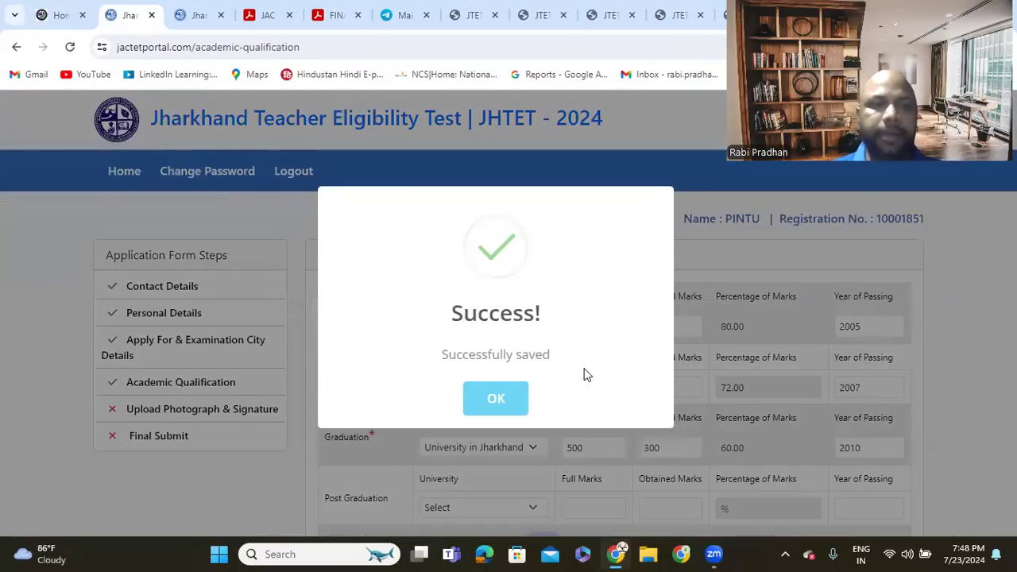
Dismiss the Success message with OK to reach the Upload Photograph & Signature page
click(499, 399)
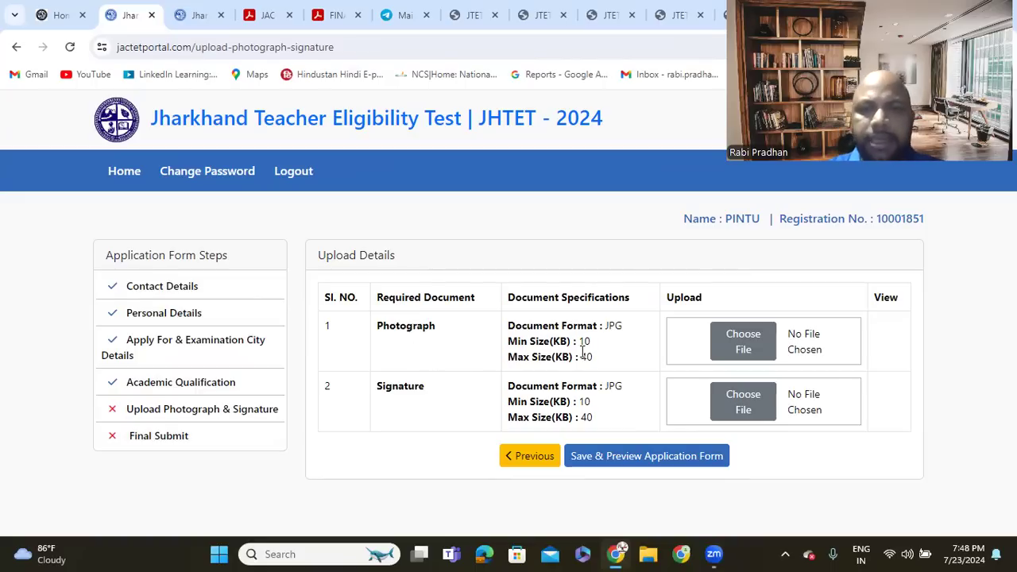
click(646, 463)
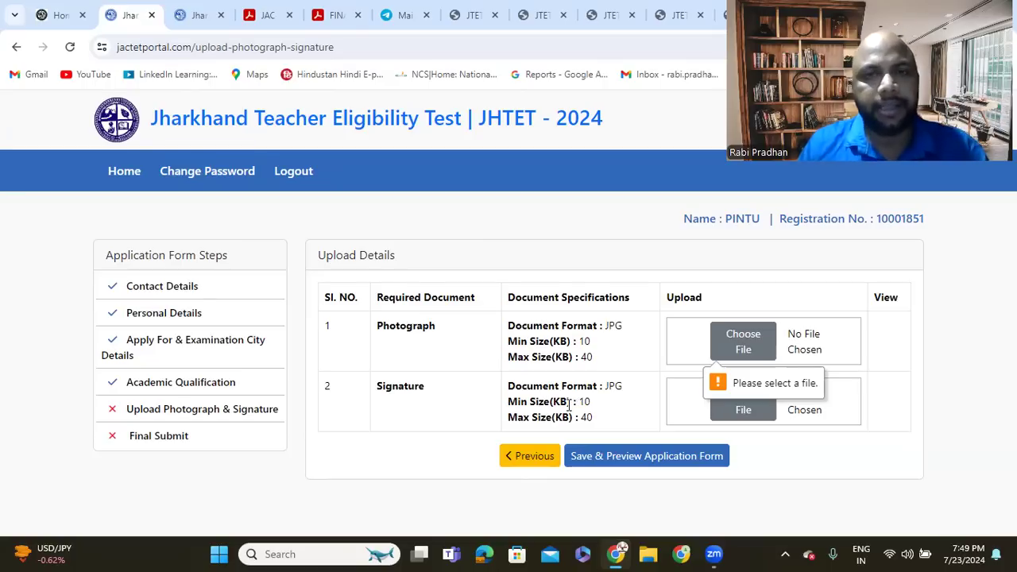
mouse_move(715, 554)
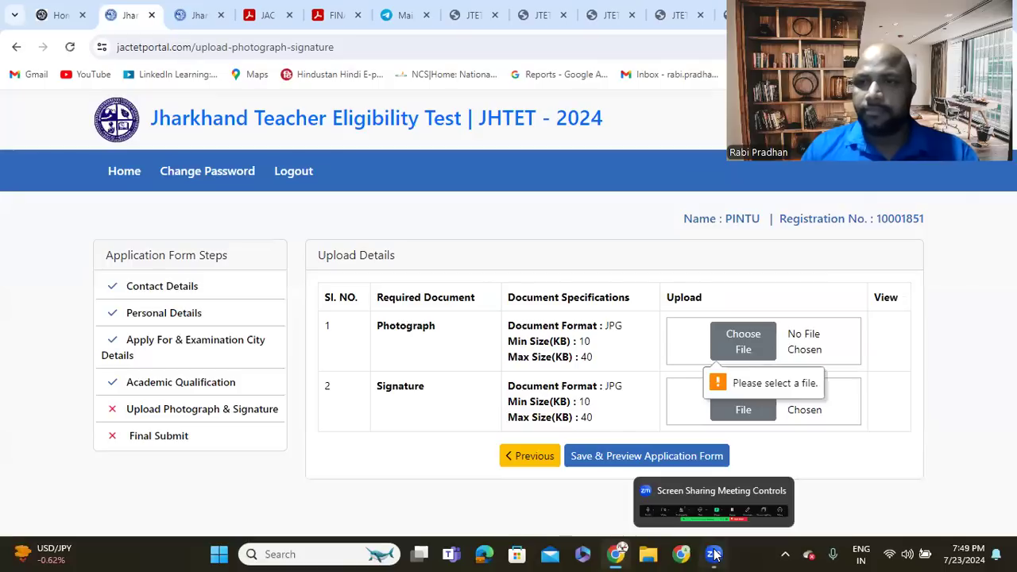